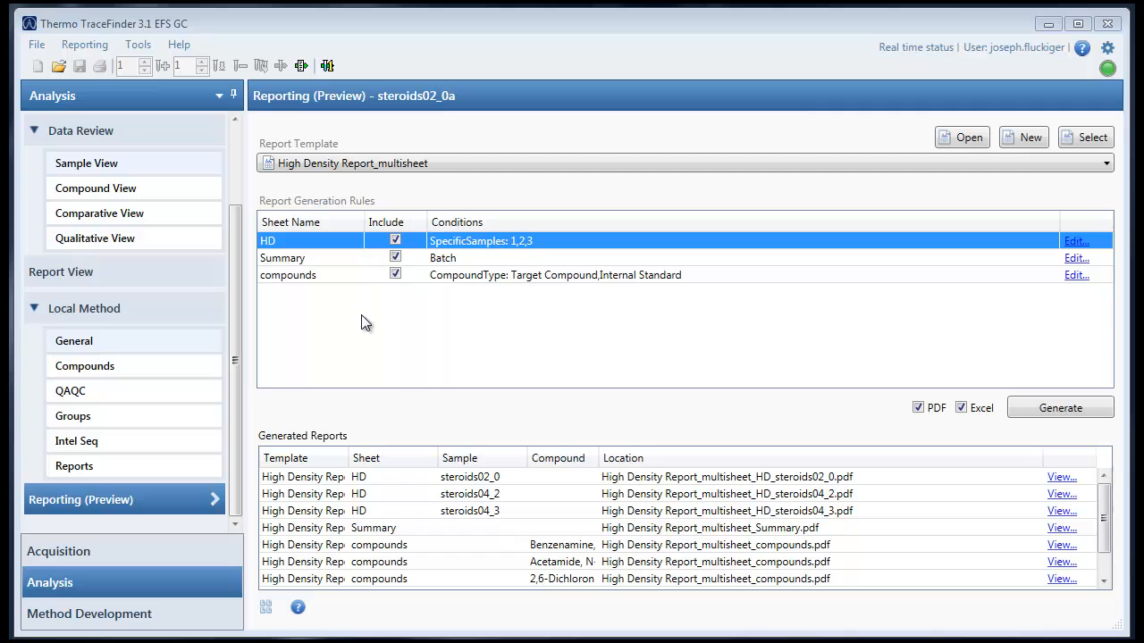
Choose High Density Report_multisheet as the report template, briefly switching to High Density Report for comparison
click(427, 166)
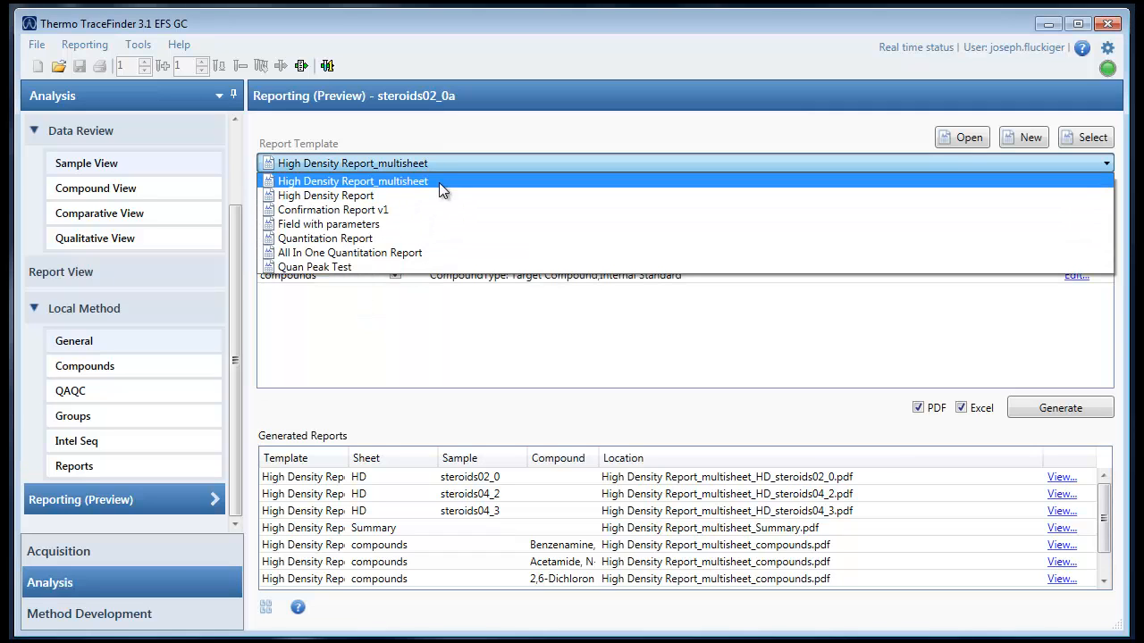
click(439, 182)
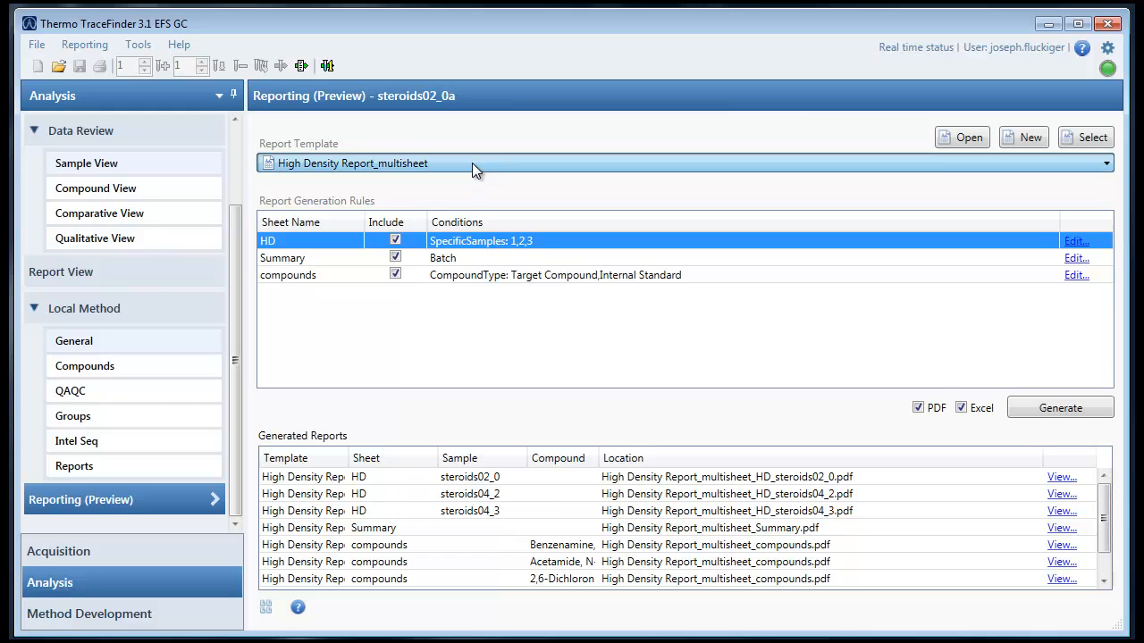
click(472, 164)
click(458, 189)
click(446, 164)
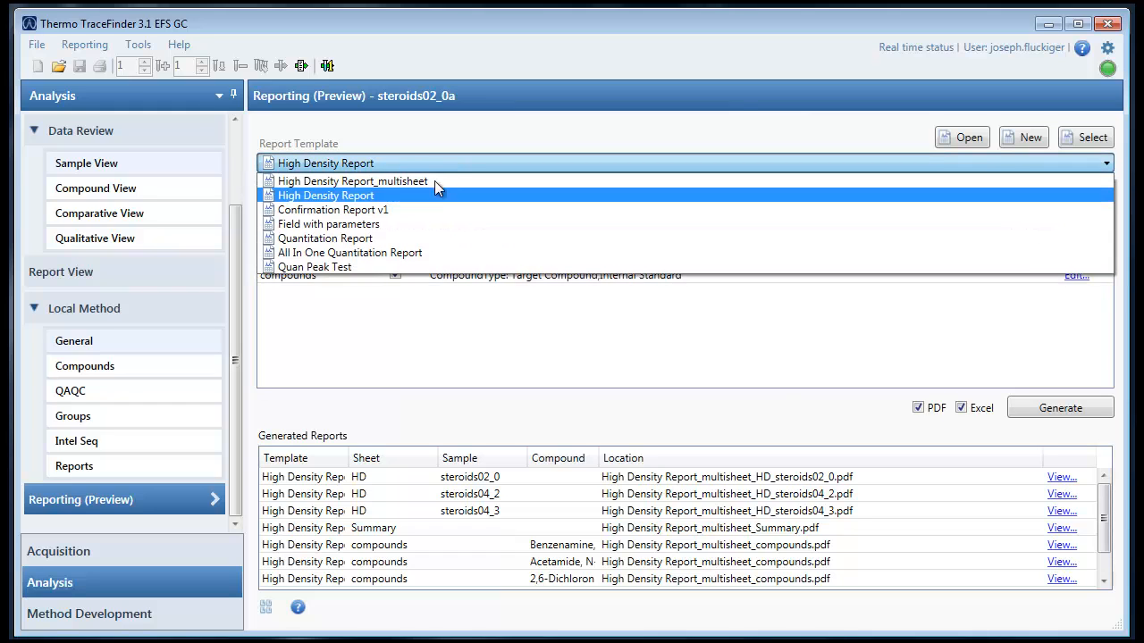
click(433, 182)
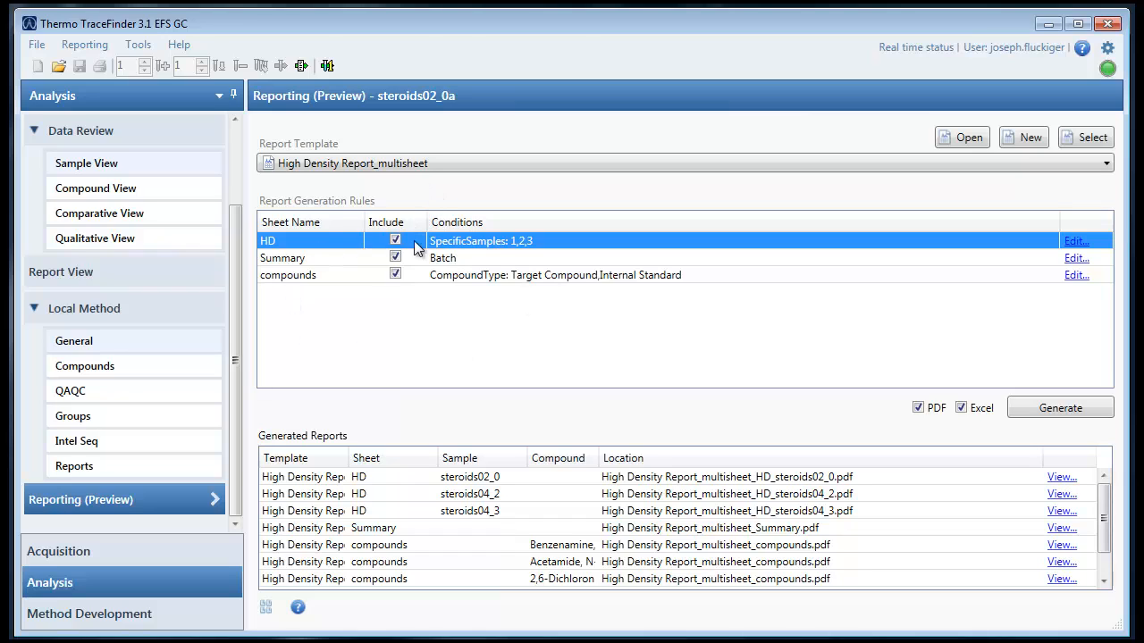
Open the High Density Report_multisheet template in the report designer and move its window fully into view
click(334, 257)
click(945, 140)
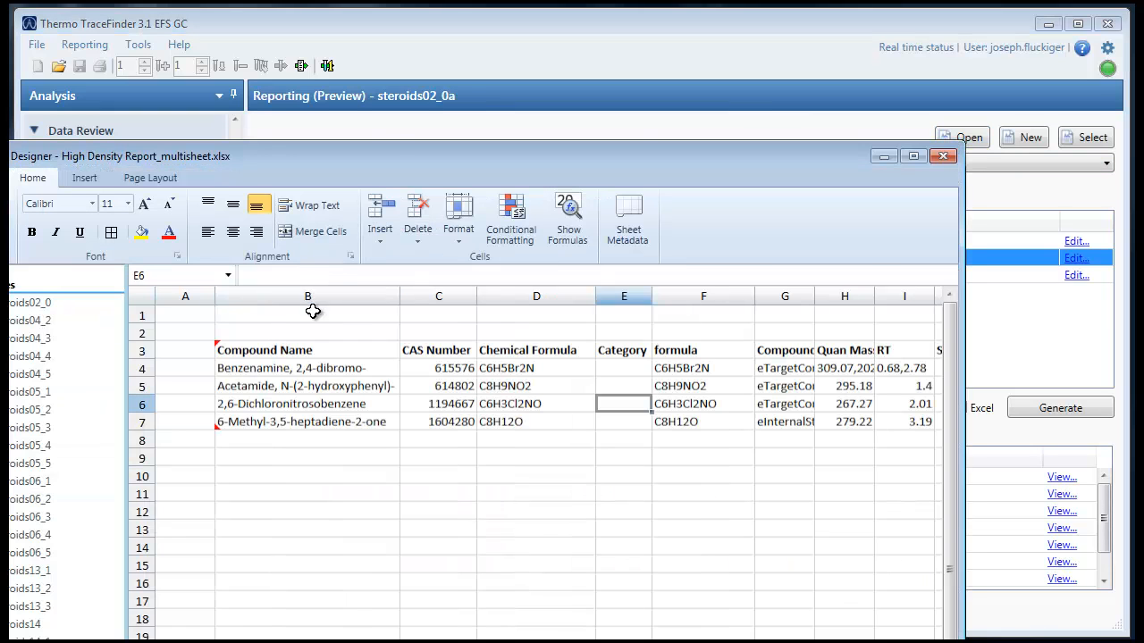
drag(382, 146, 496, 19)
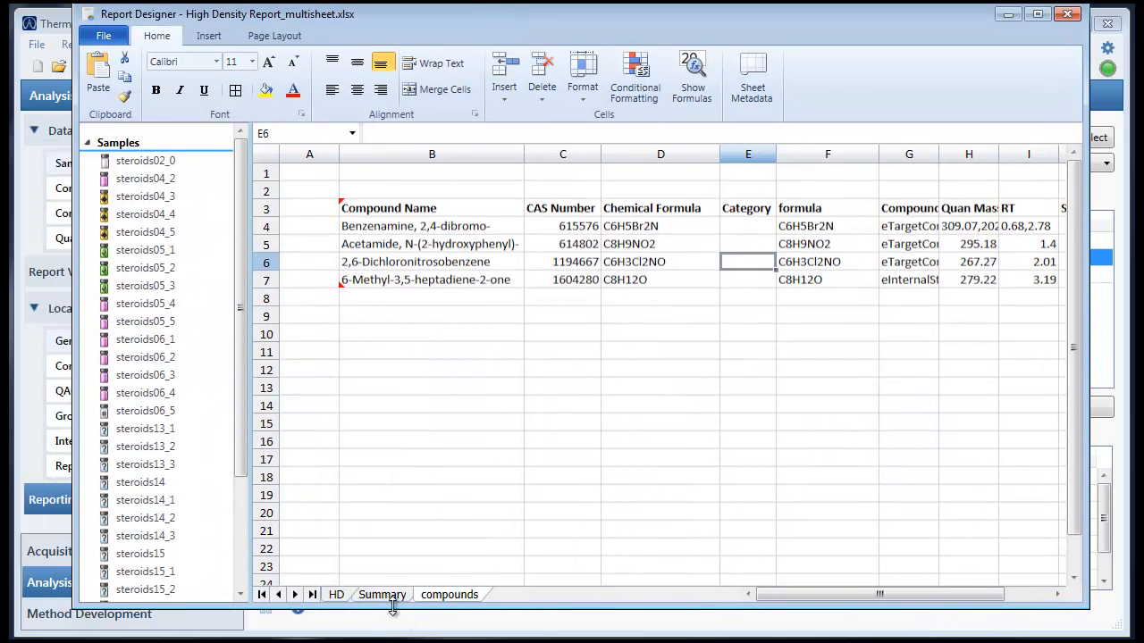
Examine the template's HD and Summary sheets, and enlarge the designer window slightly
click(384, 594)
click(336, 594)
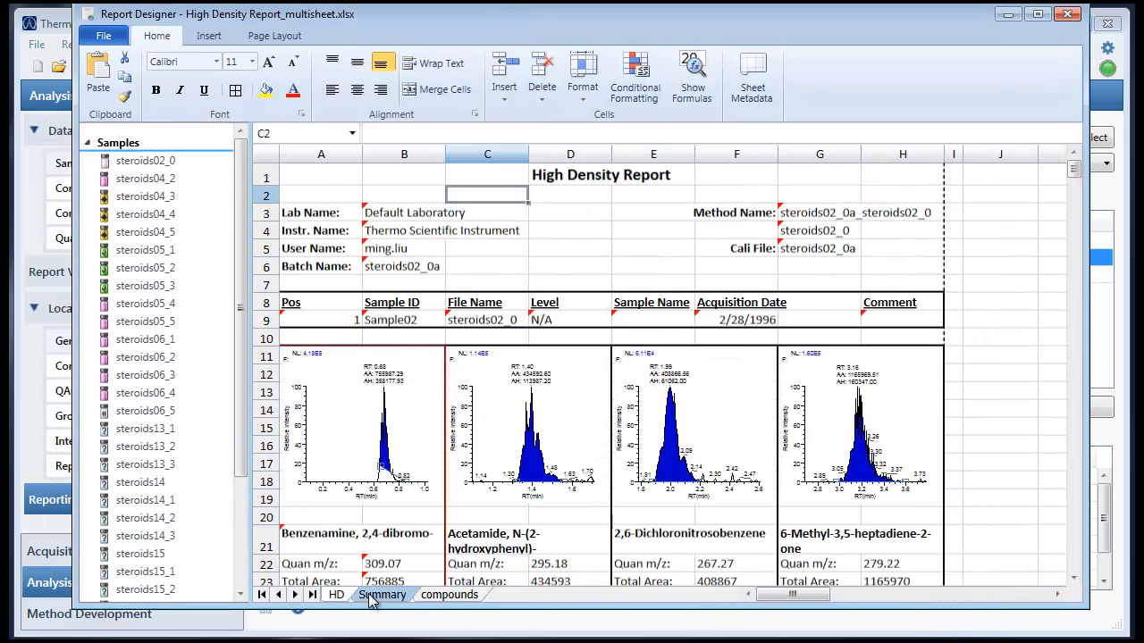
click(380, 594)
click(337, 595)
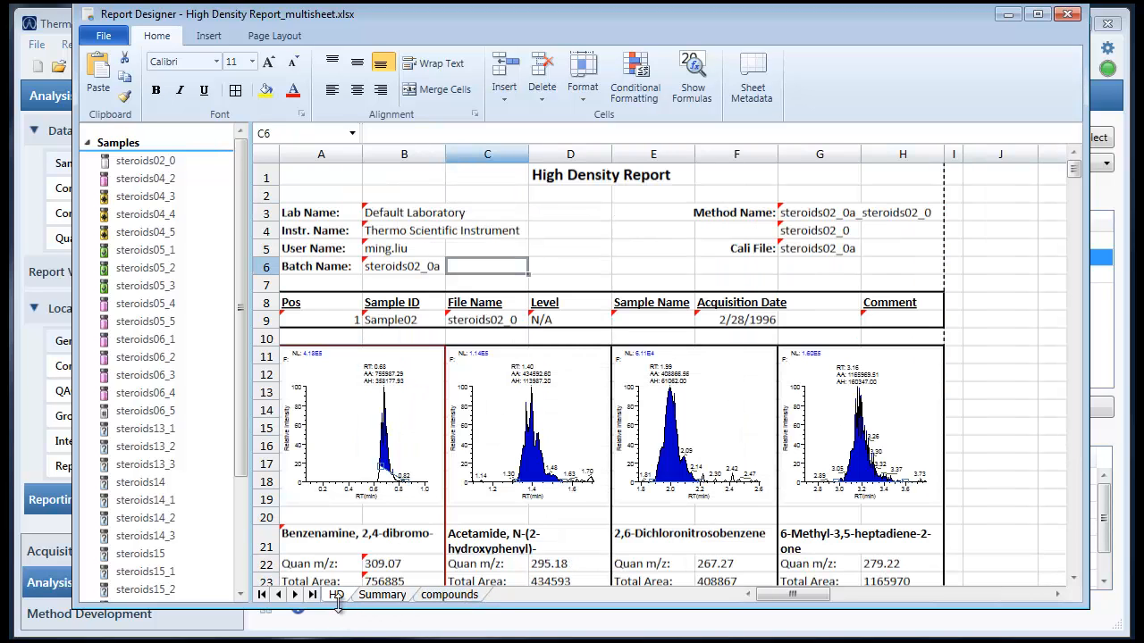
click(379, 594)
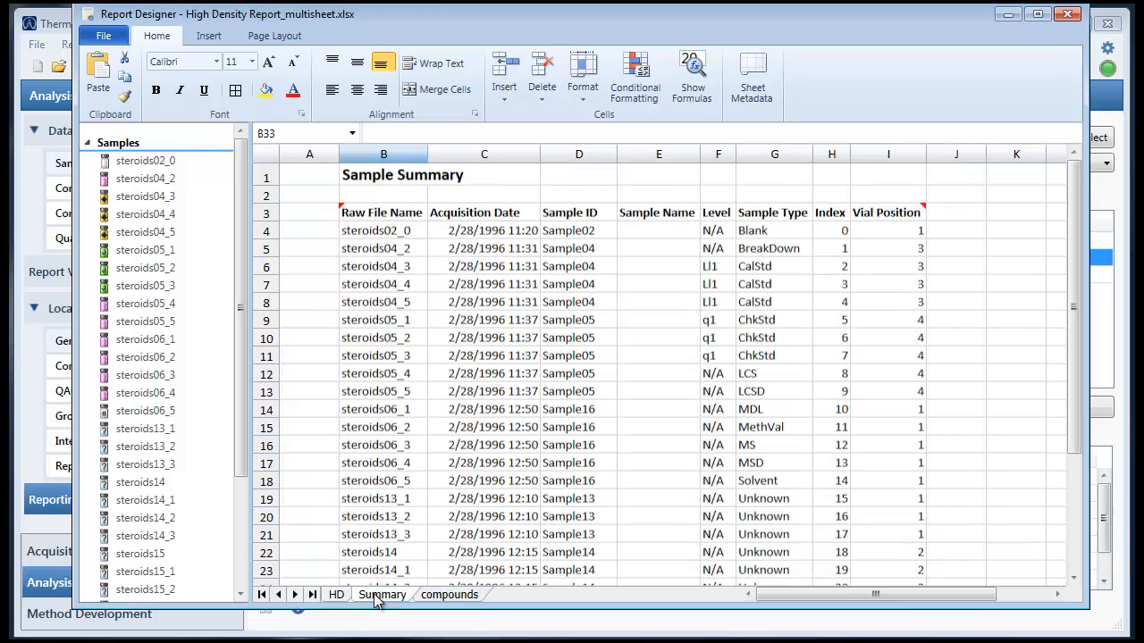
click(398, 356)
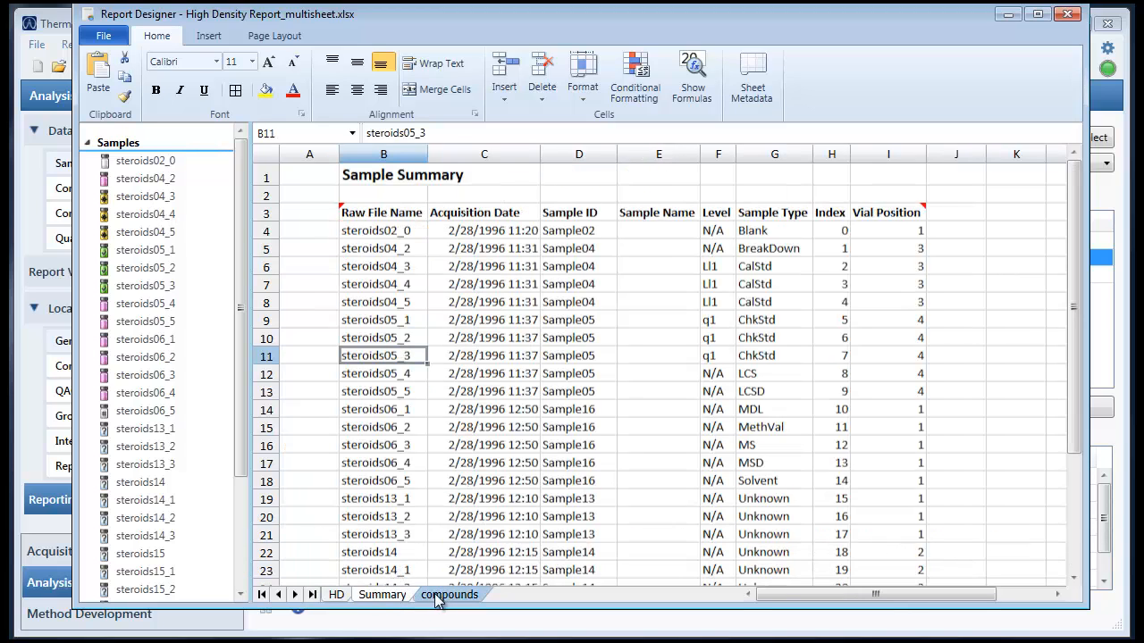
click(404, 268)
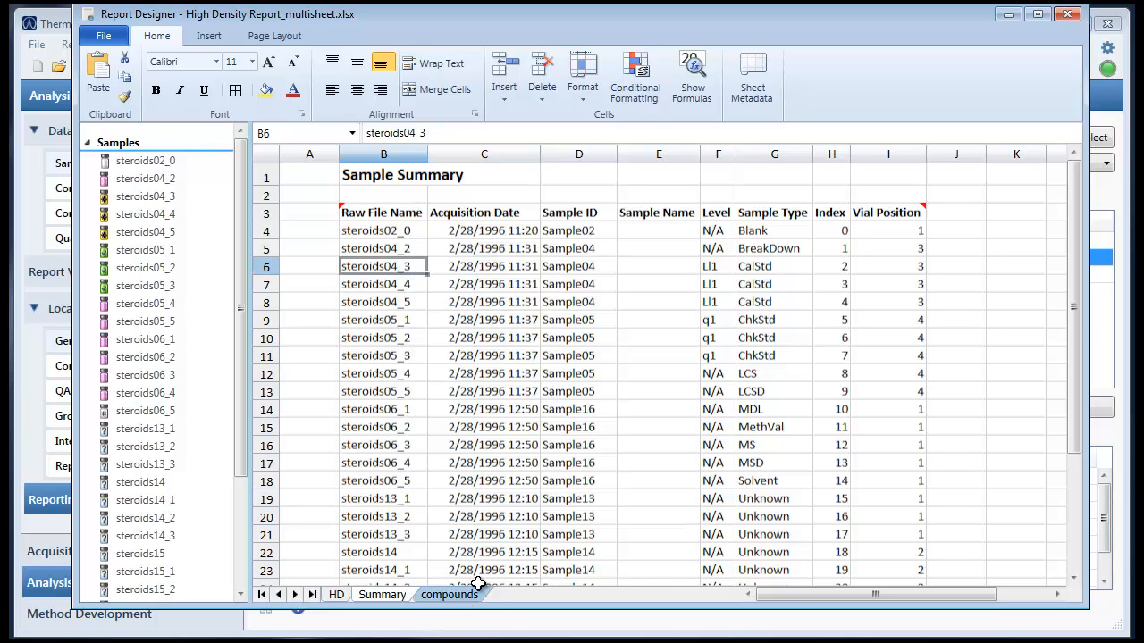
drag(497, 609, 463, 629)
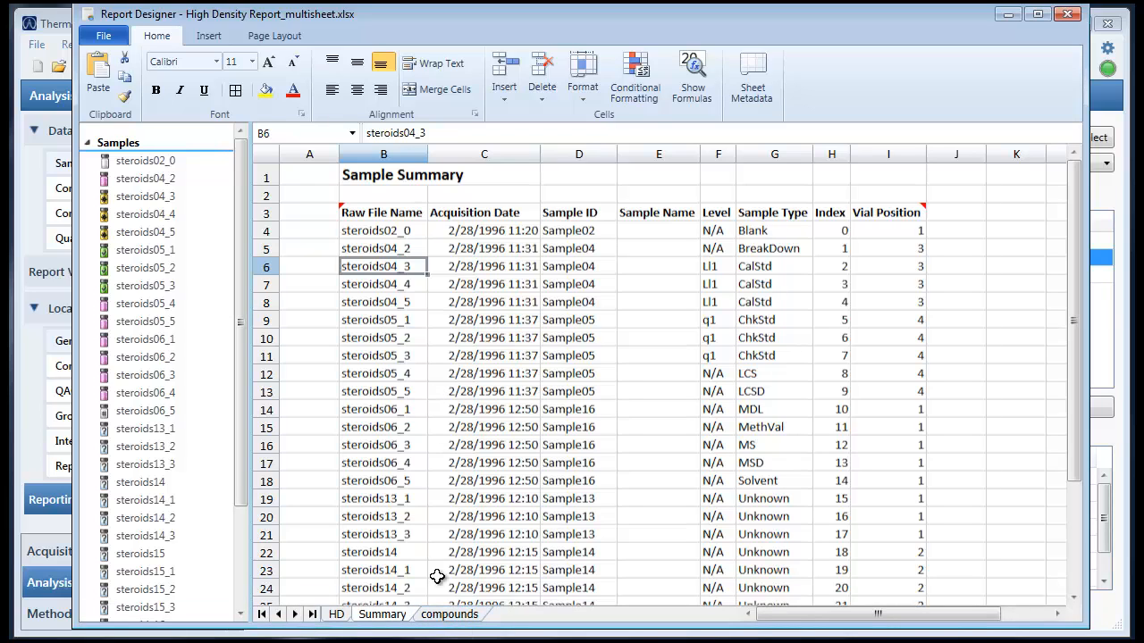
Preview the compounds sheet for the Benzenamine and 6-Methyl-3,5-heptadiene-2-one compounds, and close the report designer
click(453, 617)
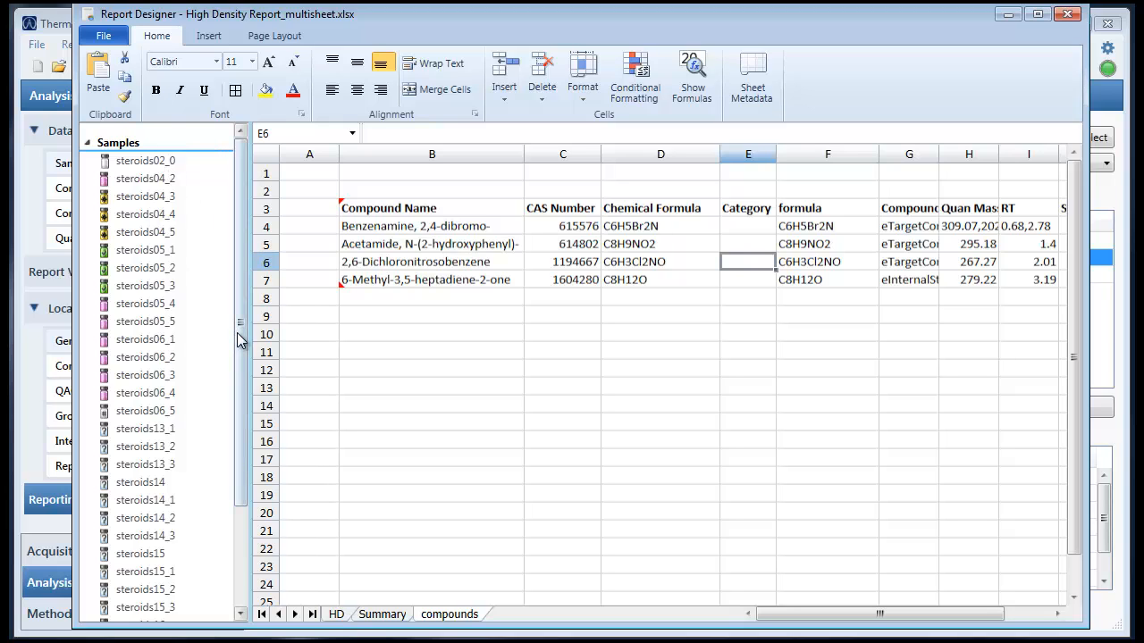
scroll(242, 325, down, 2)
click(171, 563)
click(175, 612)
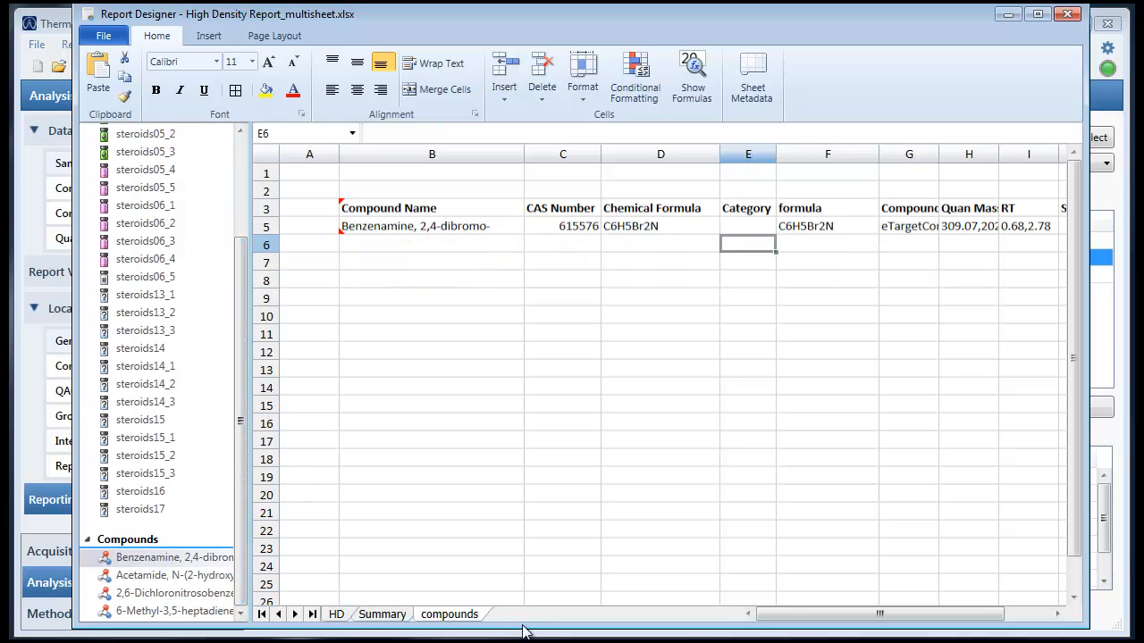
mouse_move(790, 623)
mouse_down()
mouse_move(898, 627)
mouse_move(792, 620)
mouse_up()
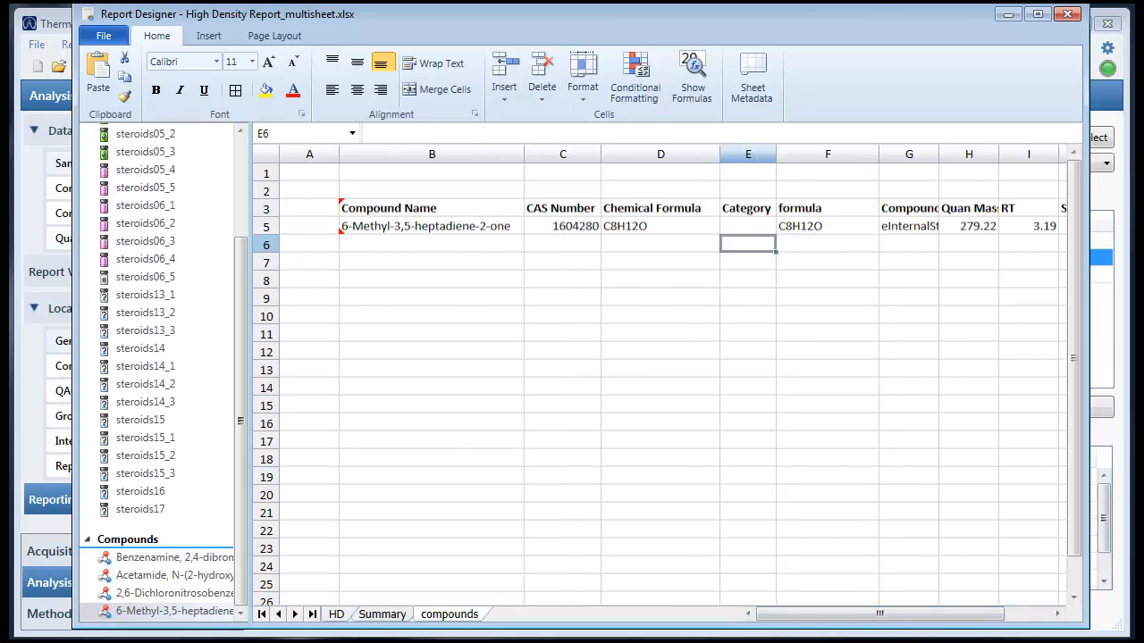
click(1066, 15)
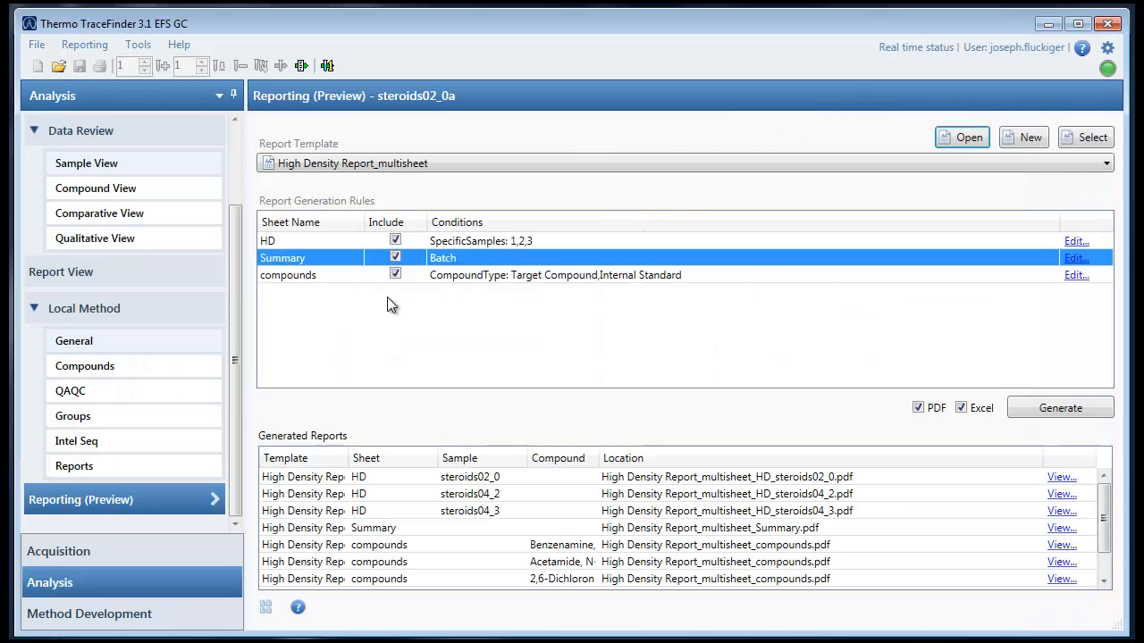
Open the HD sheet's generation conditions and look through the Each sample and Sample types options
click(456, 241)
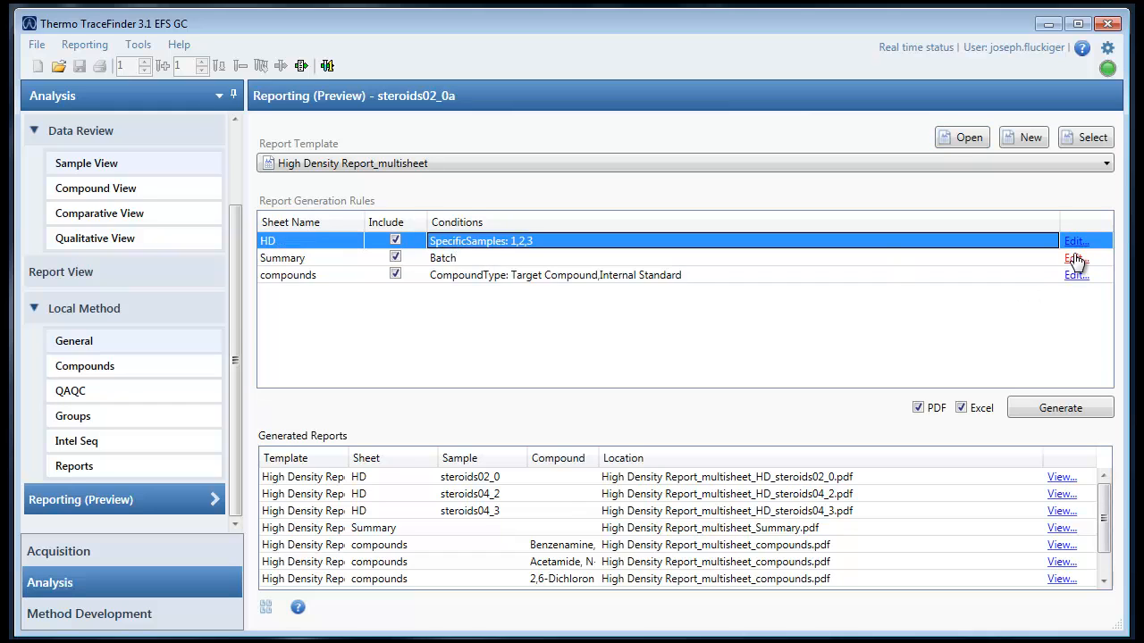
click(1076, 243)
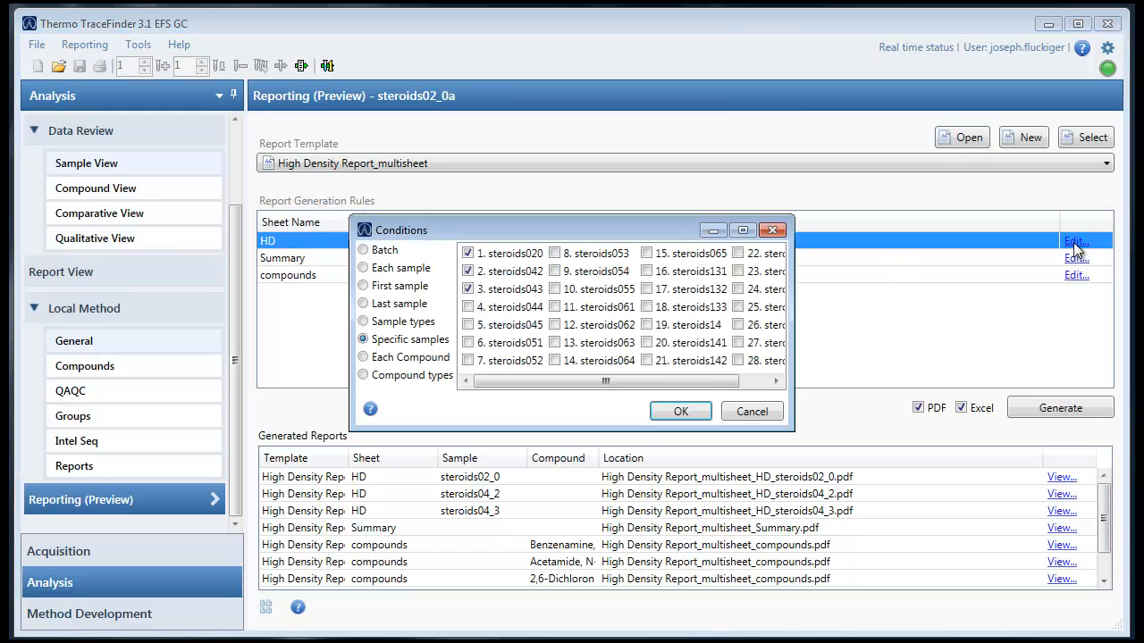
drag(605, 226, 797, 310)
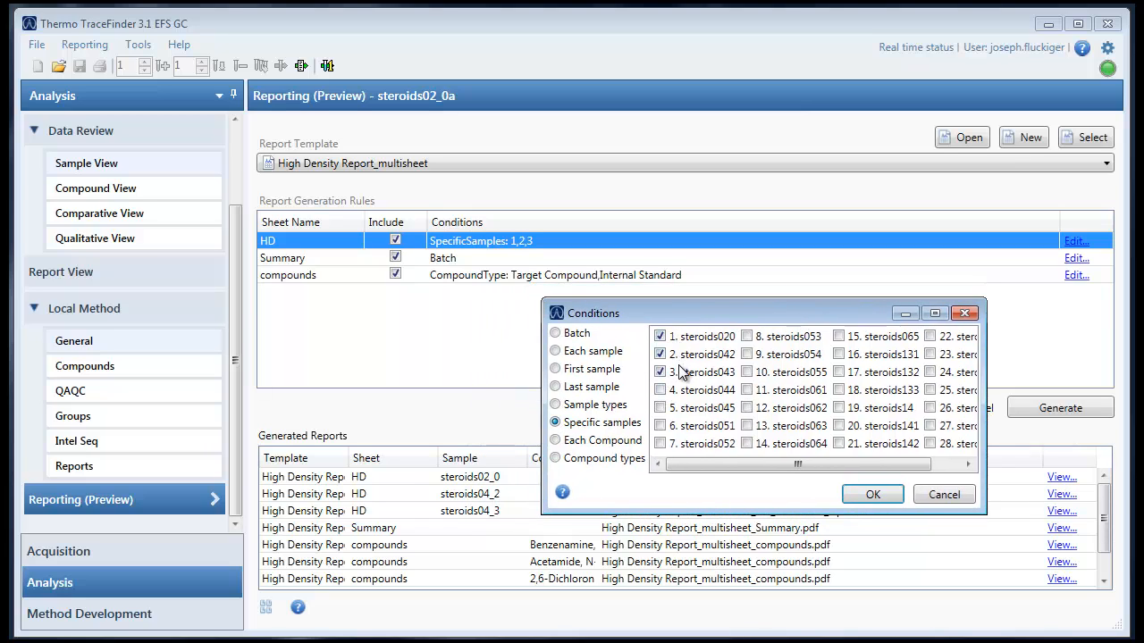
click(605, 410)
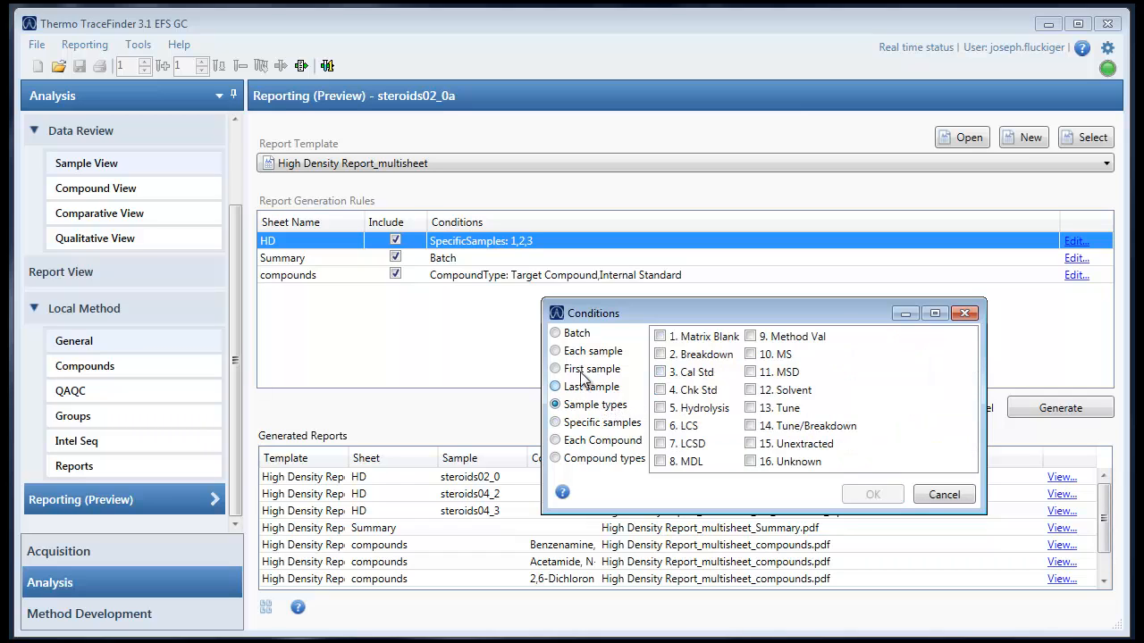
click(578, 358)
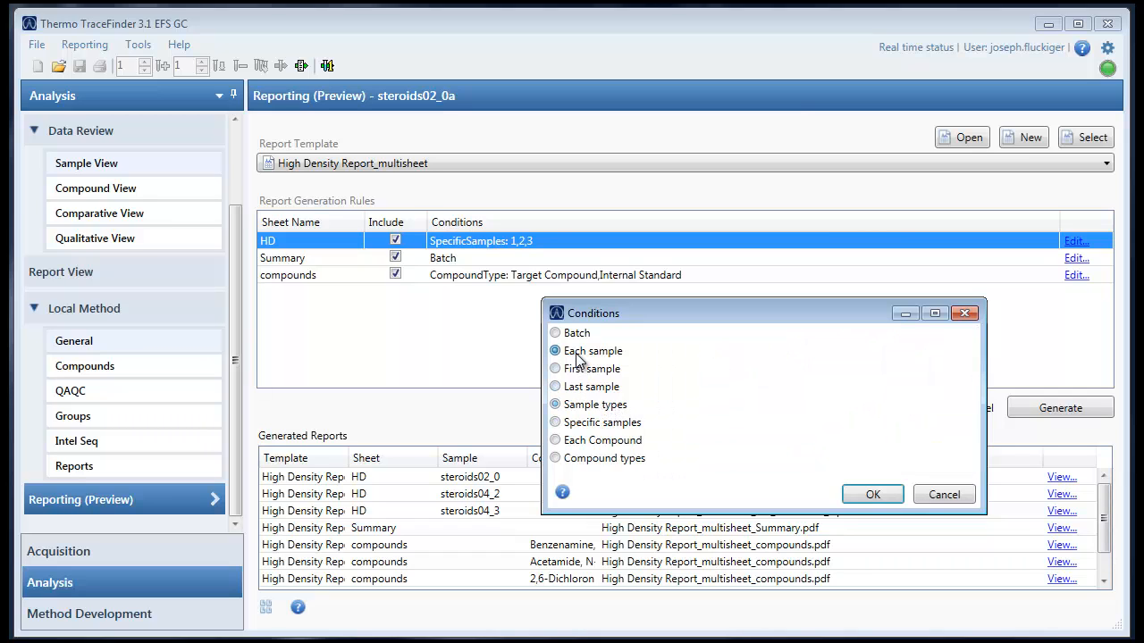
click(588, 407)
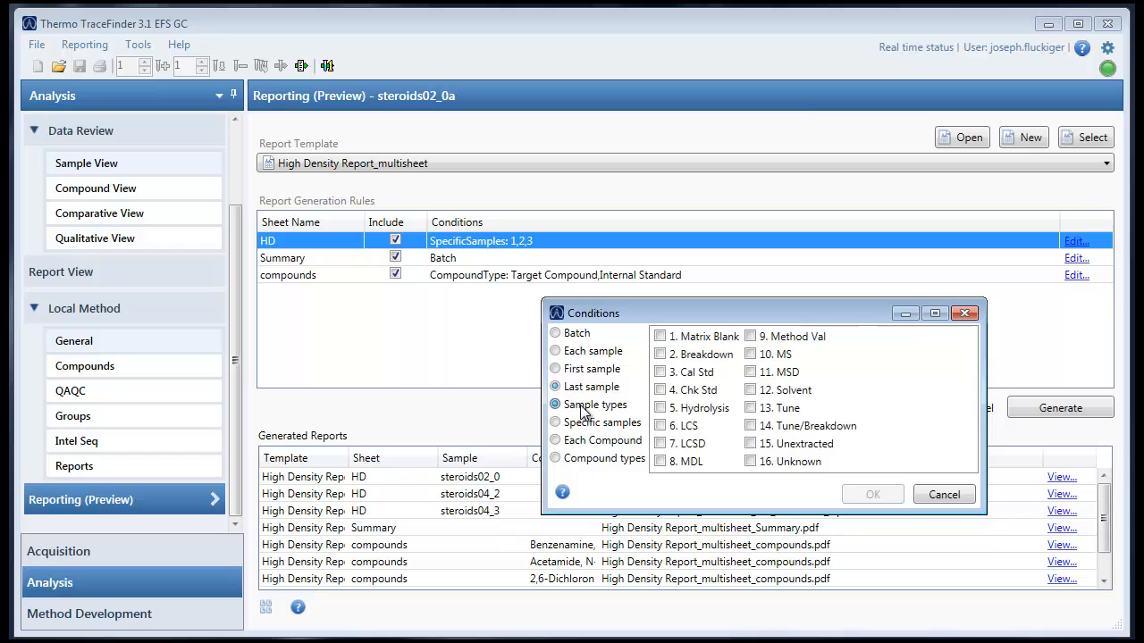
Try the Chk Std and Cal Std sample types for the HD sheet, and return to Specific samples 1, 2 and 3
click(660, 390)
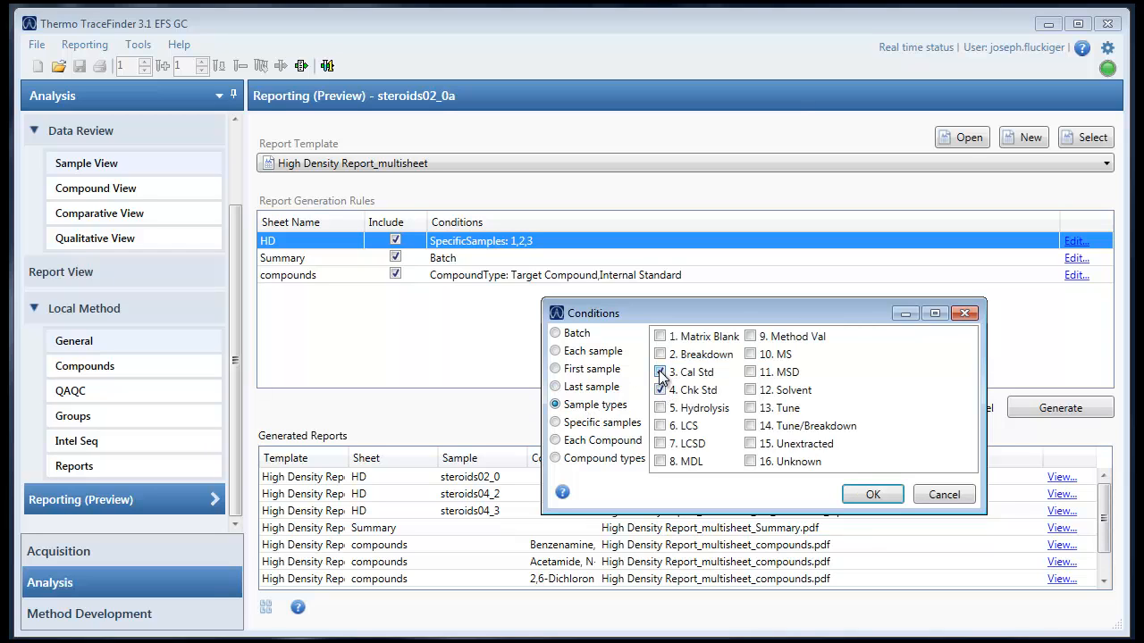
click(659, 371)
click(661, 394)
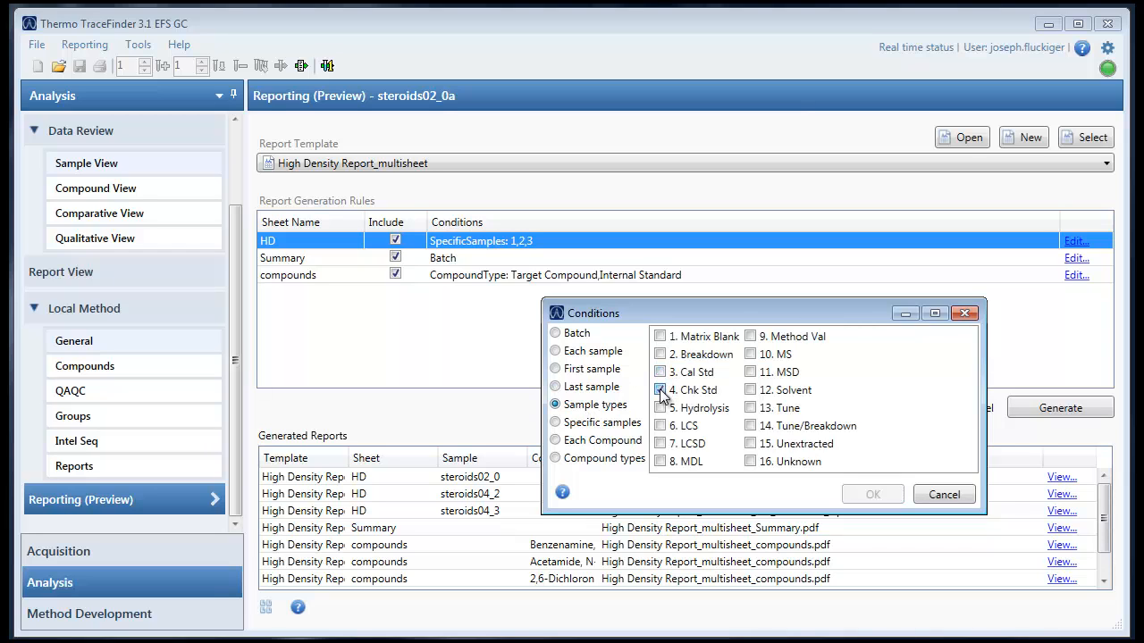
click(582, 425)
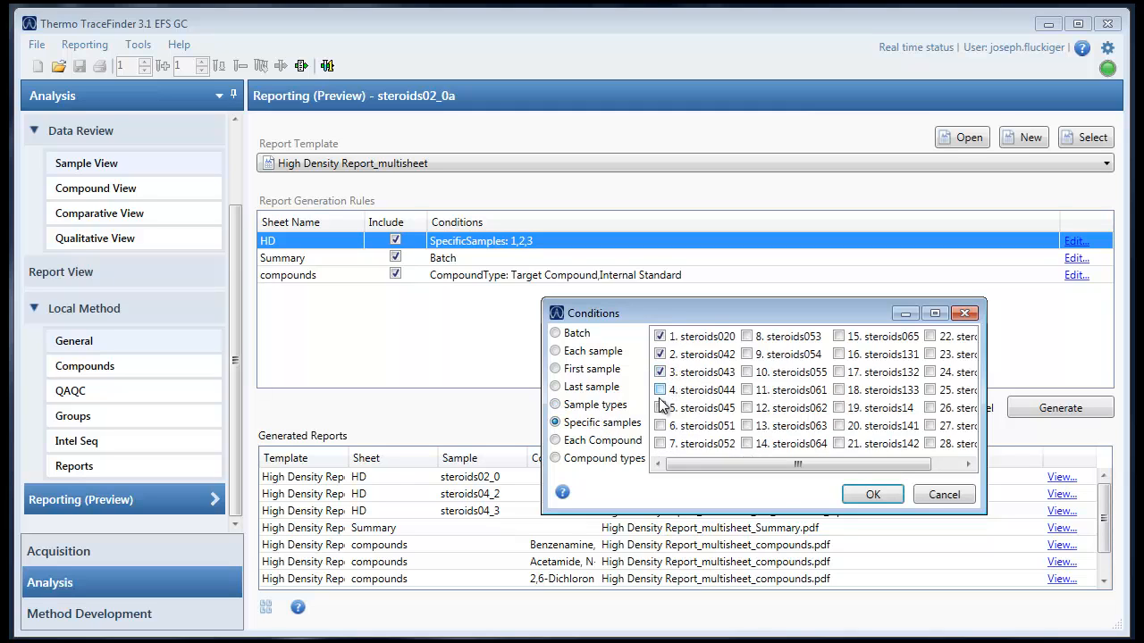
click(873, 495)
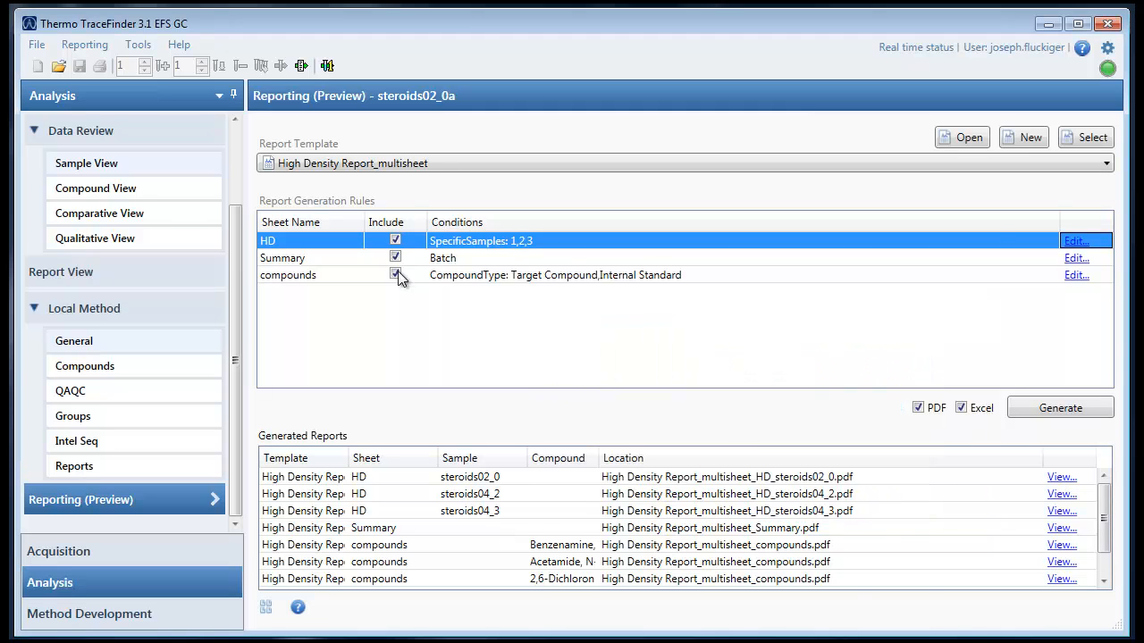
Check the Summary sheet's generation conditions and accept them with Batch selected
click(469, 257)
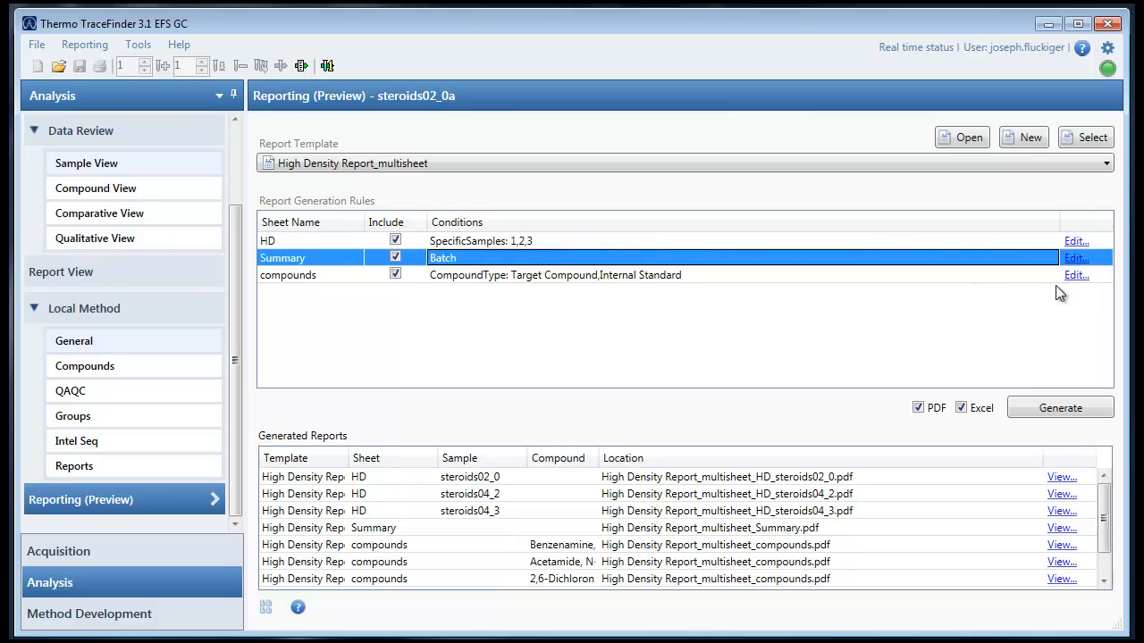
click(1075, 259)
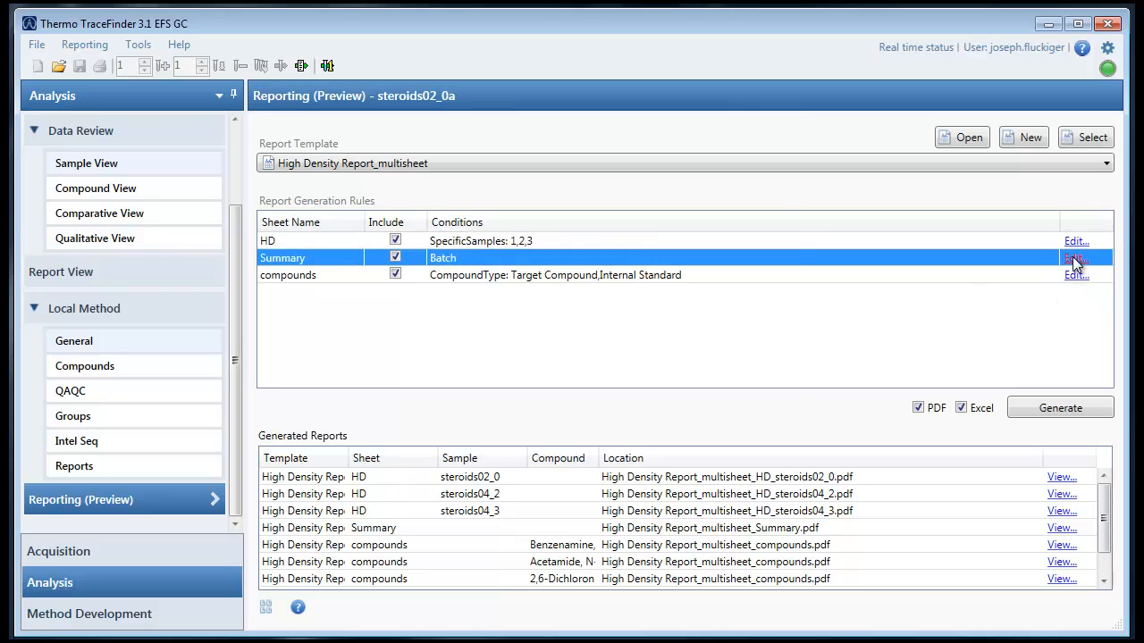
drag(588, 227, 740, 279)
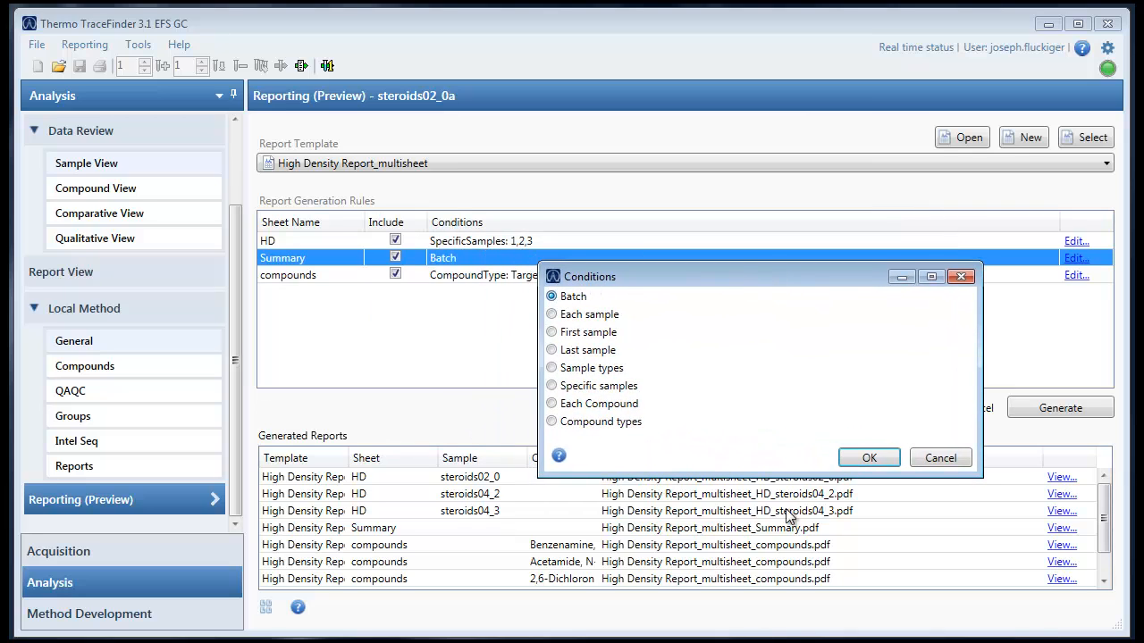
click(868, 458)
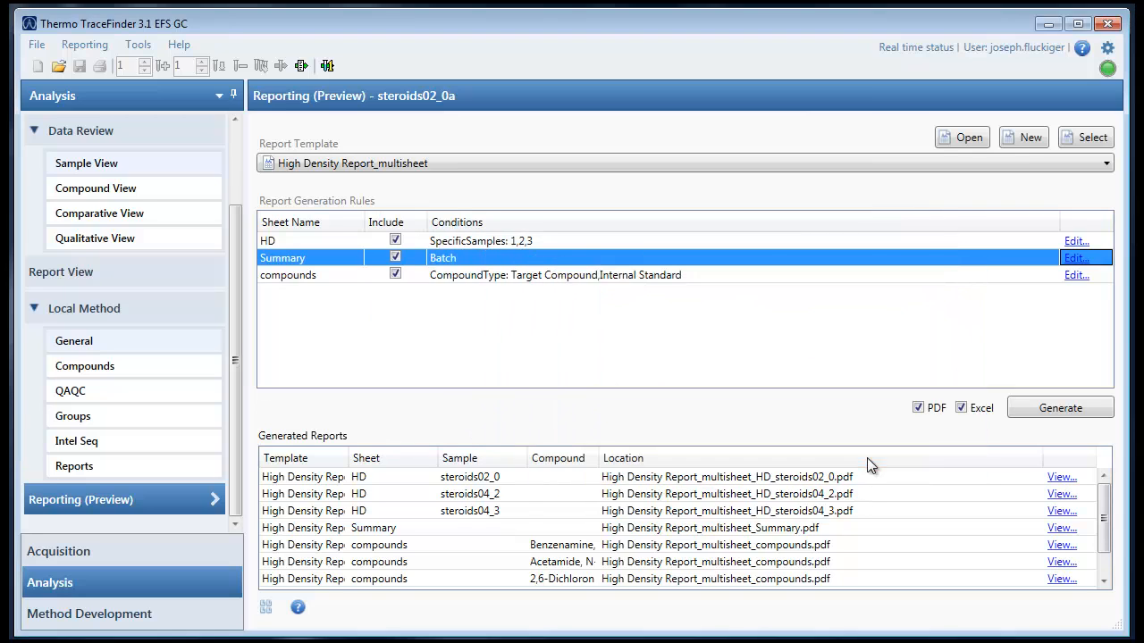
Check the compounds sheet's generation conditions, try Each Compound, and accept Compound types with Target Compound and Internal Standard
click(538, 275)
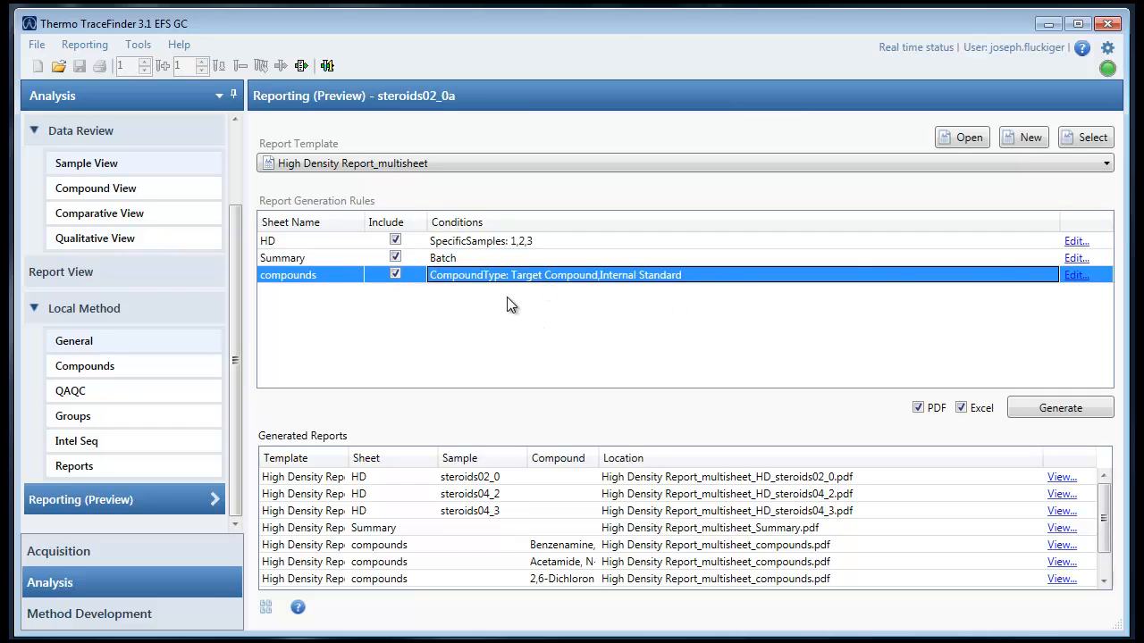
click(1074, 276)
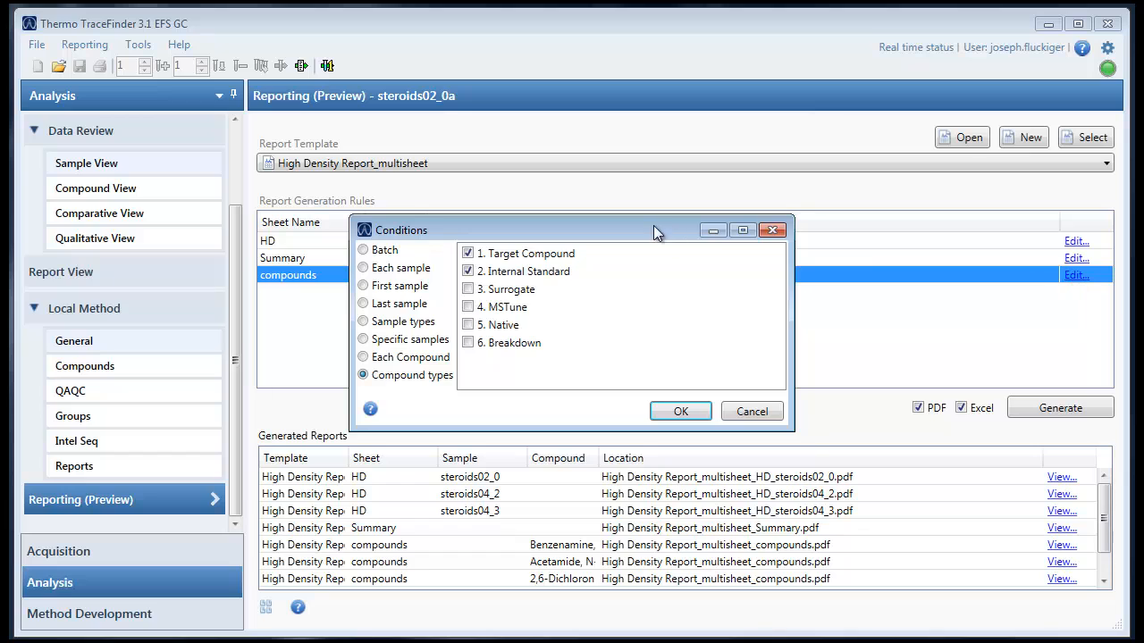
drag(638, 229, 806, 281)
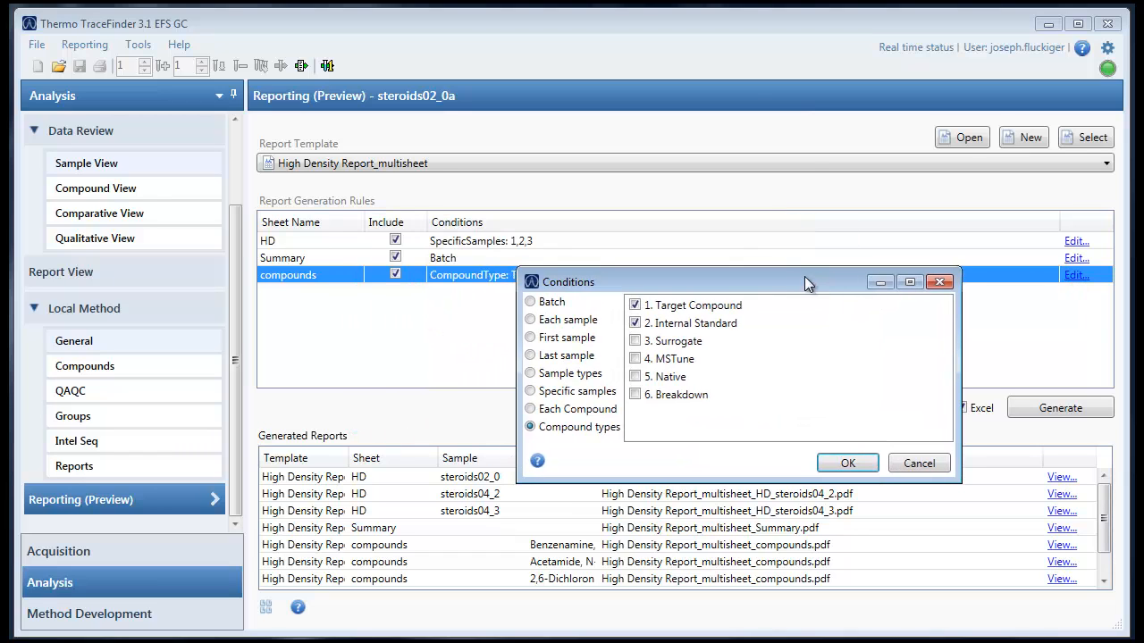
click(568, 413)
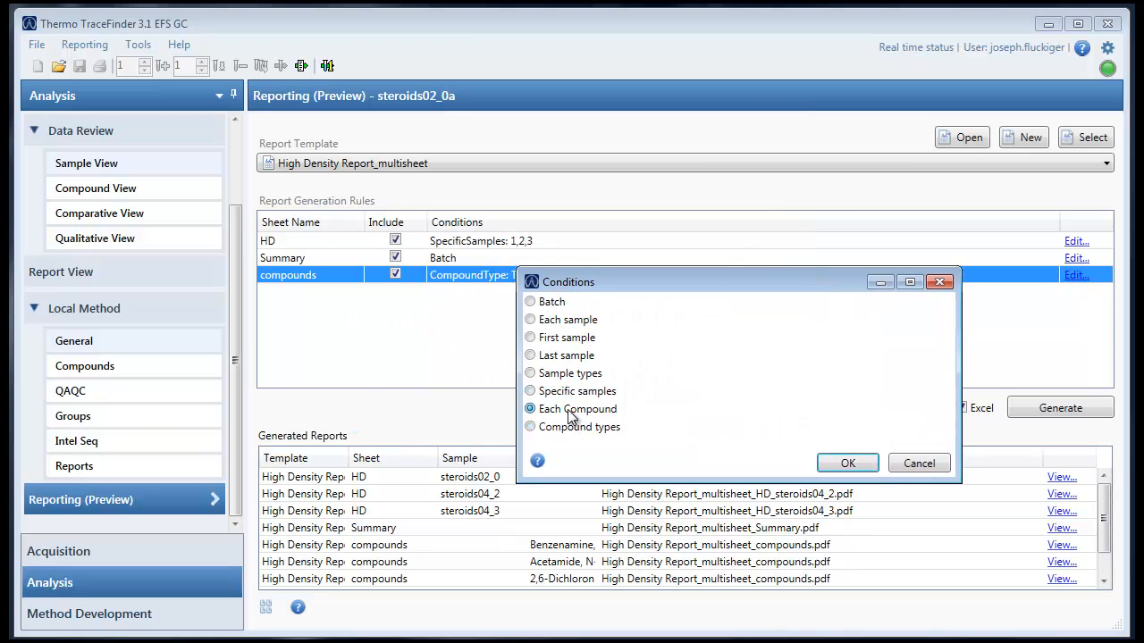
click(570, 426)
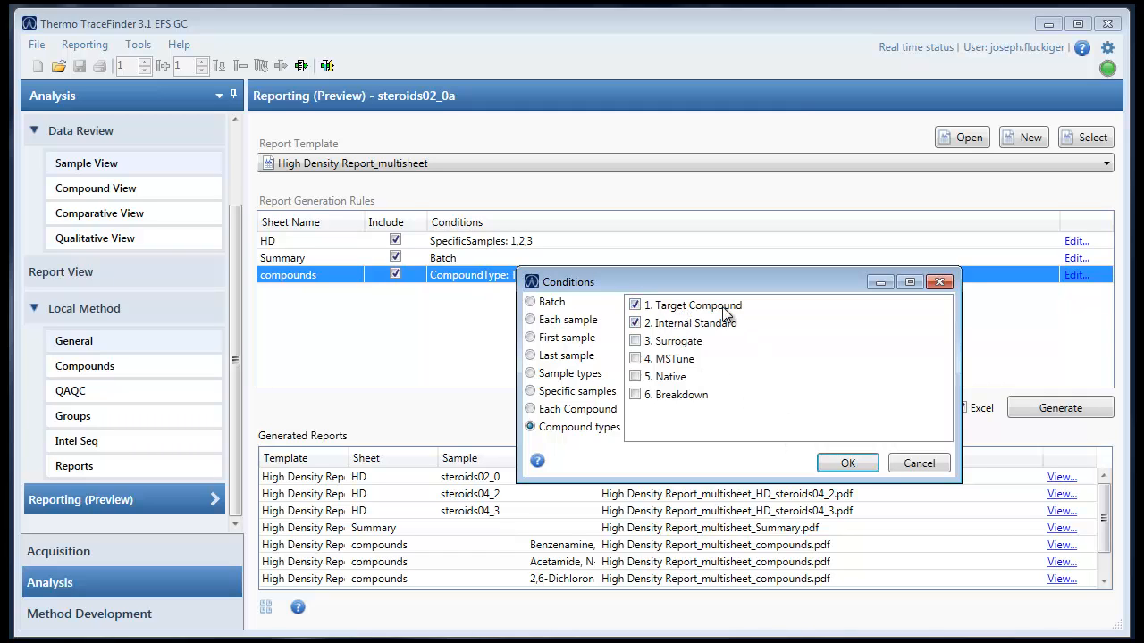
click(844, 465)
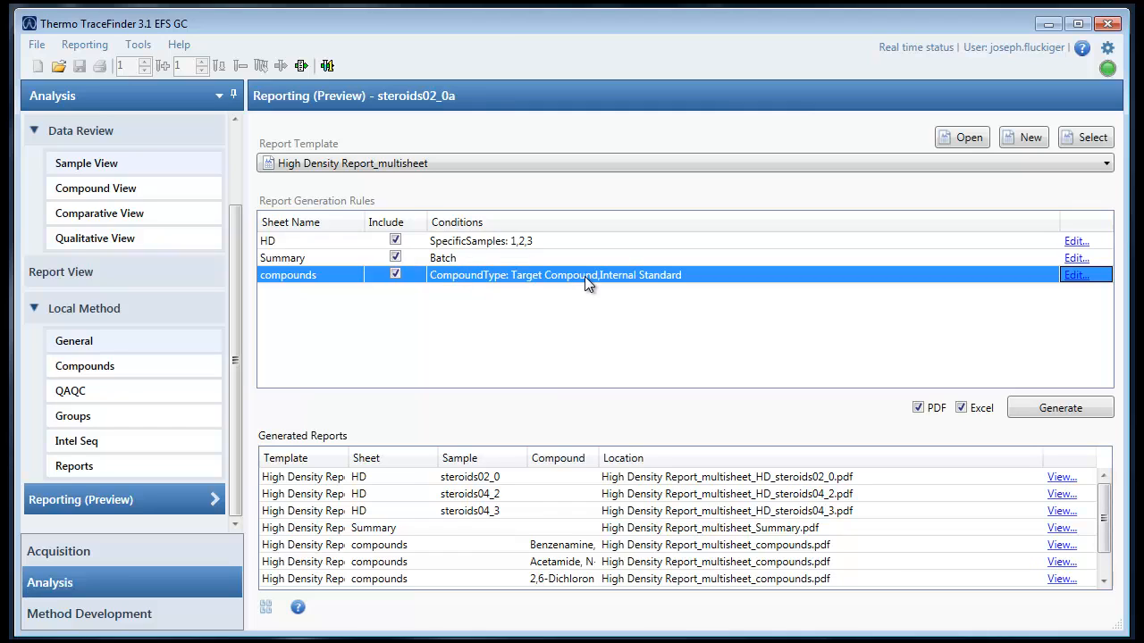
Open the multisheet template in the report designer, preview its HD sheet for samples steroids02_0 and steroids04_2, and close the designer
click(444, 245)
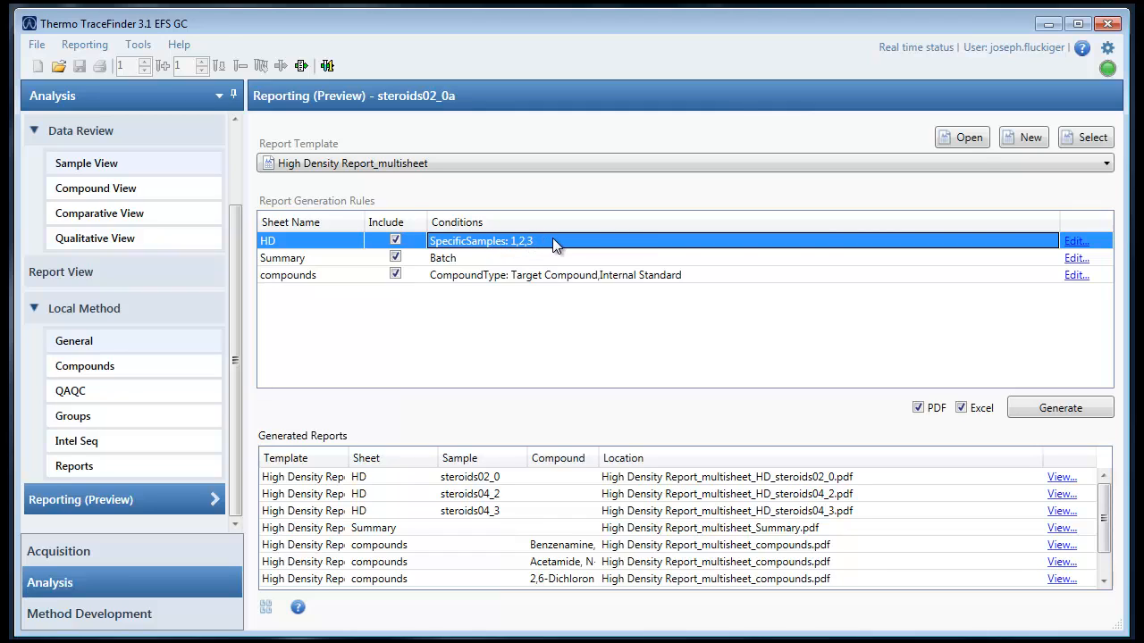
click(966, 139)
drag(483, 9, 826, 79)
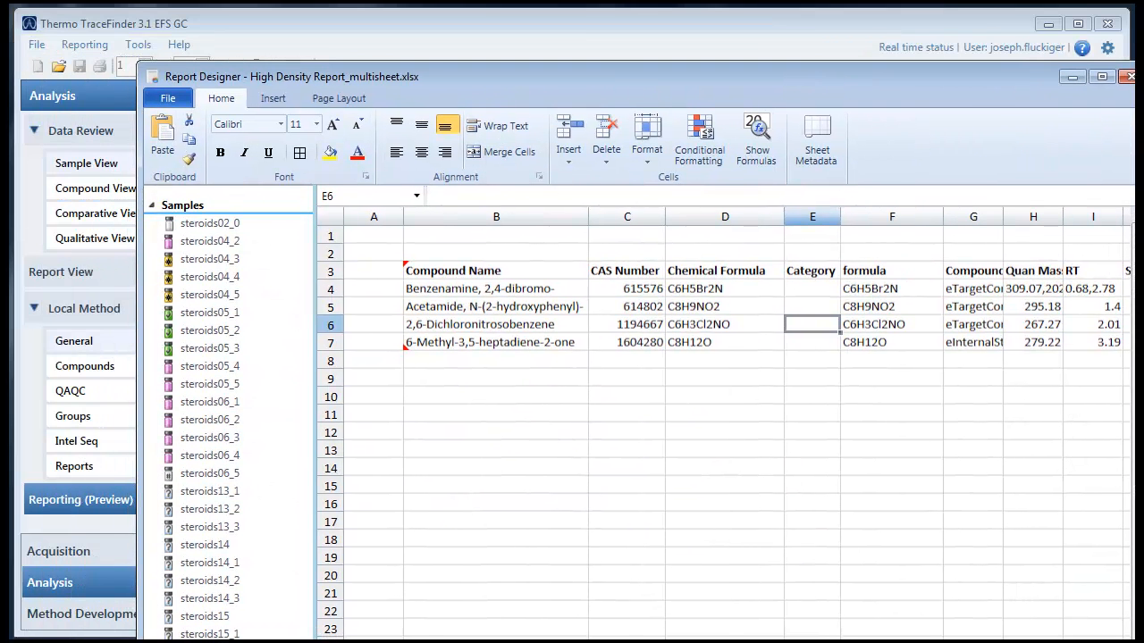
key(ctrl+Page_Up)
drag(388, 642, 391, 618)
click(230, 227)
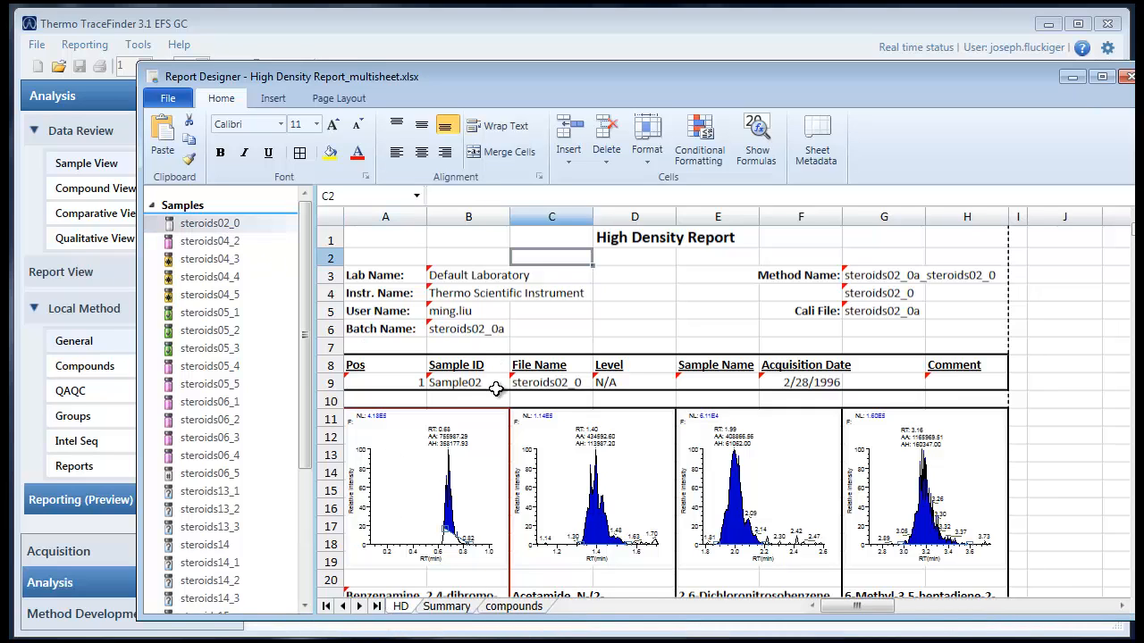
scroll(498, 398, down, 4)
scroll(499, 400, up, 3)
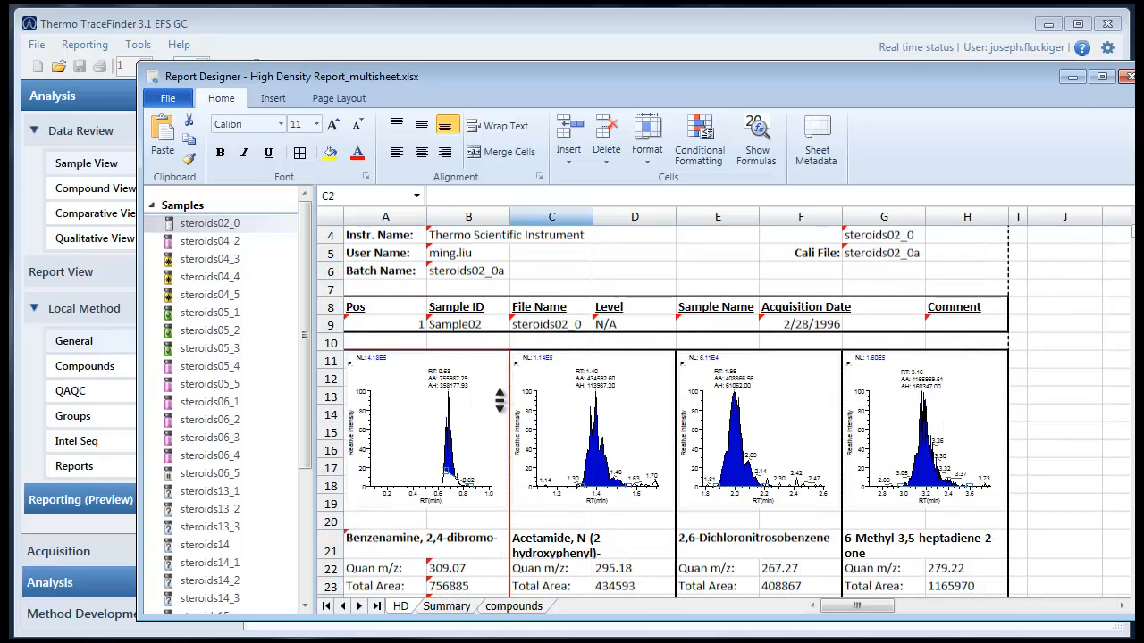
click(198, 243)
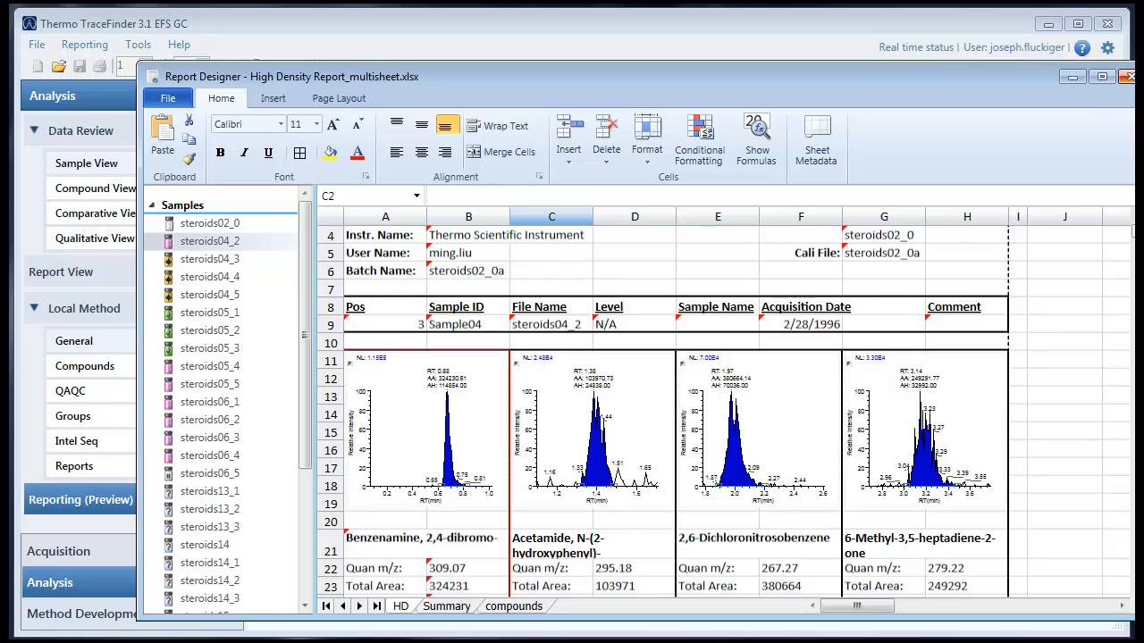
click(1128, 77)
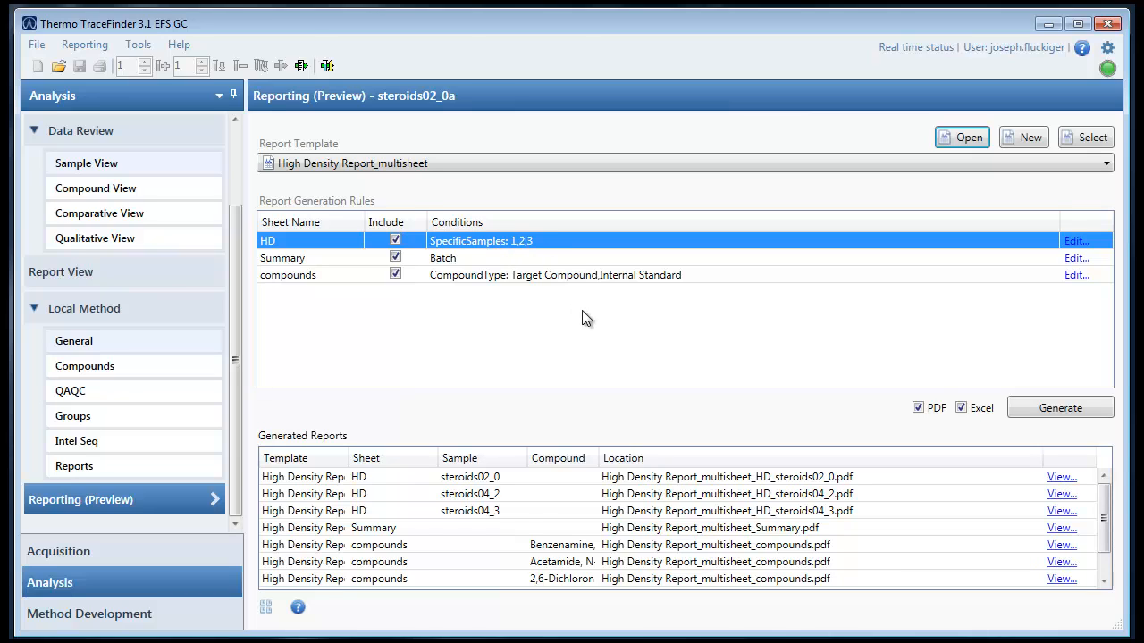
Generate the PDF and Excel reports for the HD, Summary and compounds sheets and look through the generated report list
click(586, 276)
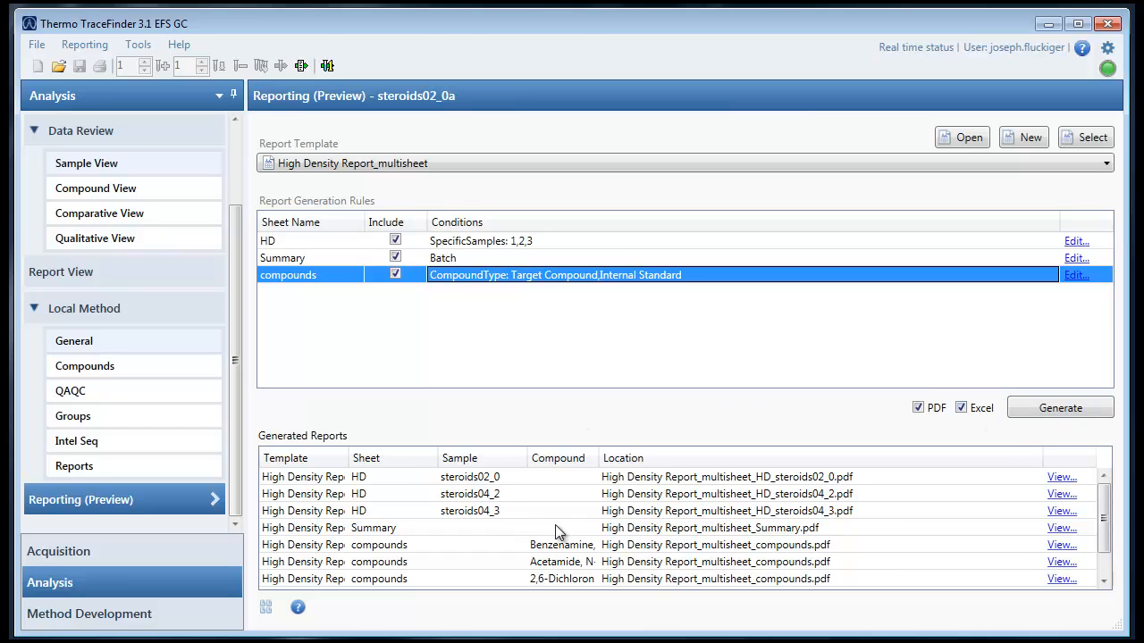
click(1051, 409)
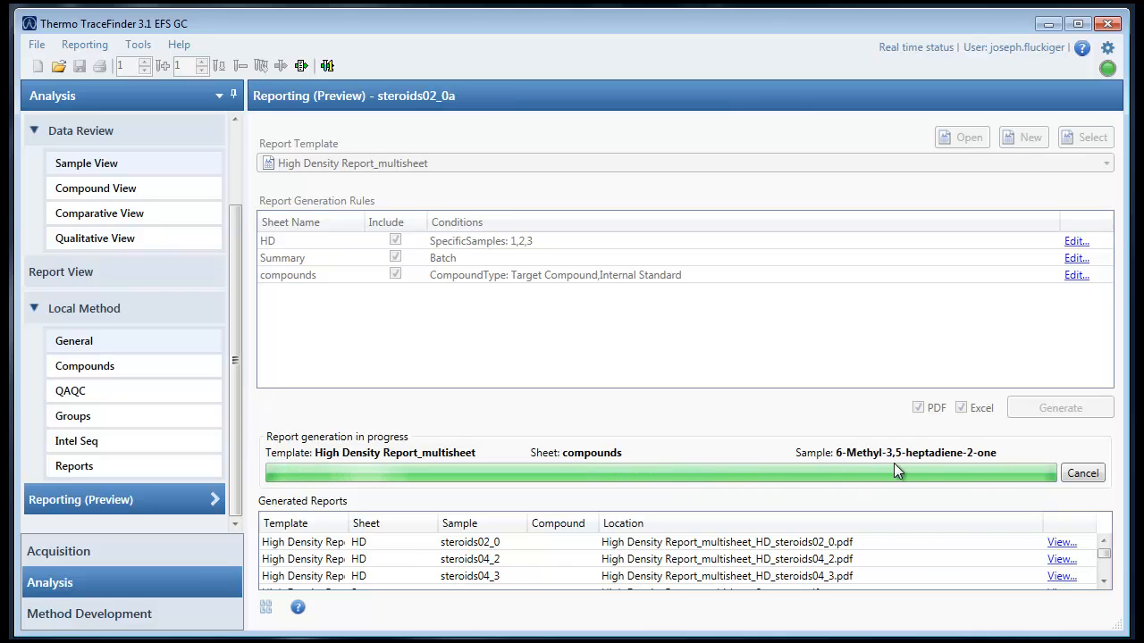
click(1105, 582)
click(1105, 583)
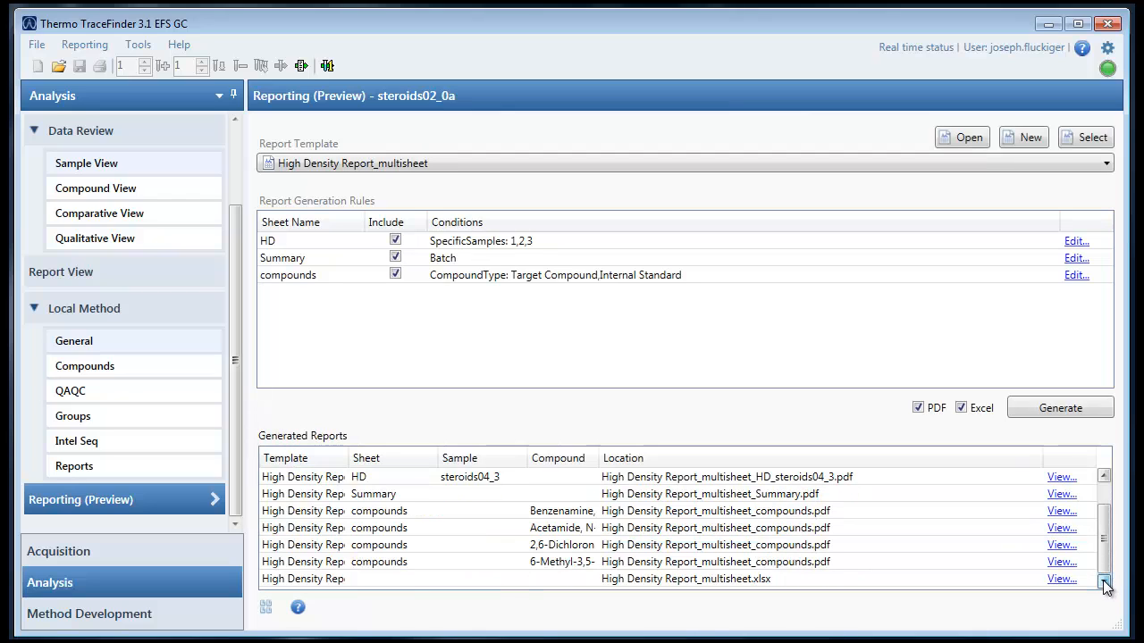
View the generated HD report PDF for steroids04_3 and open the High Density Report_multisheet.xlsx workbook in Excel
click(1063, 481)
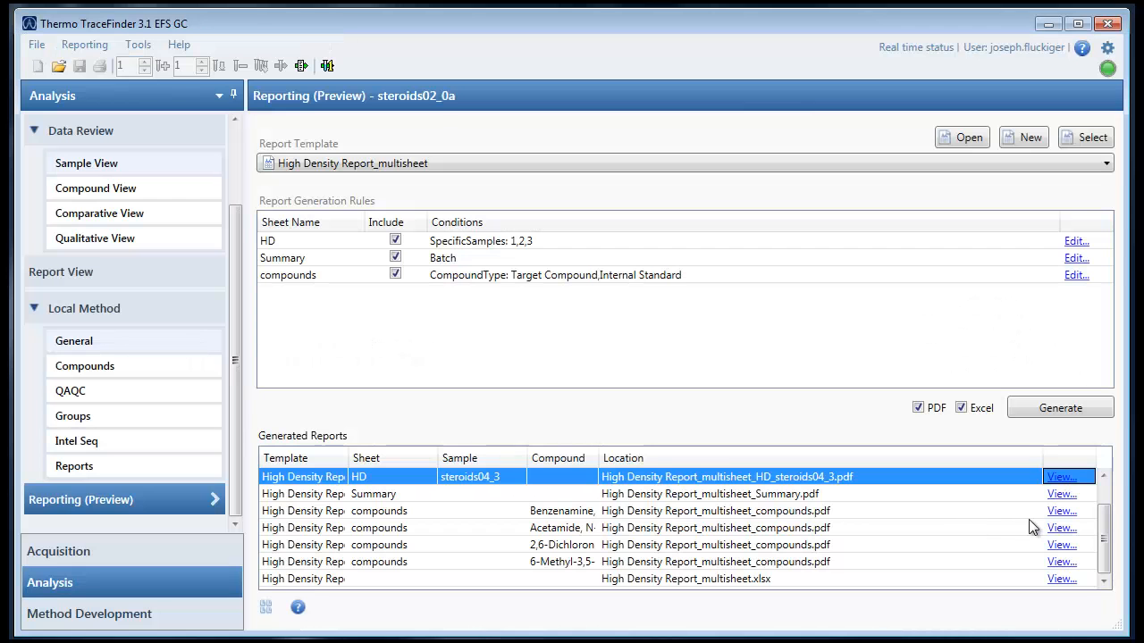
click(767, 581)
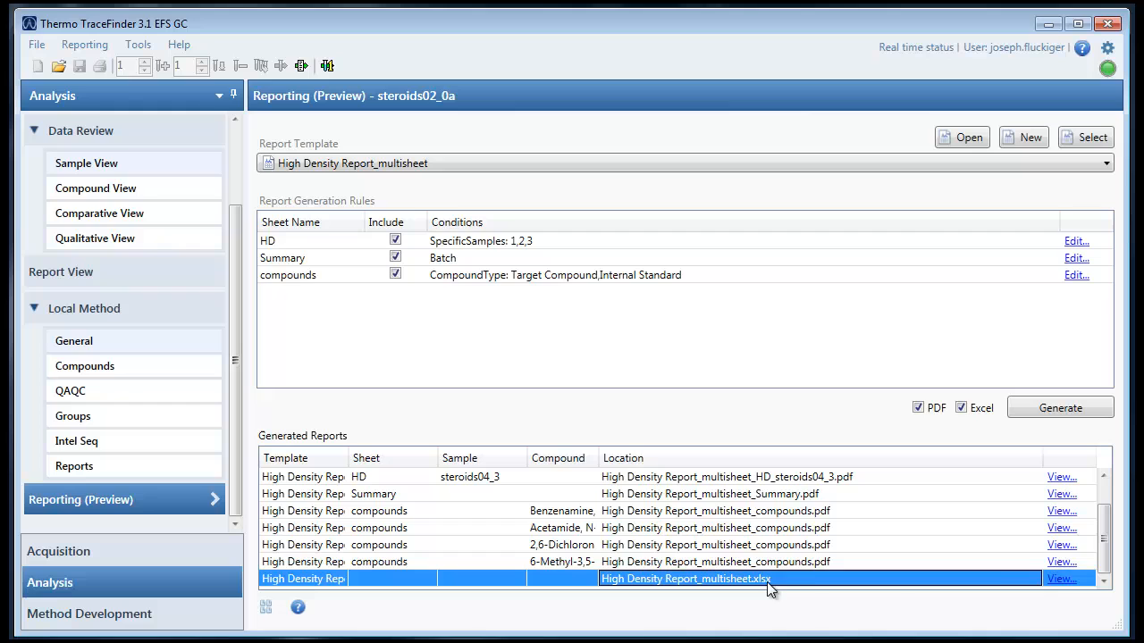
click(1060, 580)
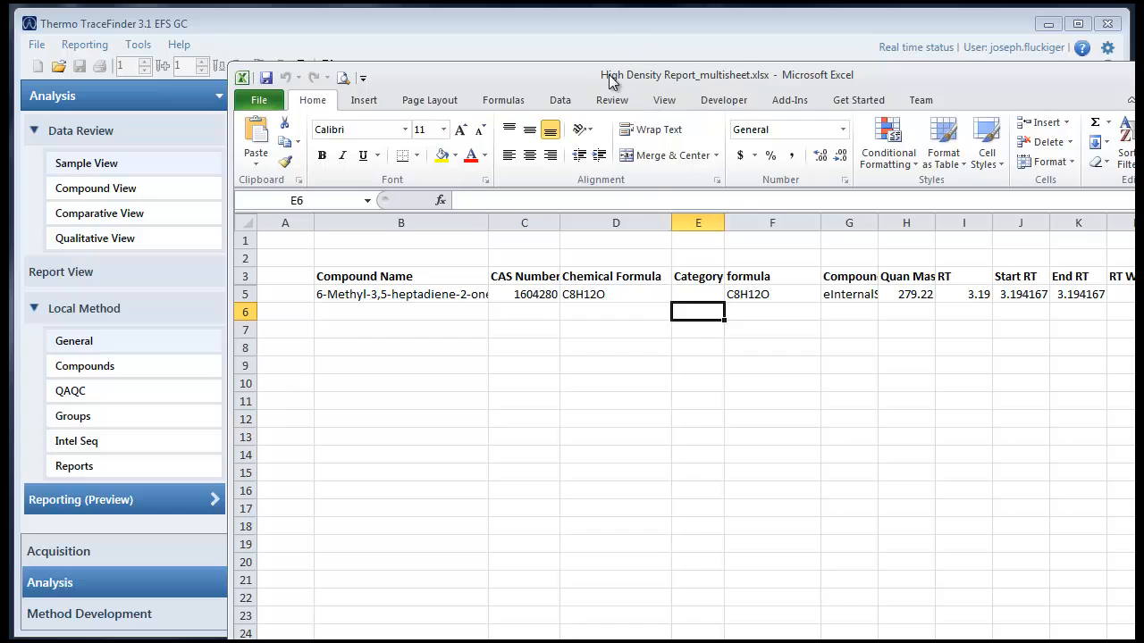
drag(610, 81, 443, 34)
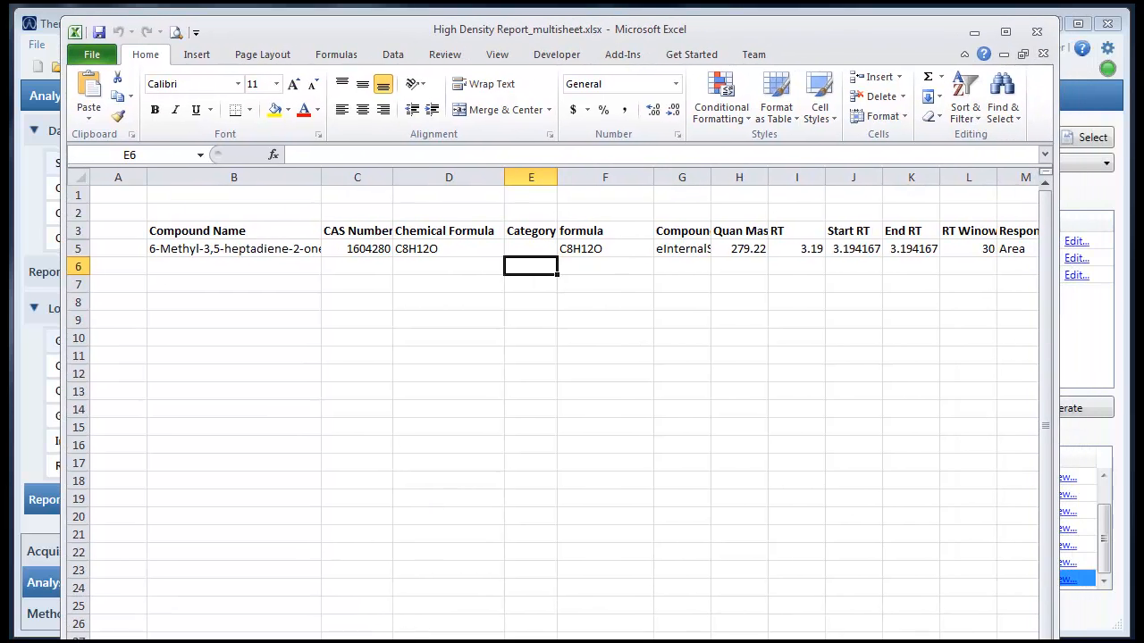
drag(421, 642, 420, 631)
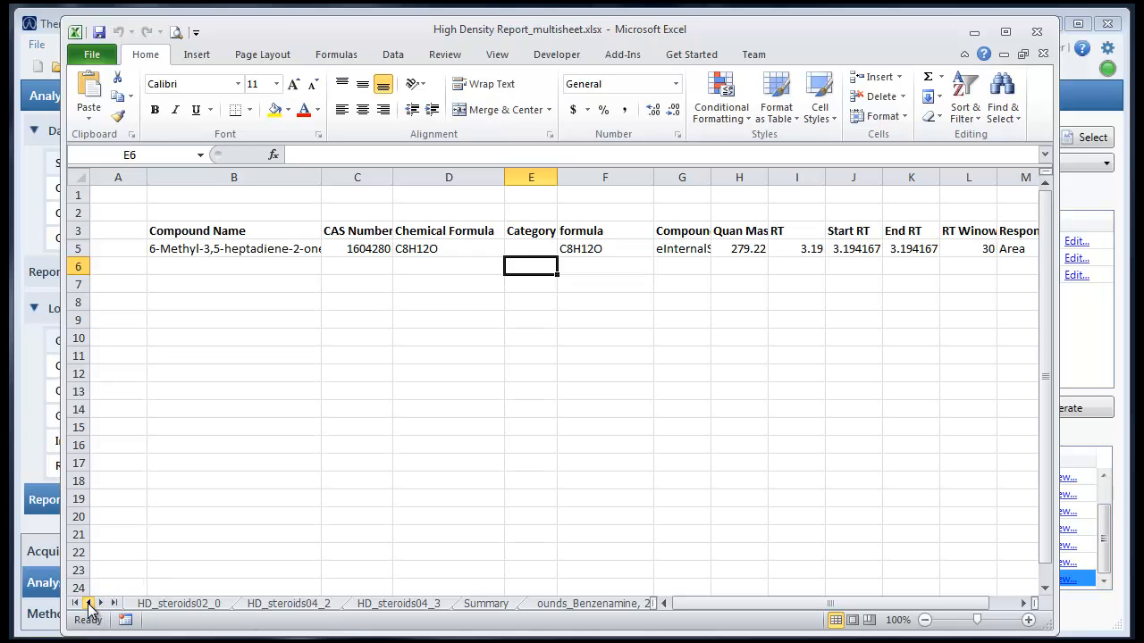
Compare the workbook's HD sheets for steroids02_0, steroids04_2 and steroids04_3, and look at the Summary sheet
click(159, 606)
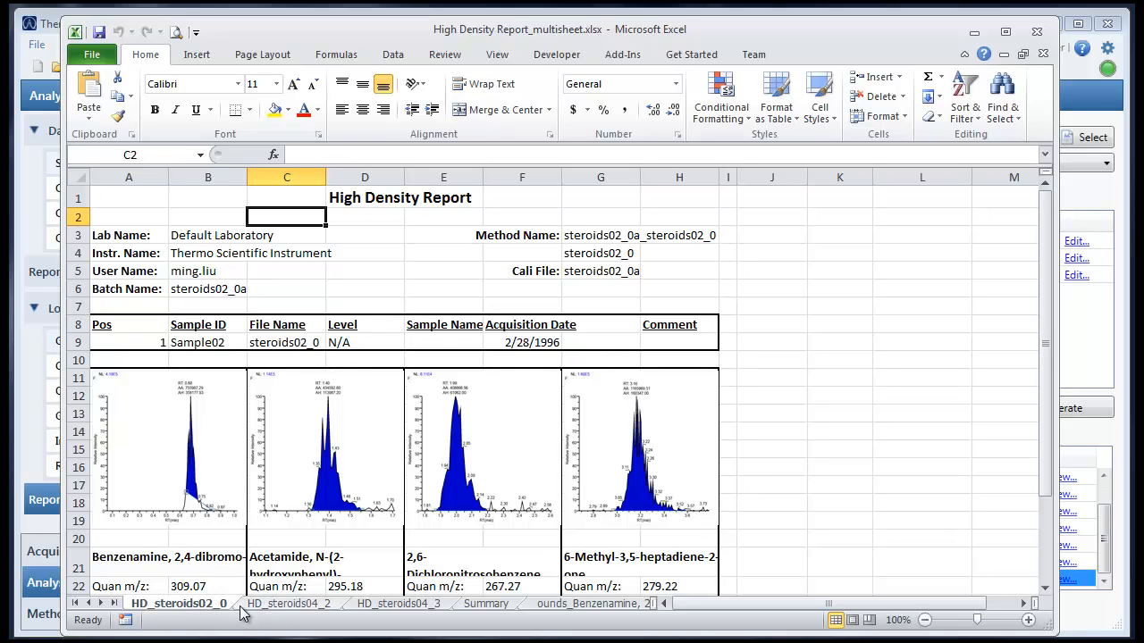
click(273, 610)
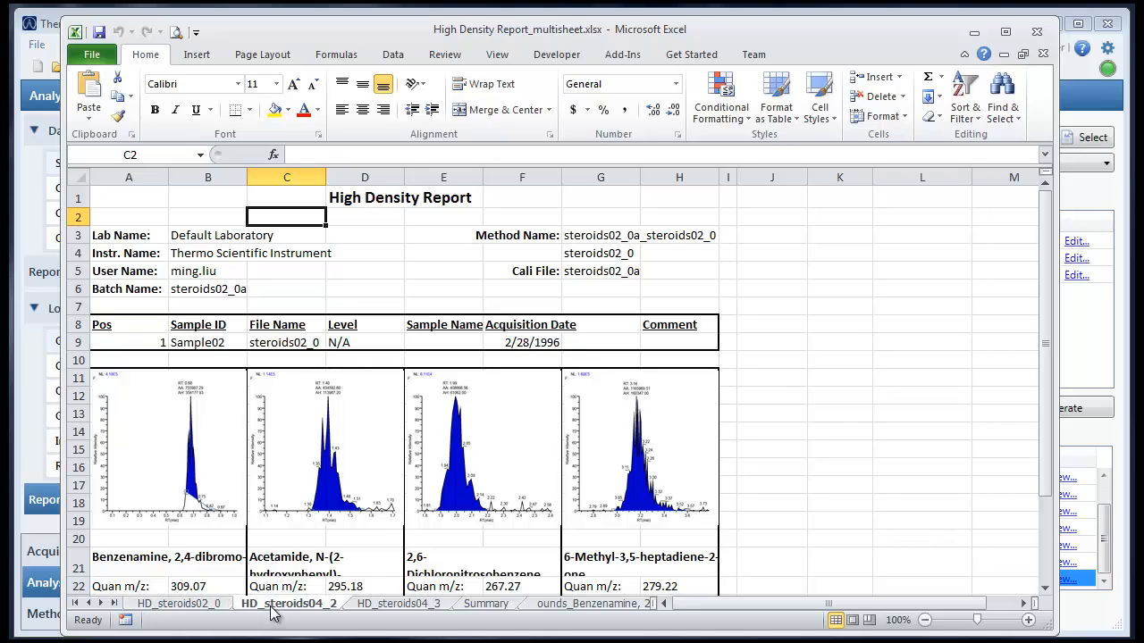
click(211, 611)
click(274, 610)
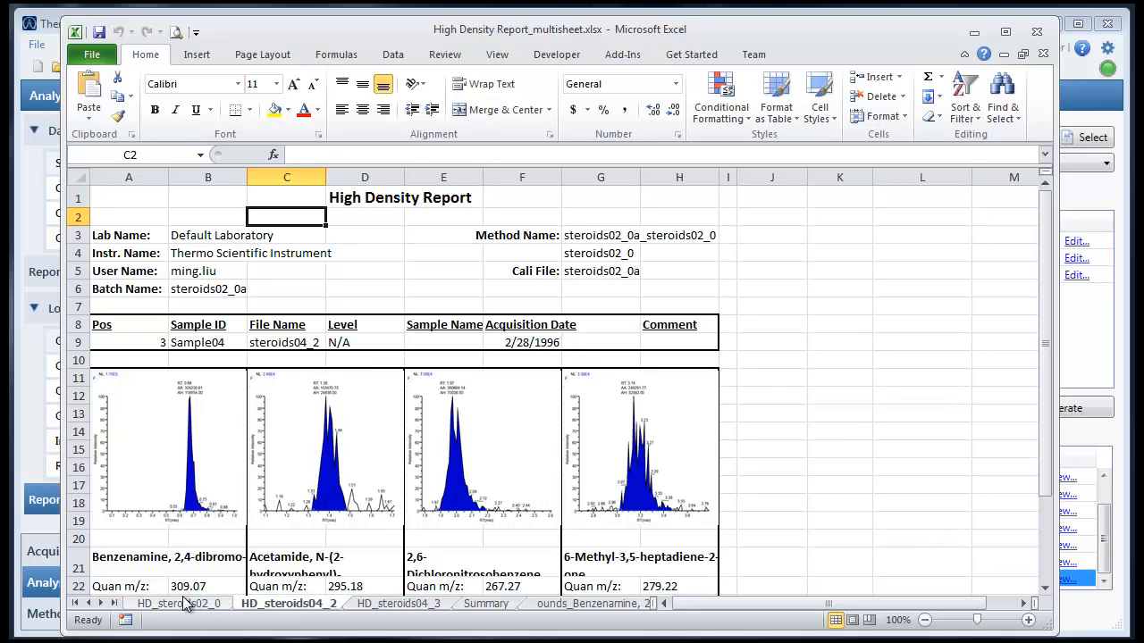
click(184, 607)
click(272, 607)
click(385, 608)
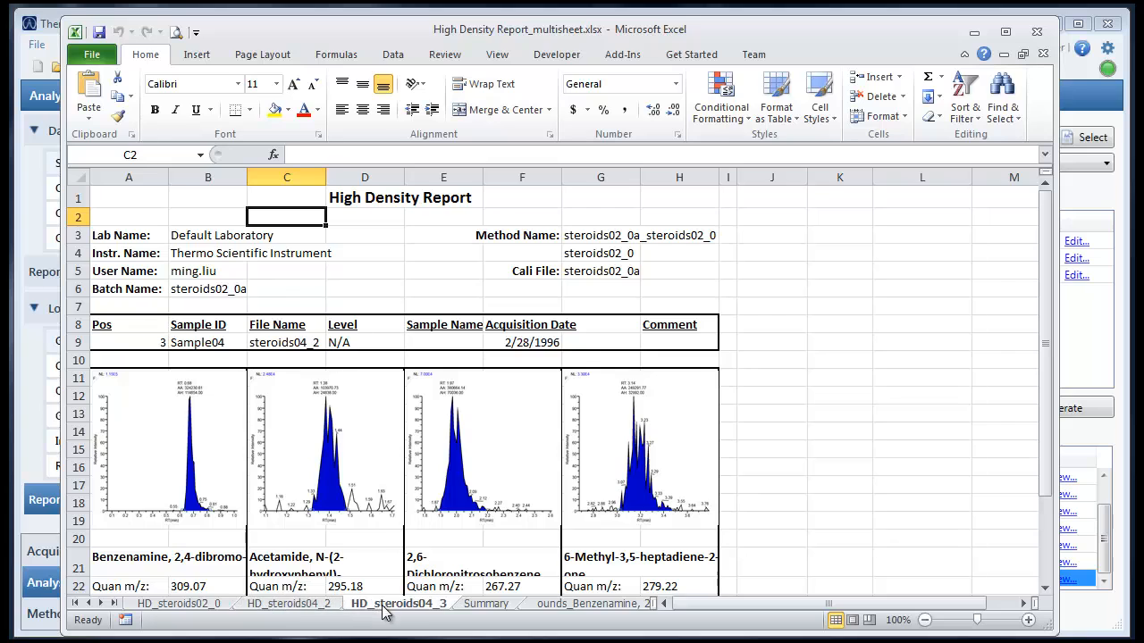
click(487, 607)
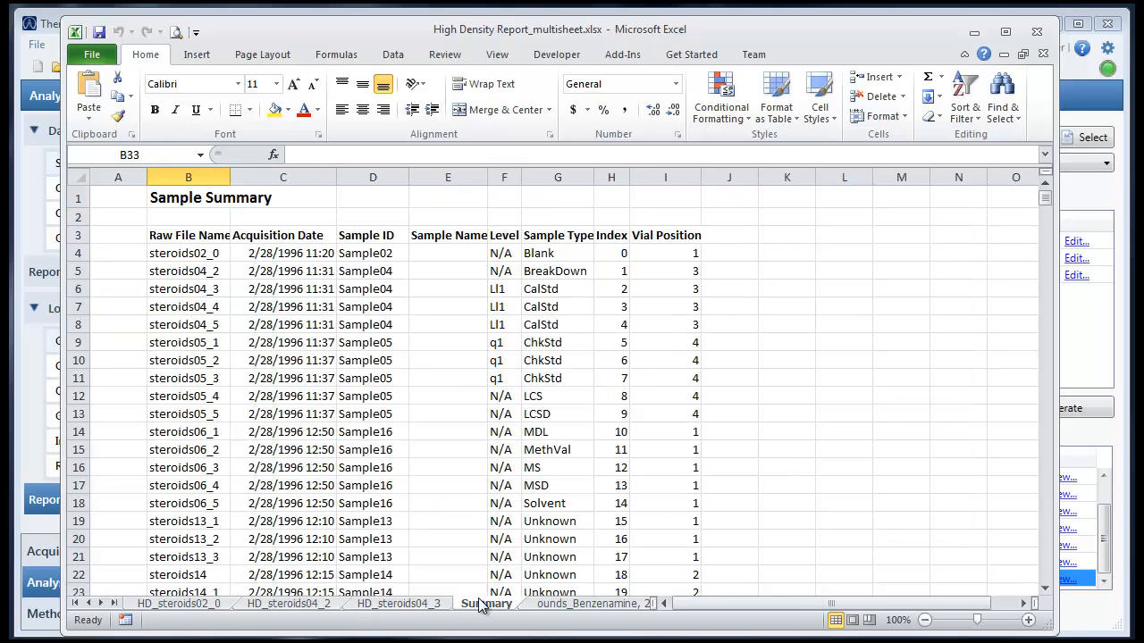
click(442, 486)
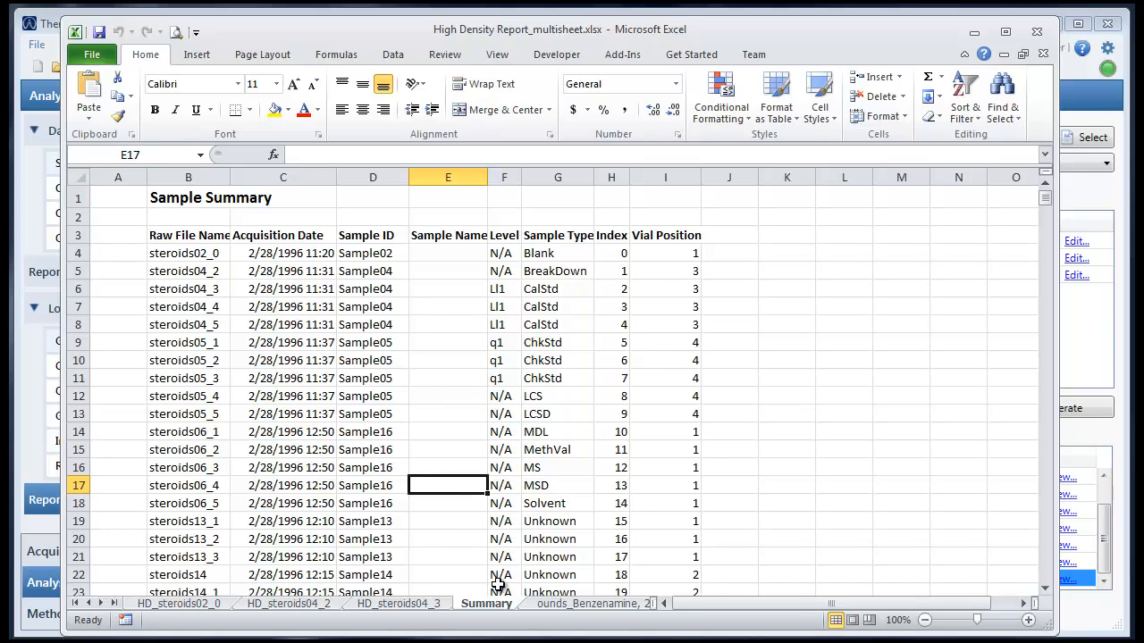
Look through the workbook's individual compound sheets from Benzenamine to 6-Methyl-3,5-heptadiene-2-one, and close the workbook
click(552, 606)
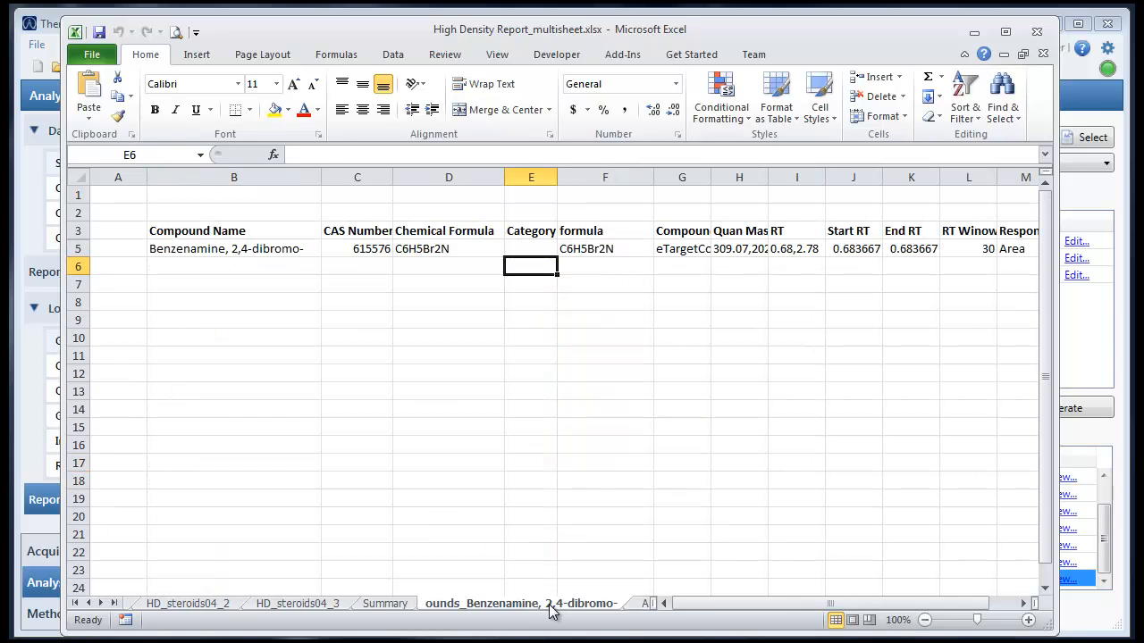
click(642, 608)
click(623, 608)
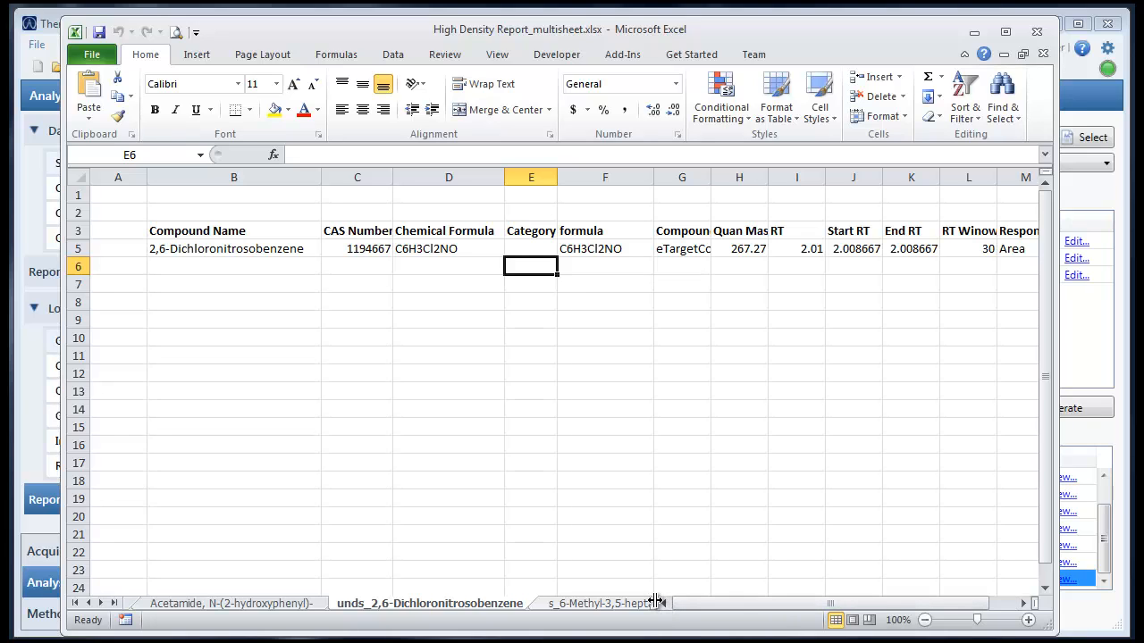
drag(653, 603, 796, 631)
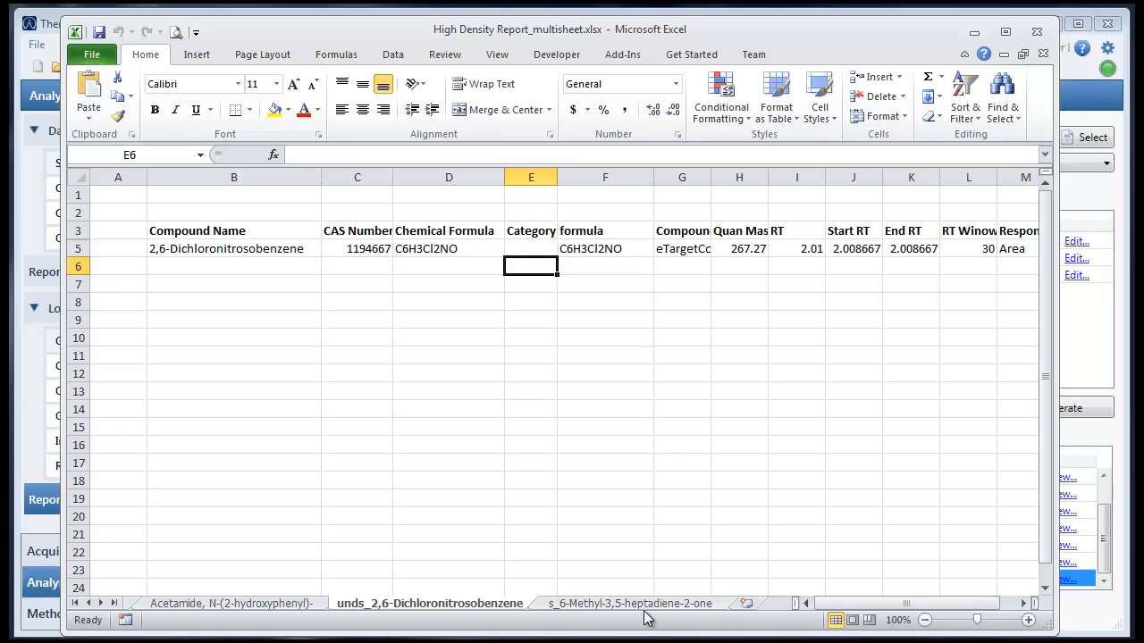
click(592, 610)
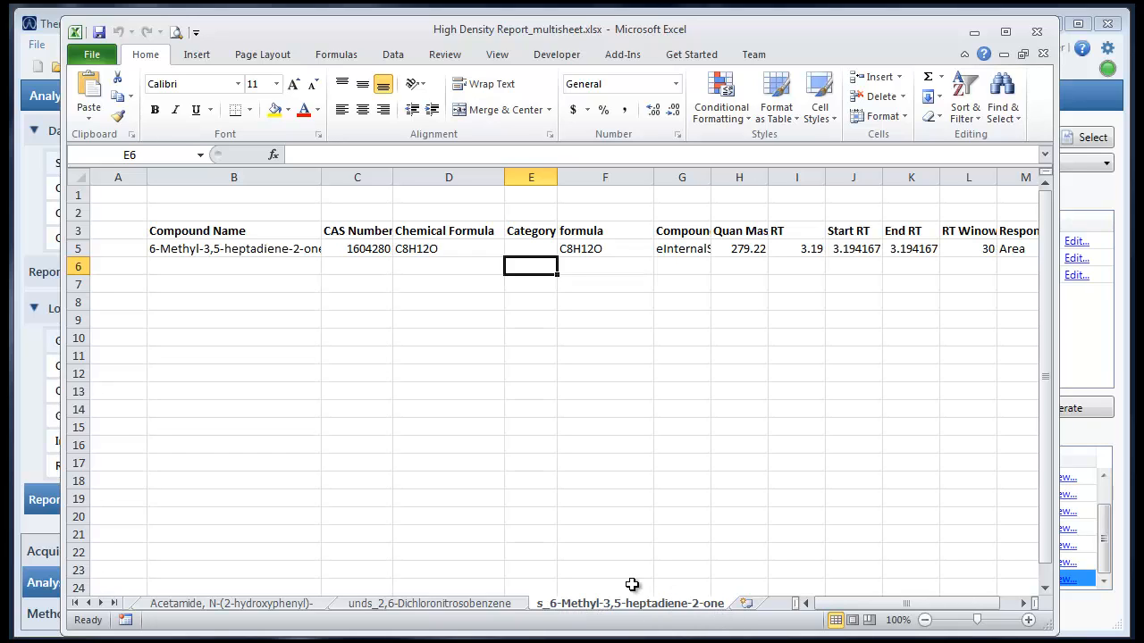
click(448, 605)
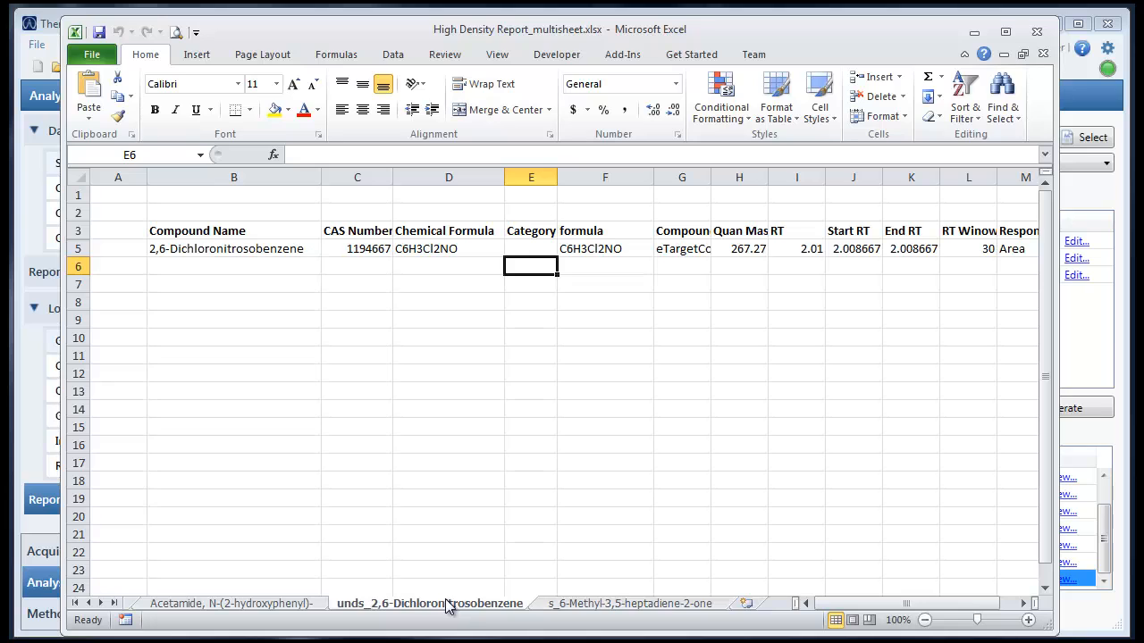
click(311, 611)
click(374, 610)
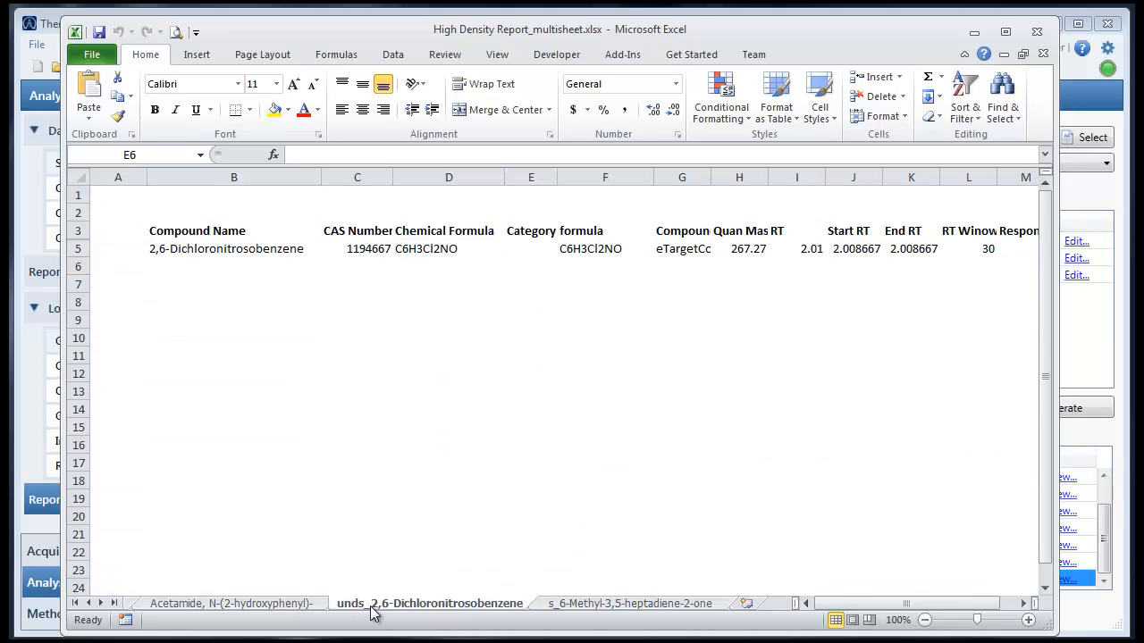
click(554, 606)
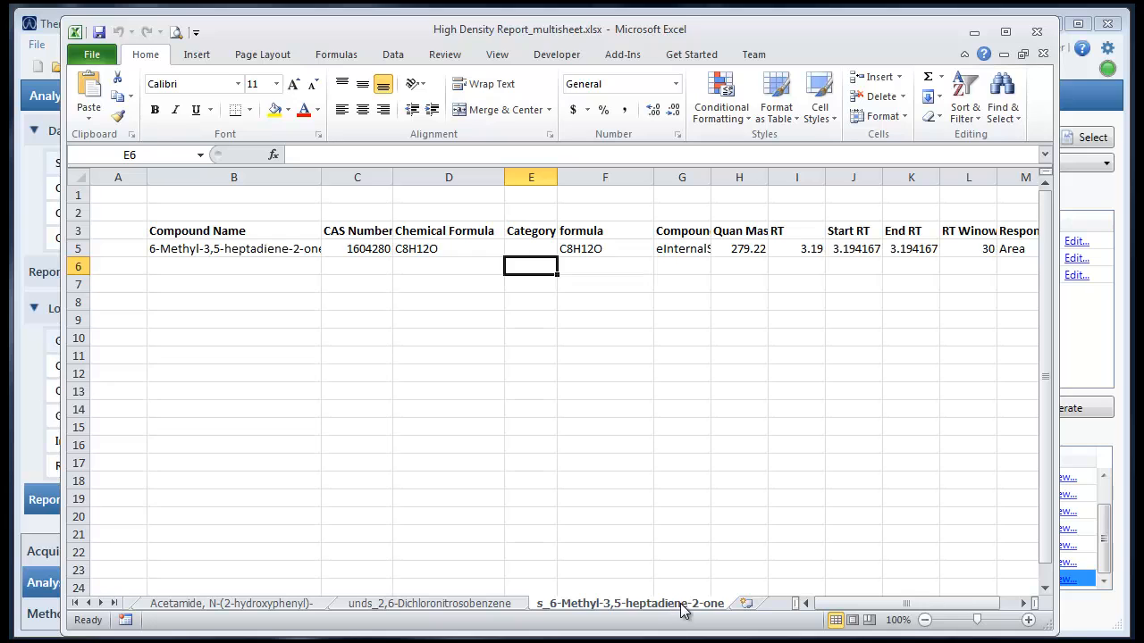
click(1039, 33)
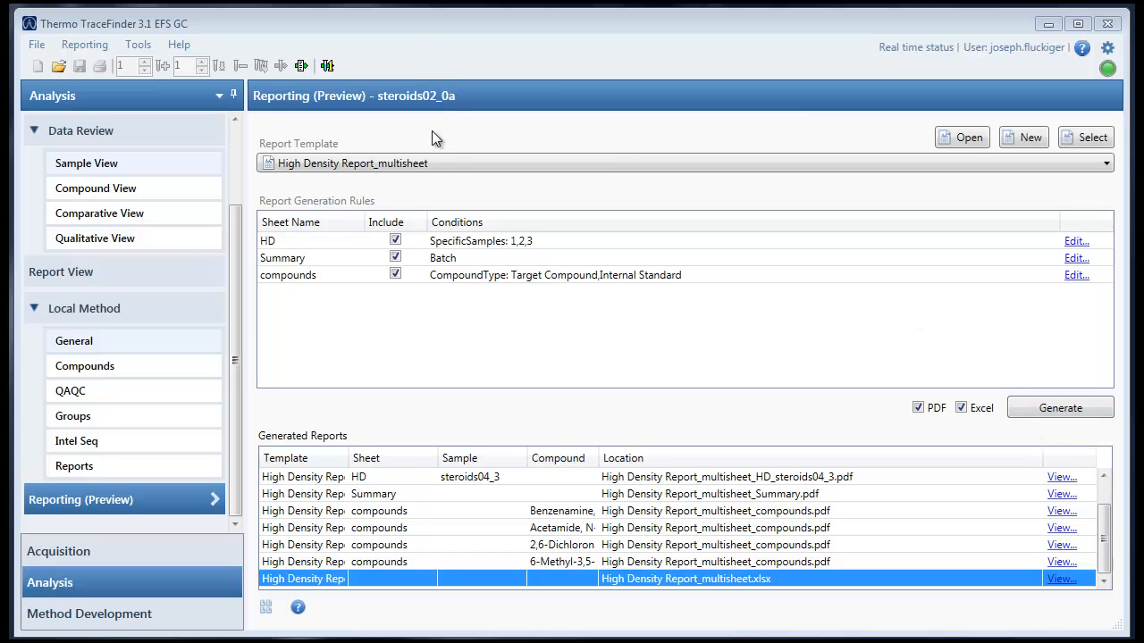
click(440, 162)
click(439, 163)
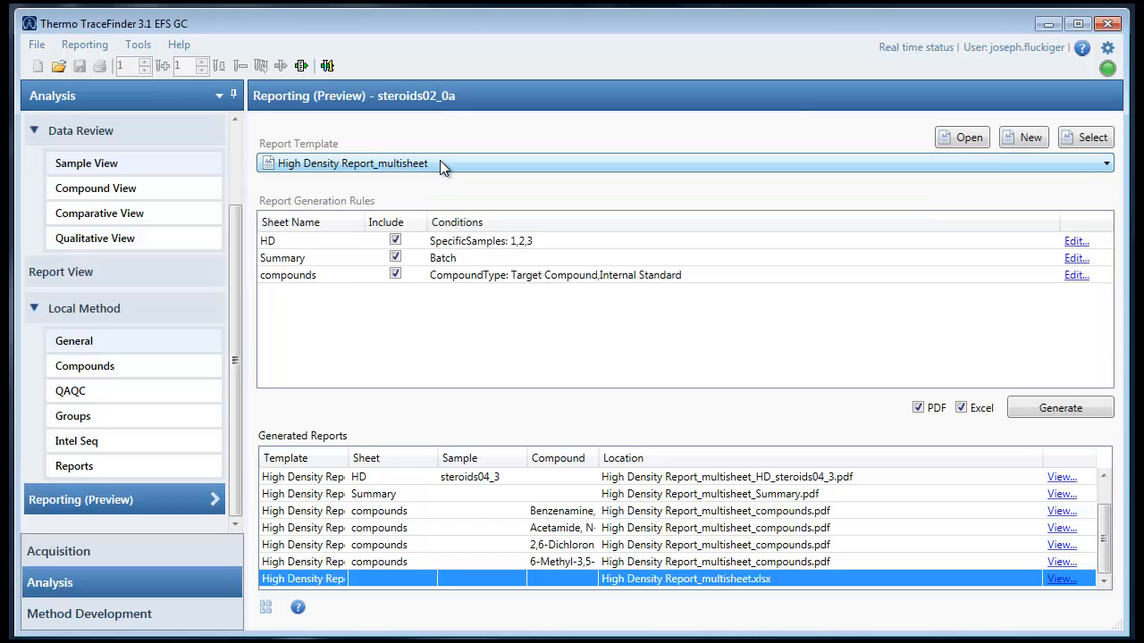
click(73, 45)
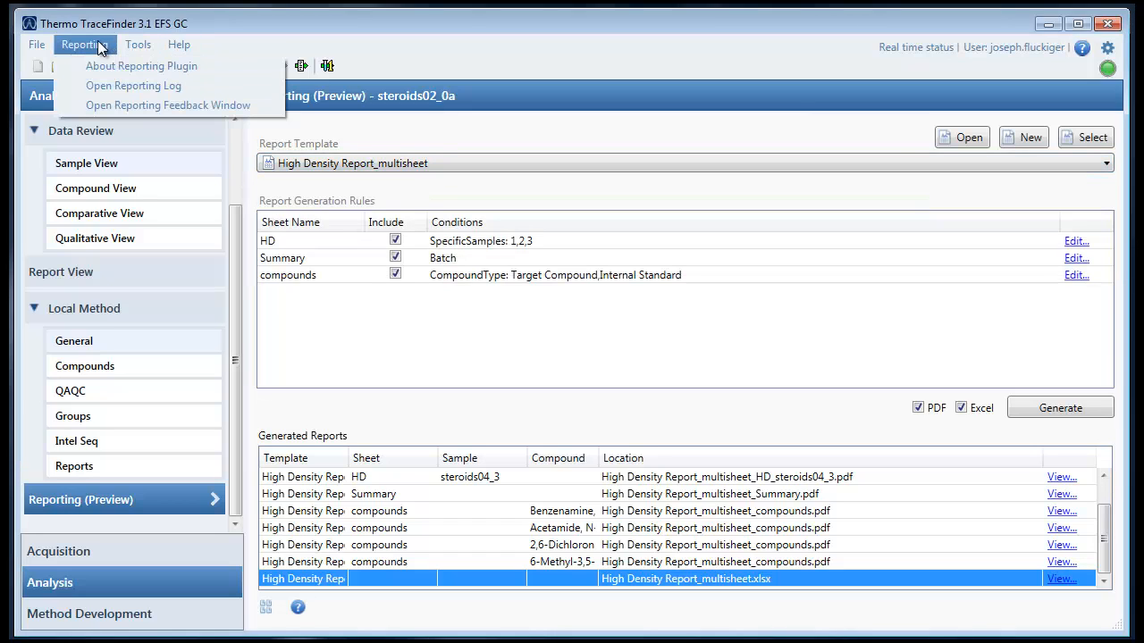
click(150, 32)
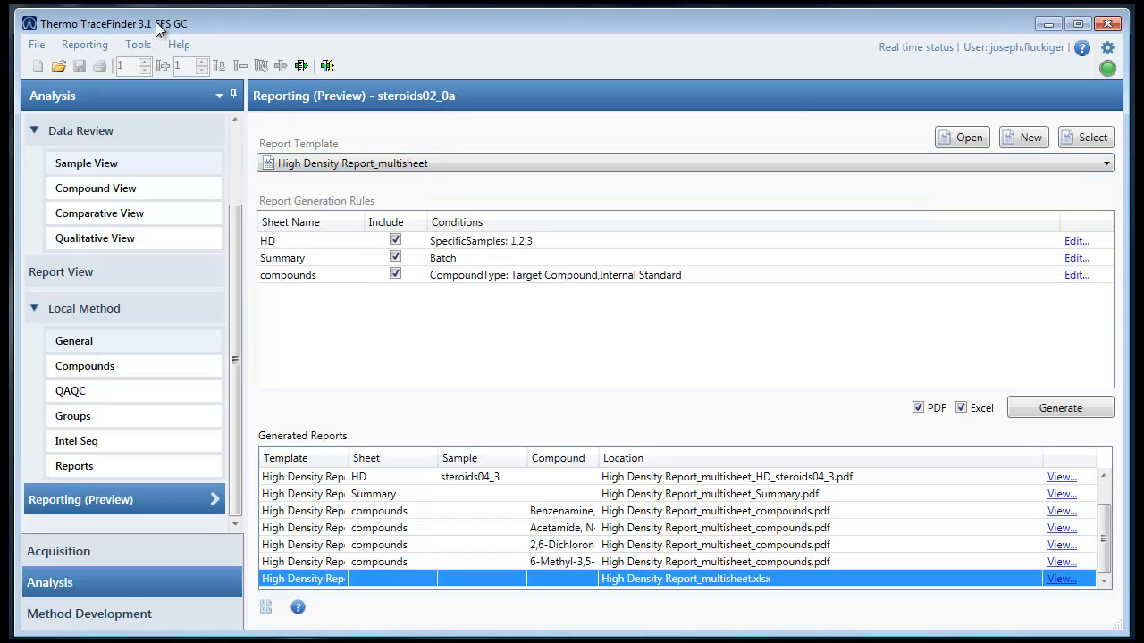
click(302, 66)
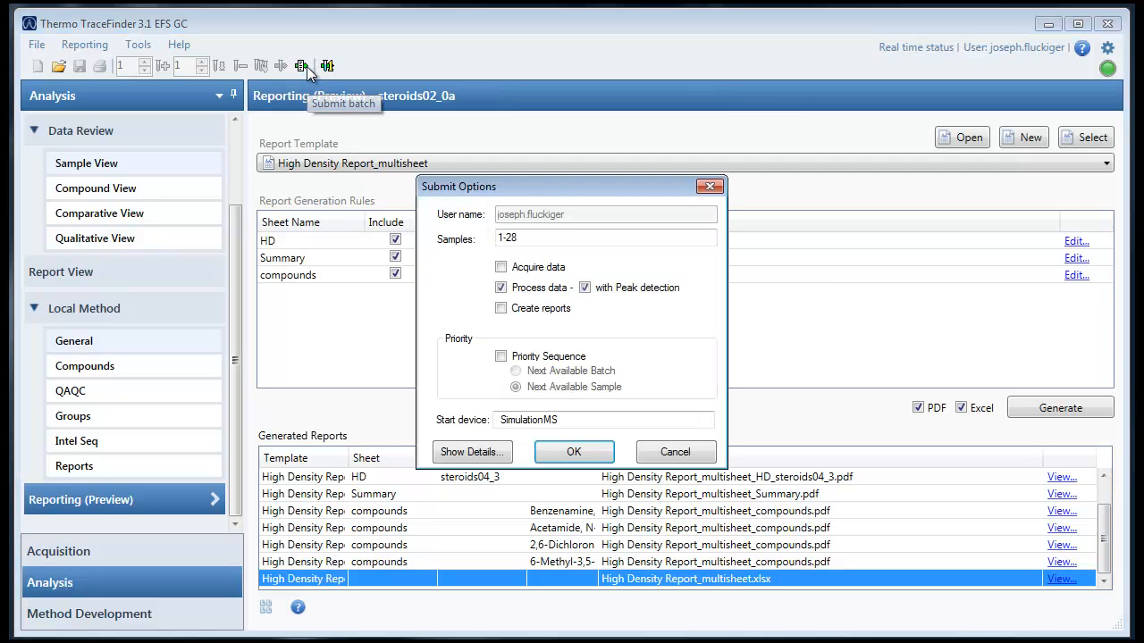
drag(550, 194, 692, 117)
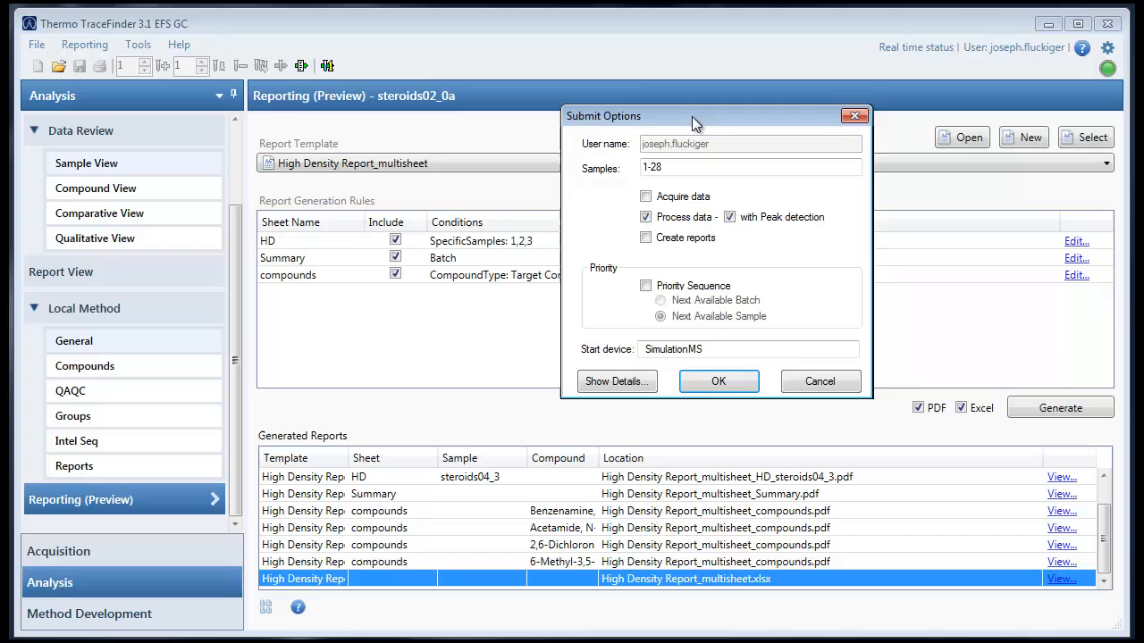
click(678, 239)
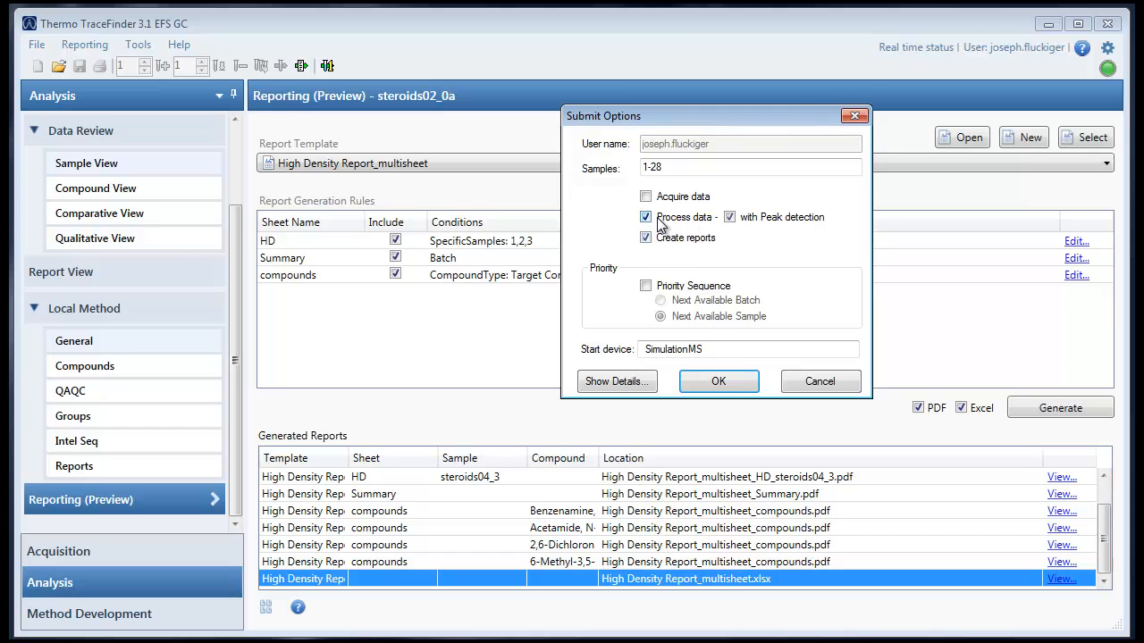
click(661, 223)
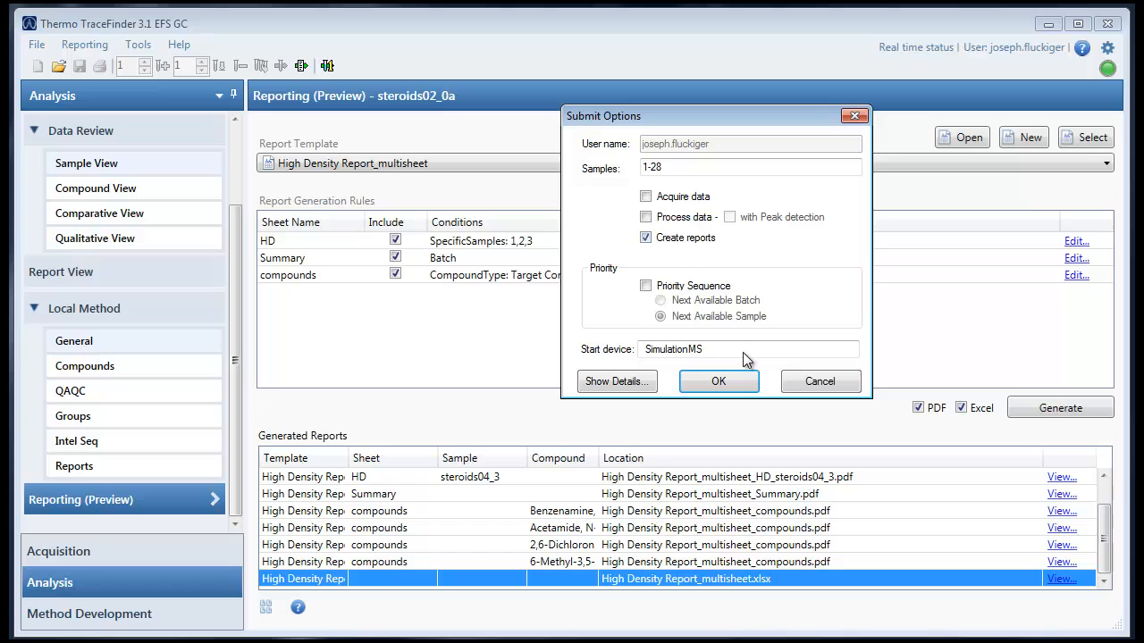
click(854, 116)
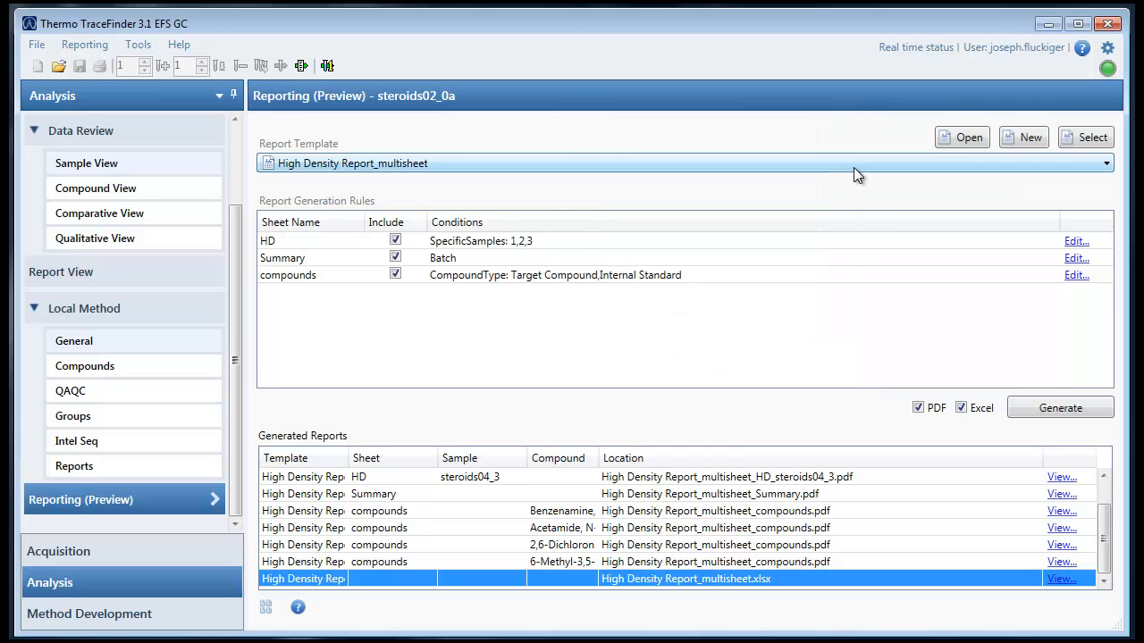
Add the Method Report and Roys templates to the report templates included for the current batch
click(854, 167)
click(641, 136)
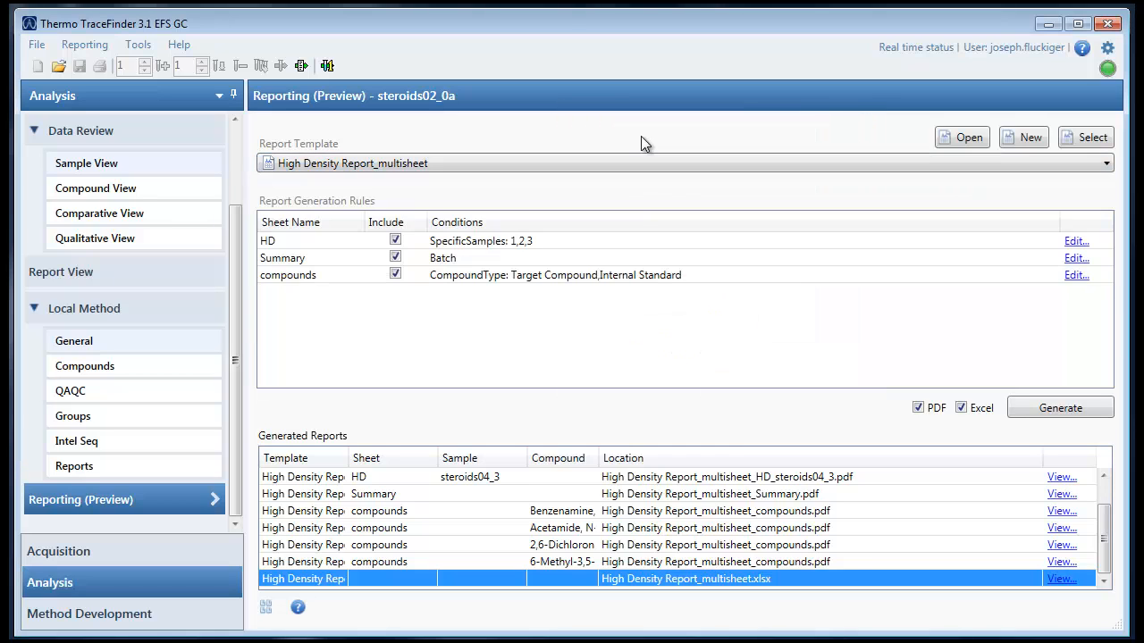
click(1085, 139)
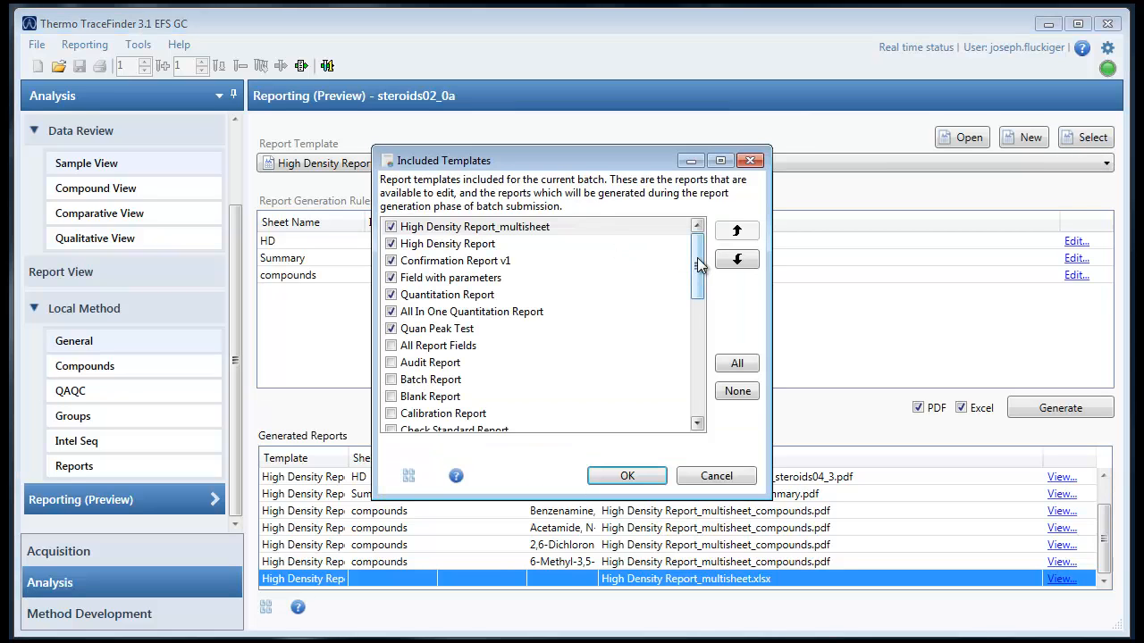
drag(700, 264, 698, 356)
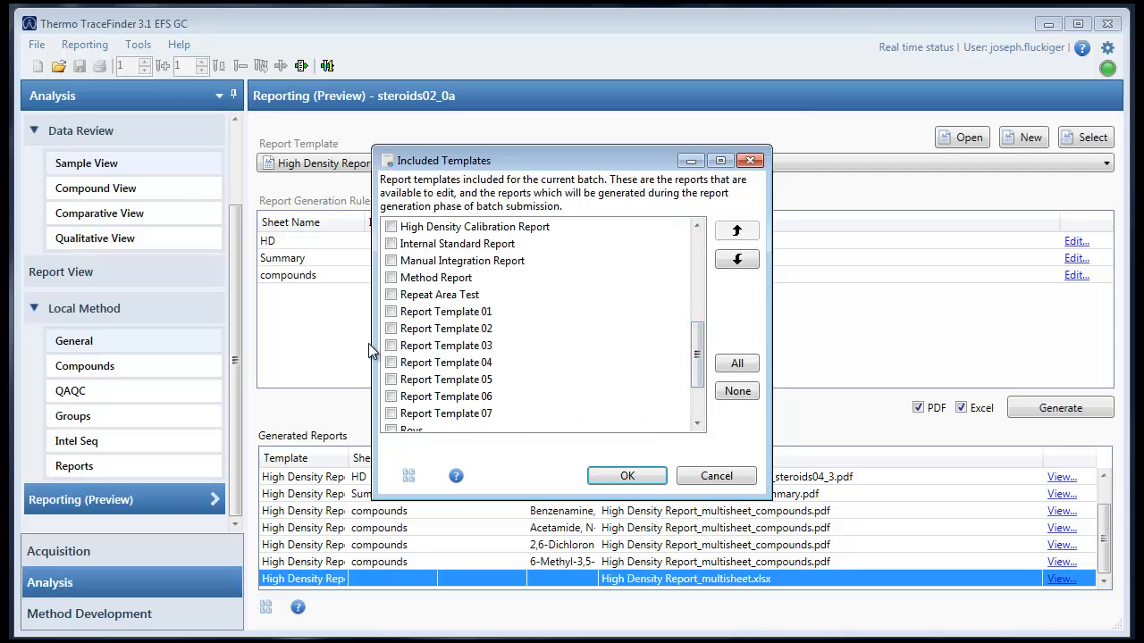
click(391, 278)
scroll(698, 398, down, 2)
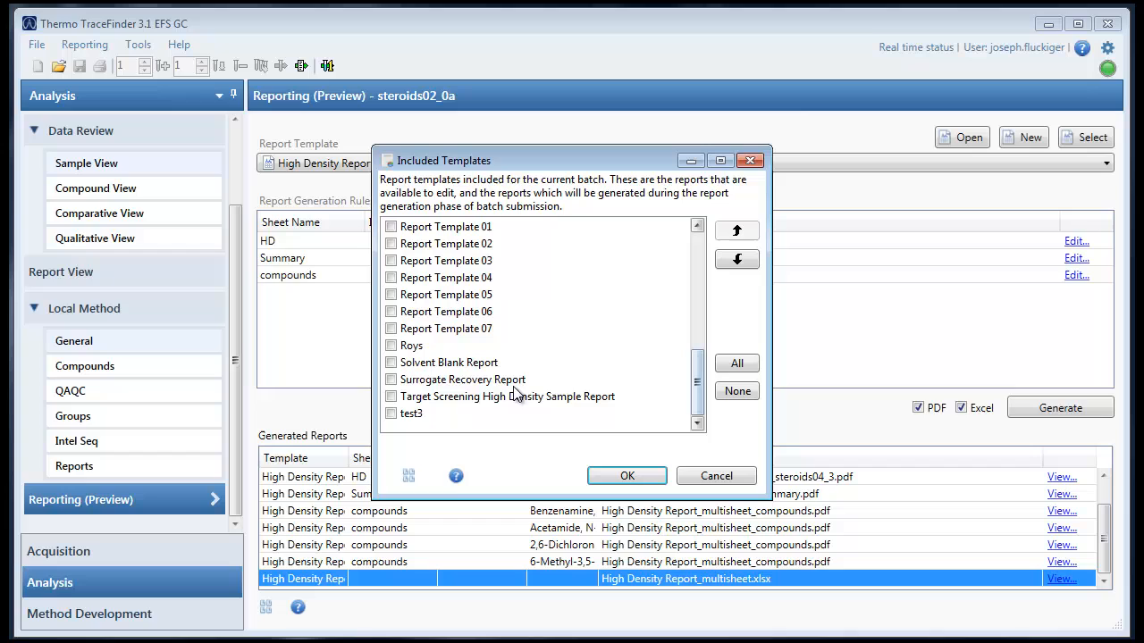
click(391, 346)
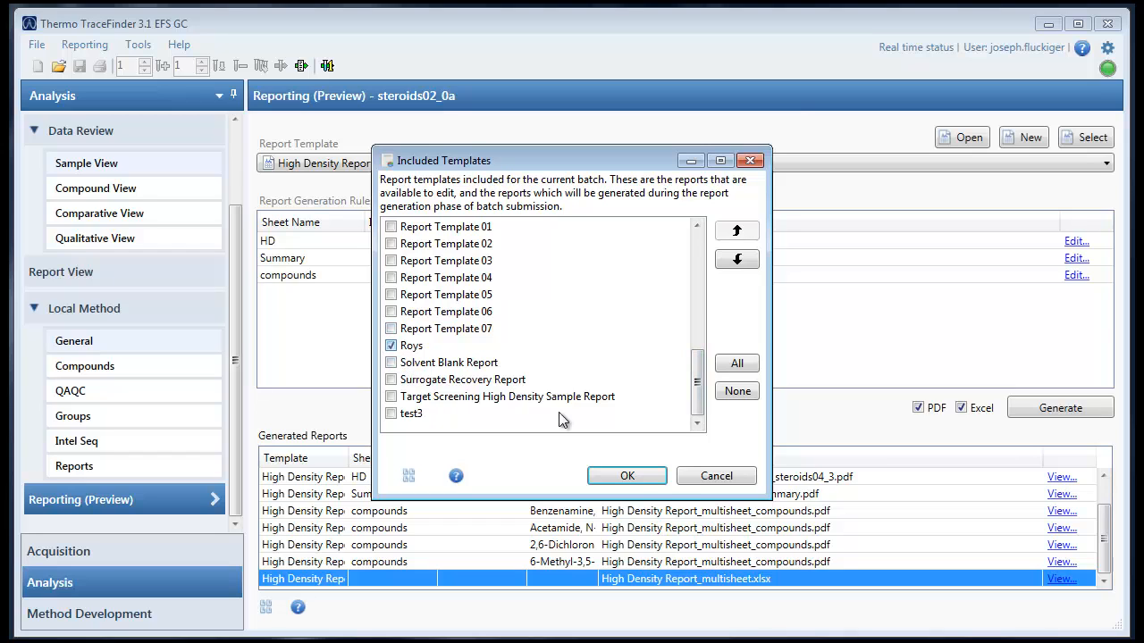
click(646, 478)
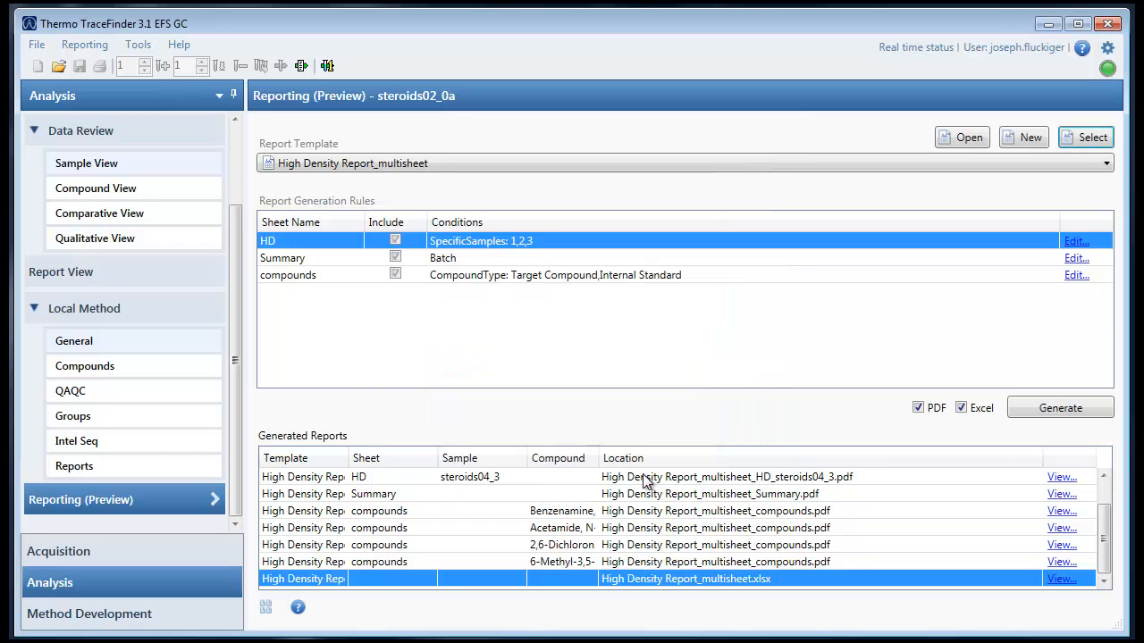
Compare the generation rules of the Roys, Method Report, Quan Peak Test, All In One Quantitation Report and Quantitation Report templates
click(573, 161)
click(403, 290)
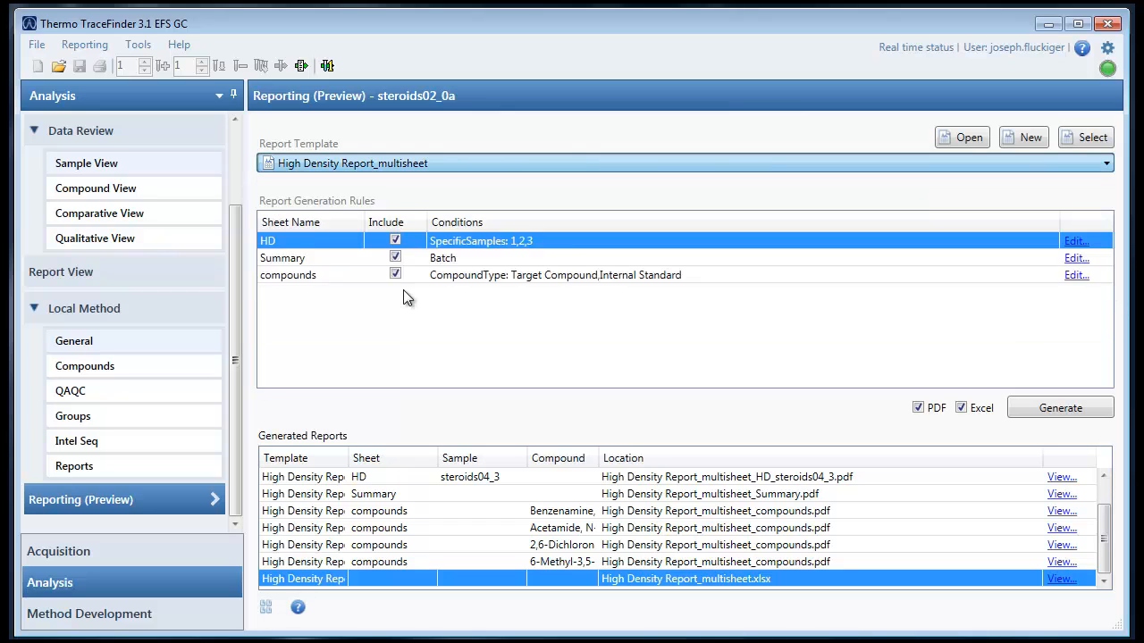
click(397, 241)
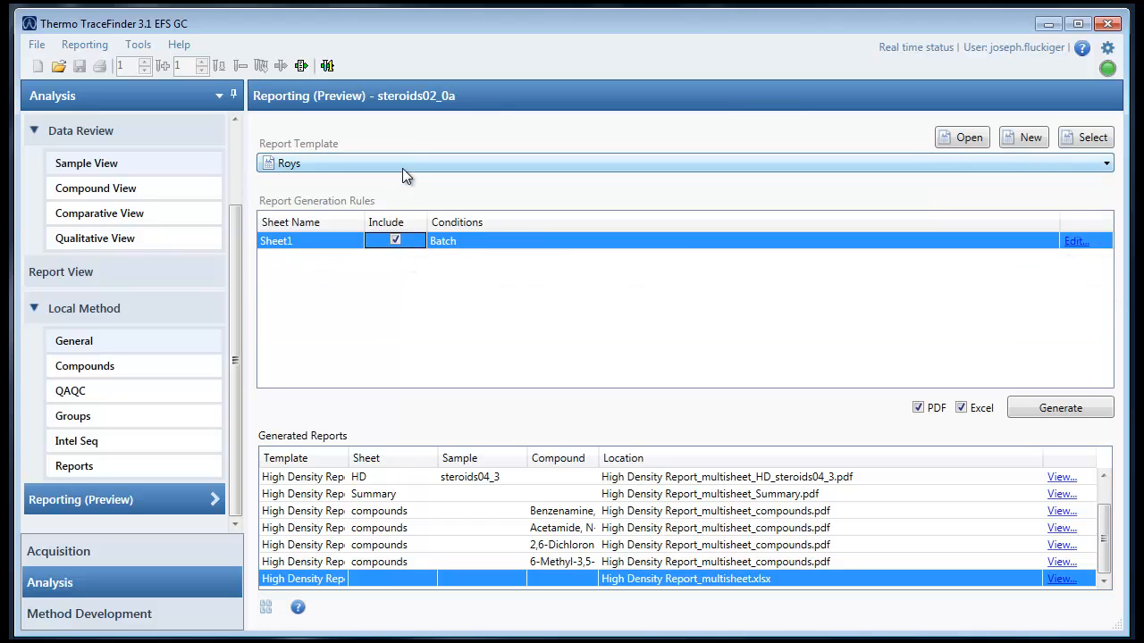
click(403, 164)
click(349, 279)
click(390, 164)
click(367, 271)
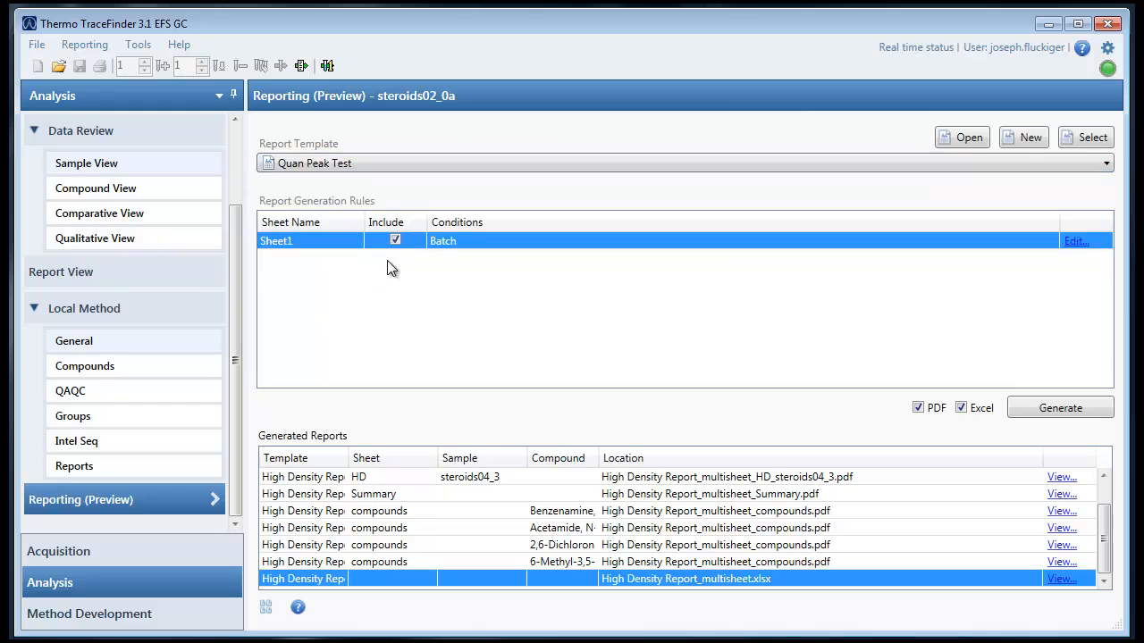
click(384, 162)
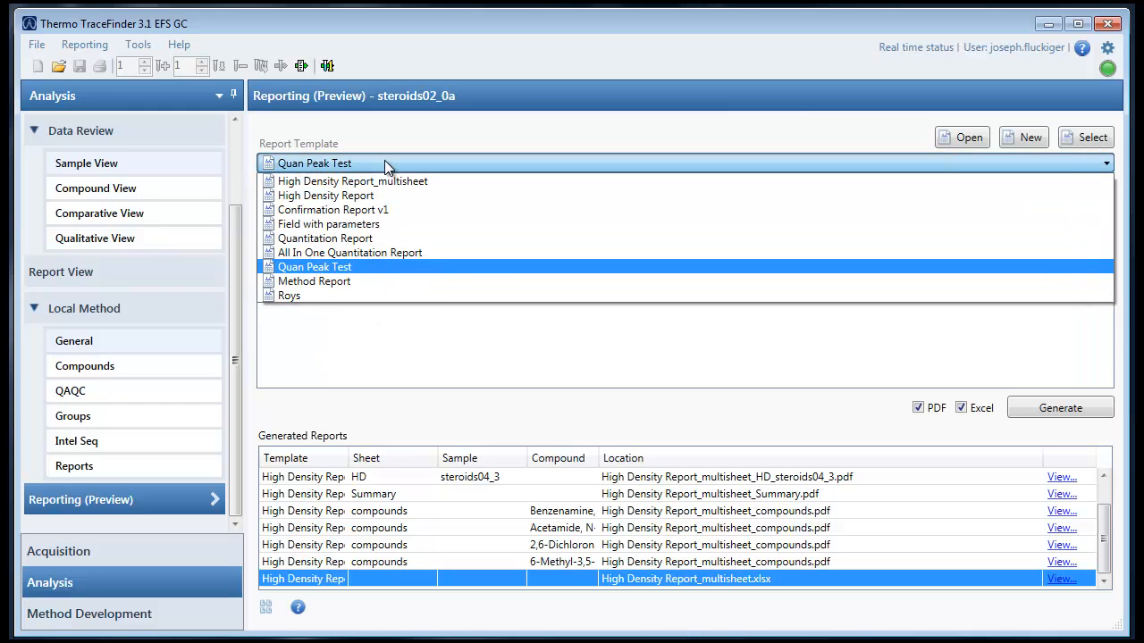
click(352, 255)
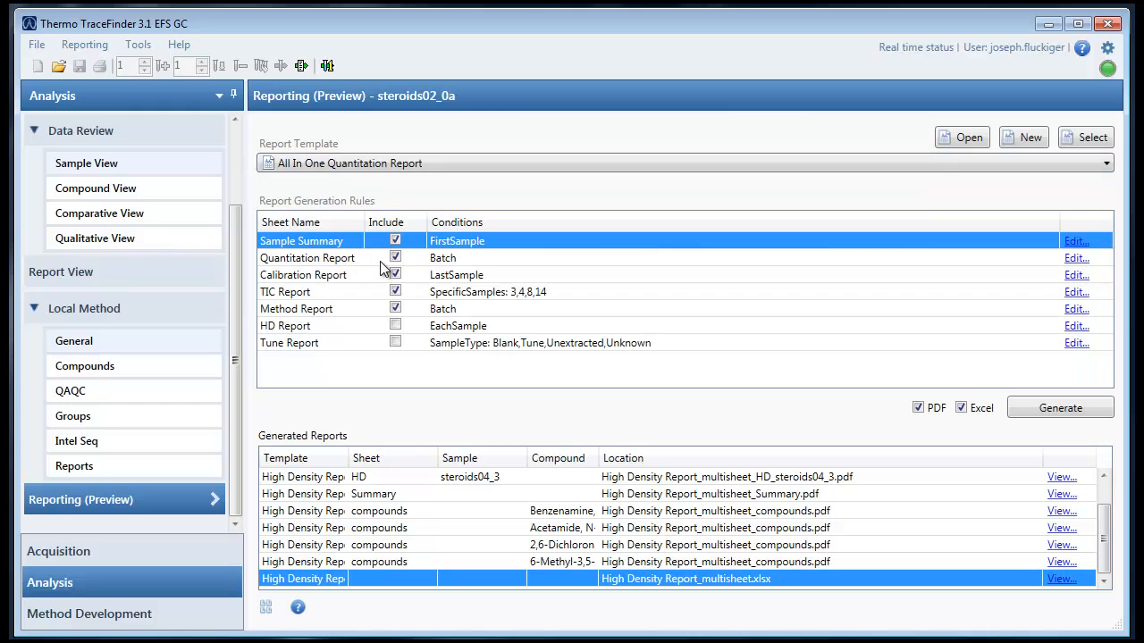
click(399, 163)
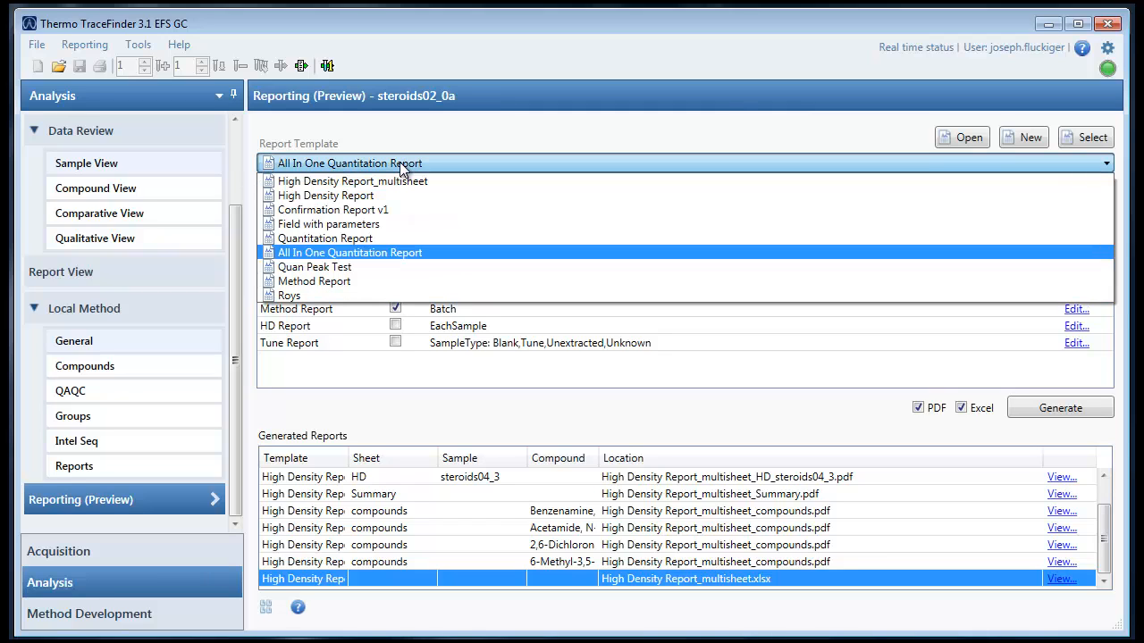
click(370, 239)
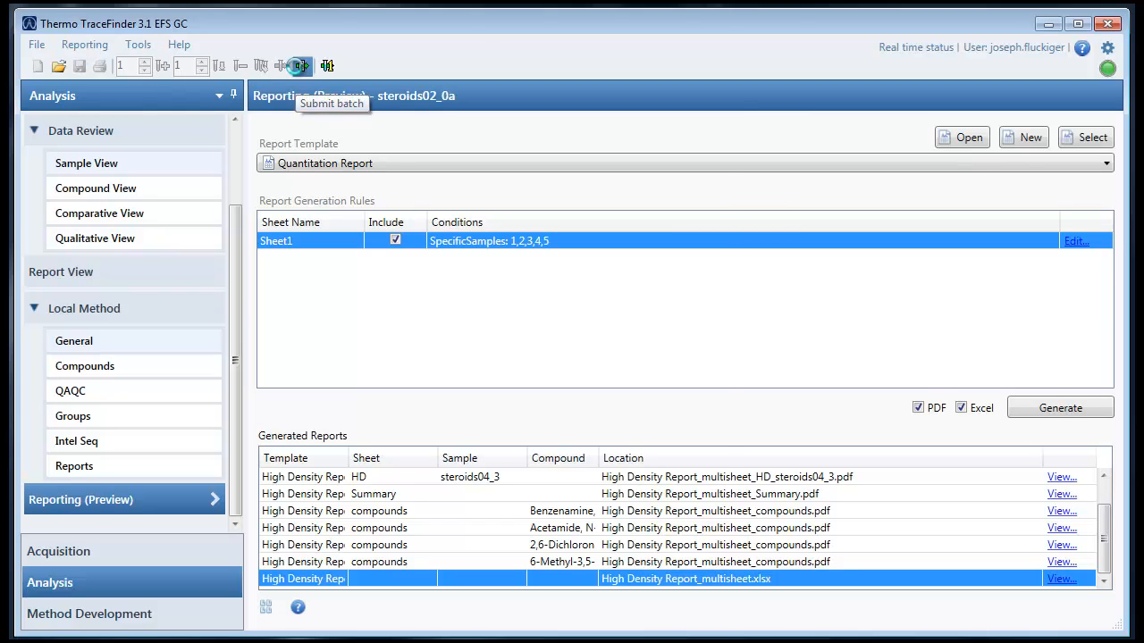
Submit the batch for samples 1-28 with only report creation enabled and data processing turned off
click(301, 66)
click(502, 290)
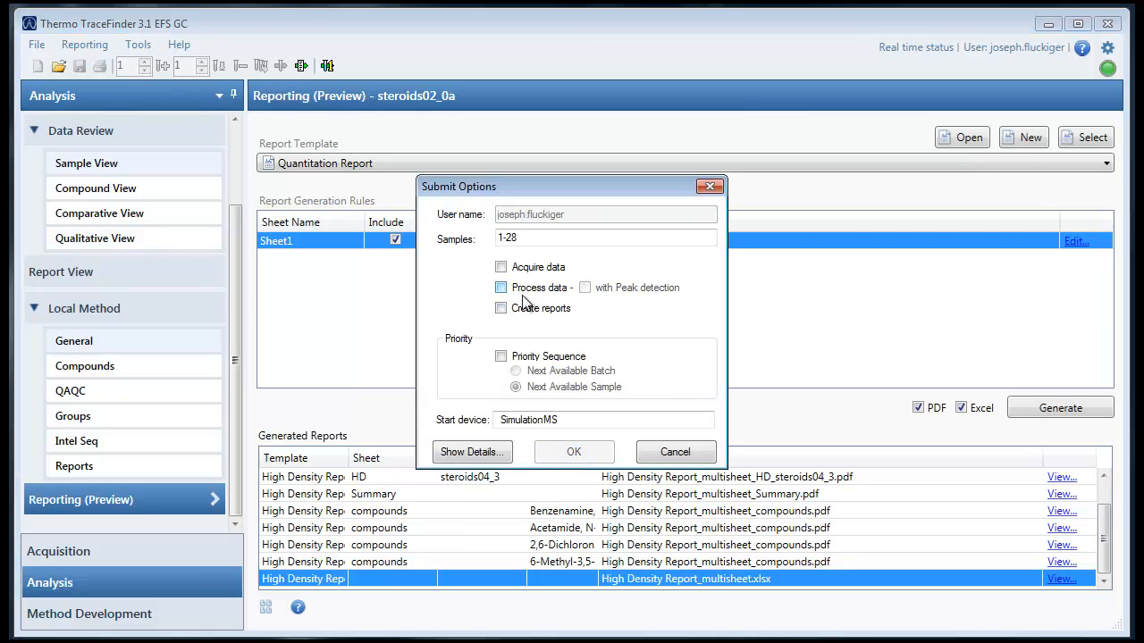
click(529, 317)
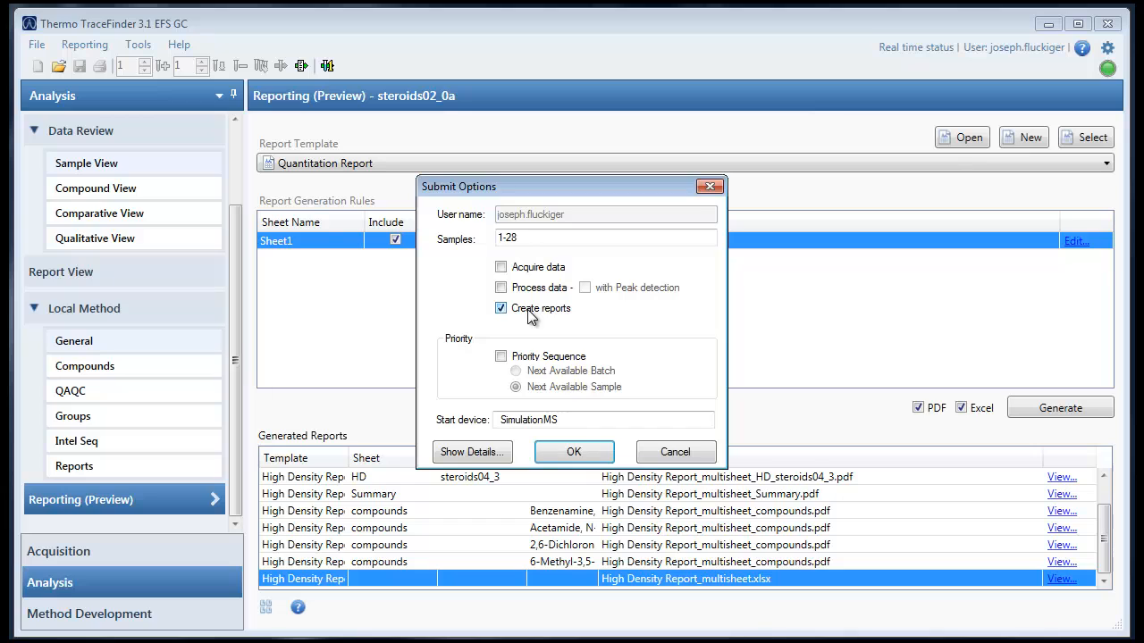
click(574, 453)
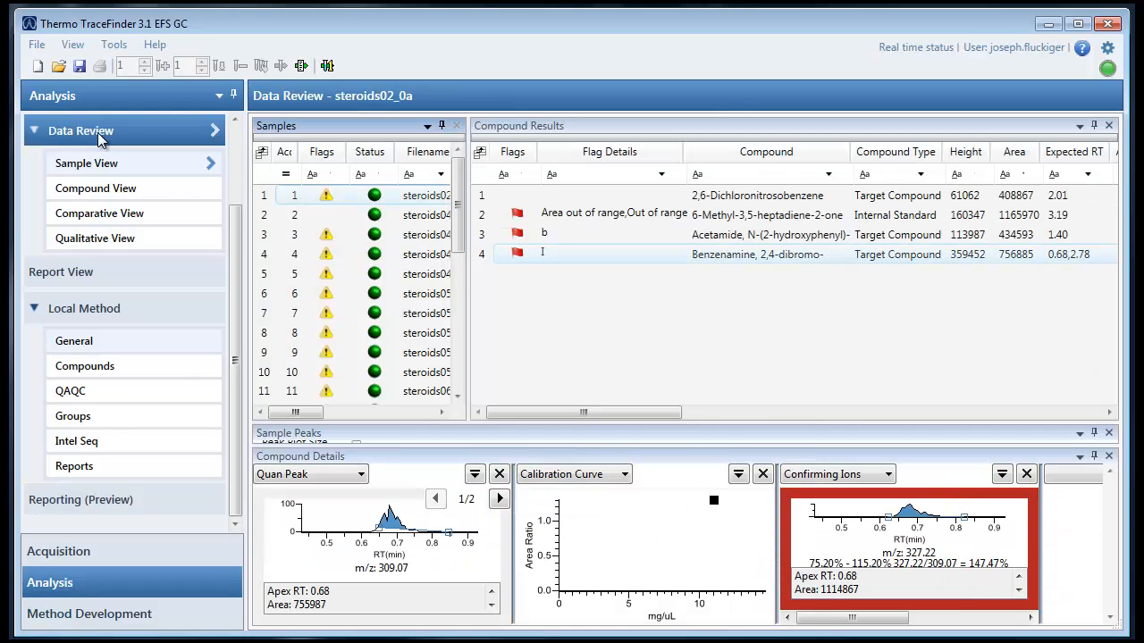
Check the Reporting Queue in the real time status, and return to the full Reporting (Preview) page
scroll(238, 165, up, 3)
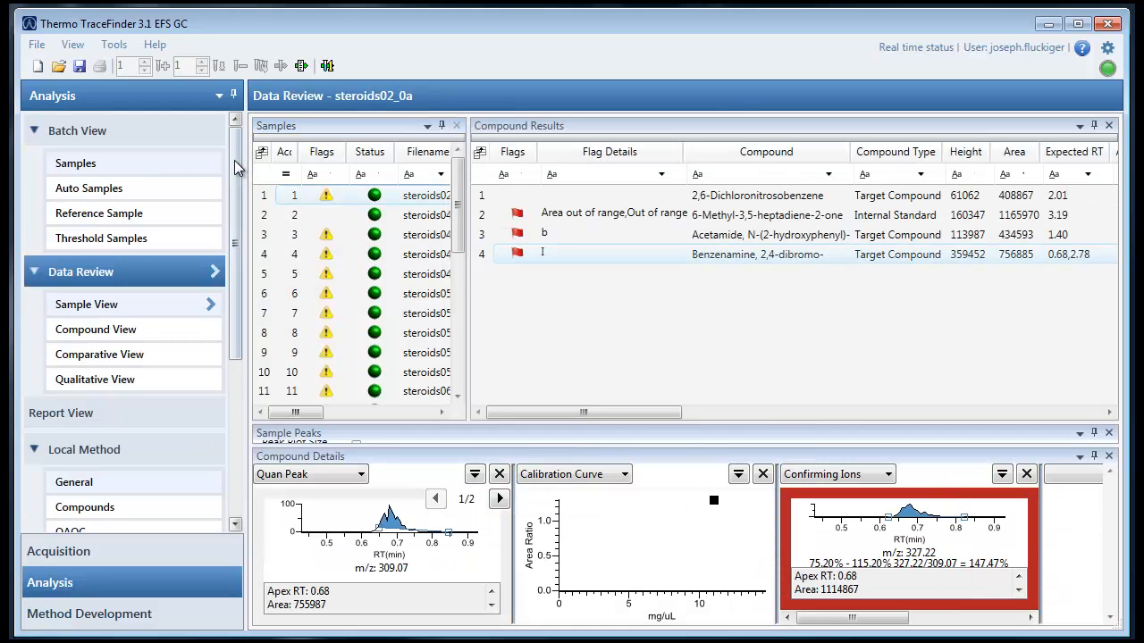
click(921, 47)
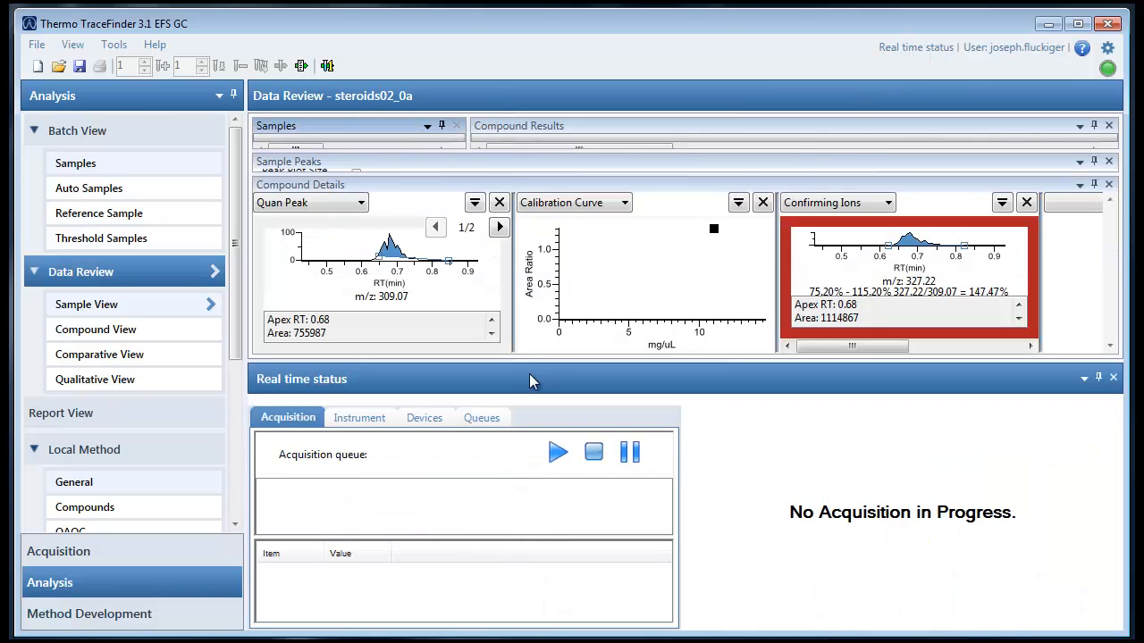
click(481, 419)
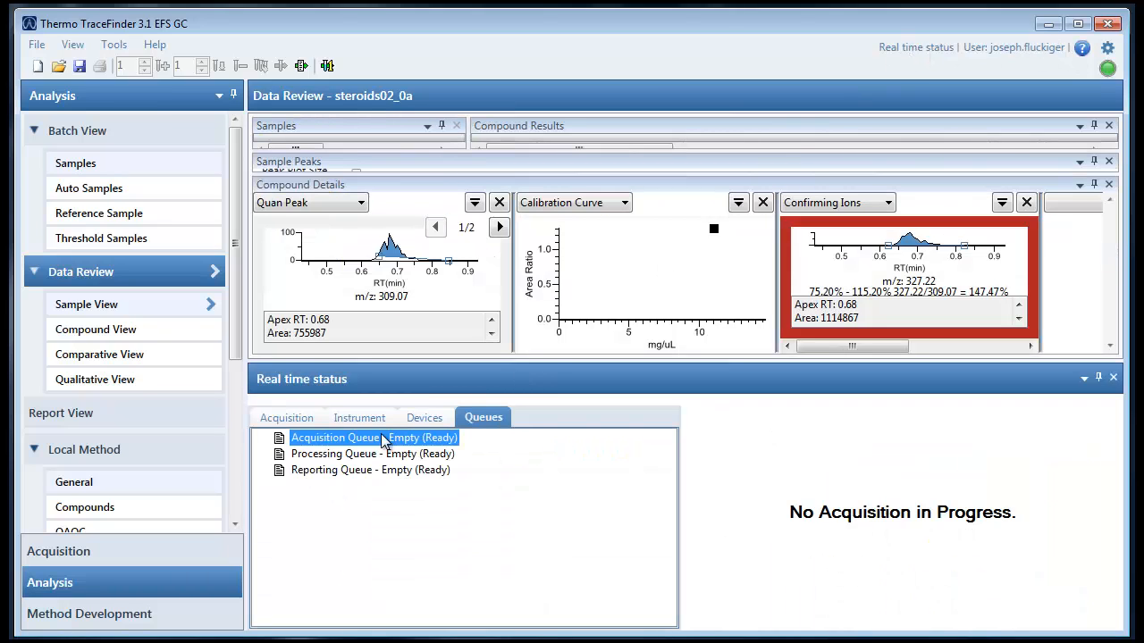
click(298, 471)
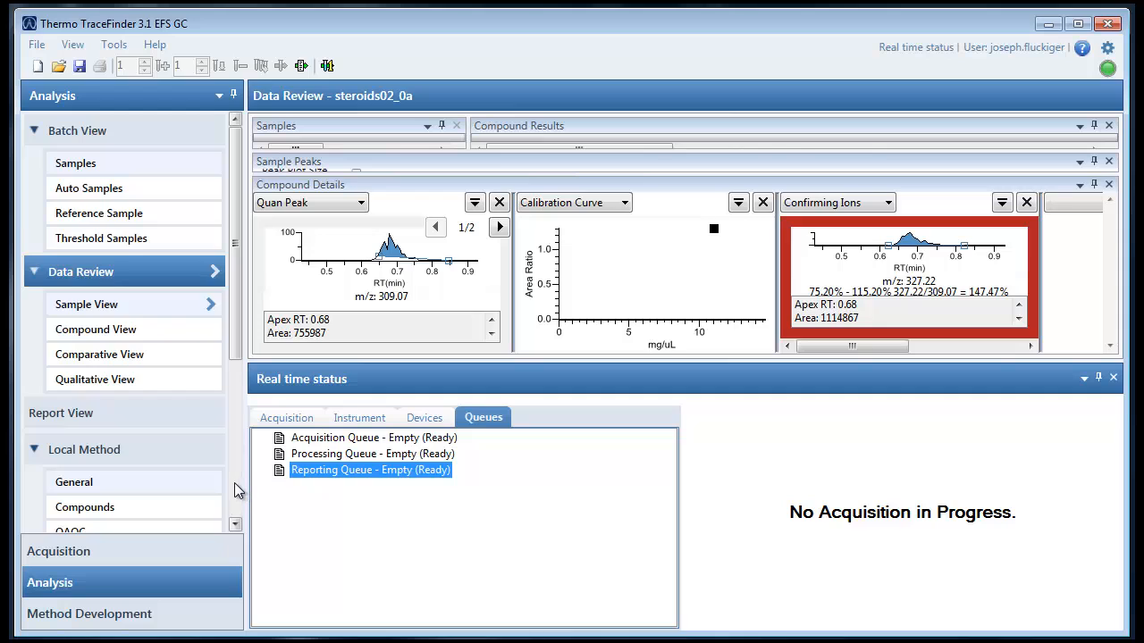
scroll(225, 490, down, 3)
click(151, 496)
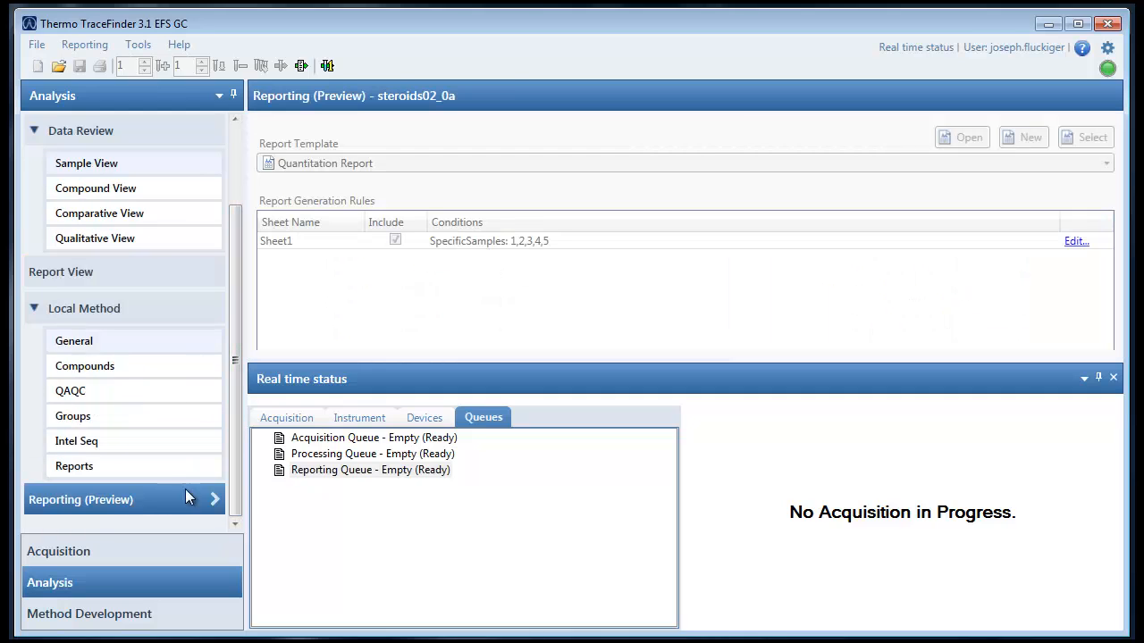
click(1112, 377)
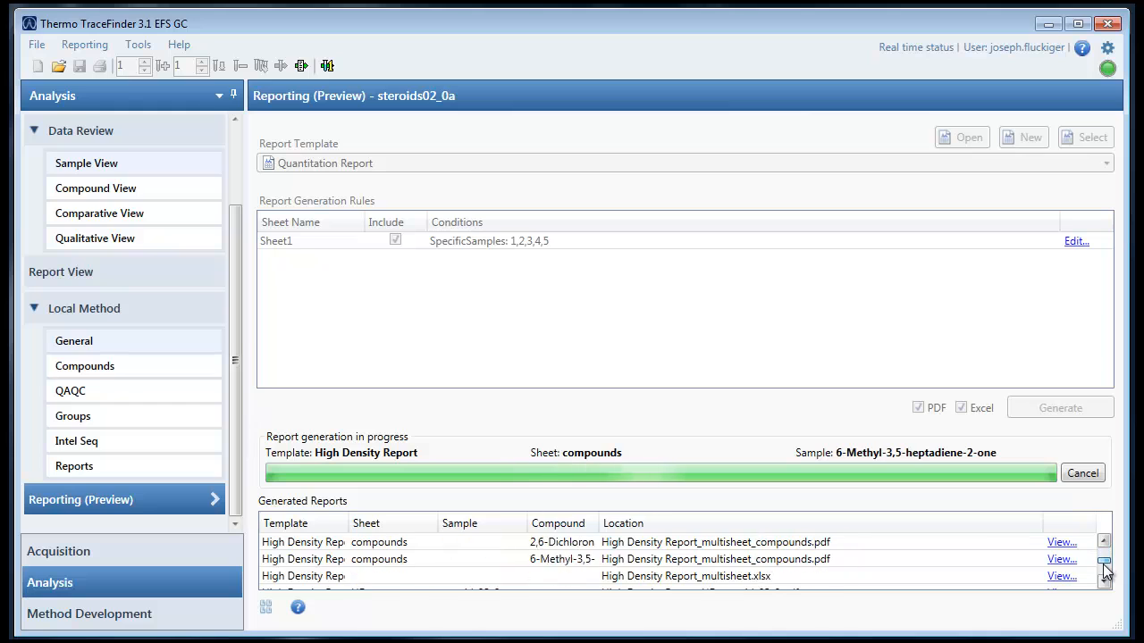
Look through the generated reports of the submitted batch, from All In One Quantitation Report through Quan Peak Test and Method Report to Roys
mouse_move(1105, 564)
mouse_down()
mouse_move(1103, 547)
mouse_move(1103, 561)
mouse_up()
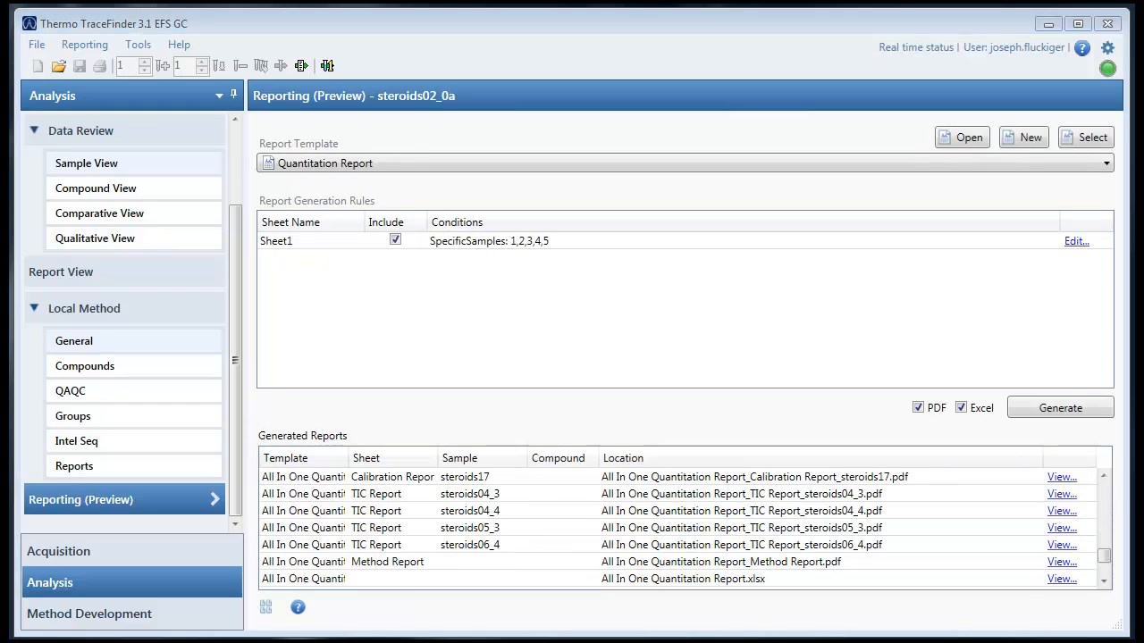
click(1103, 560)
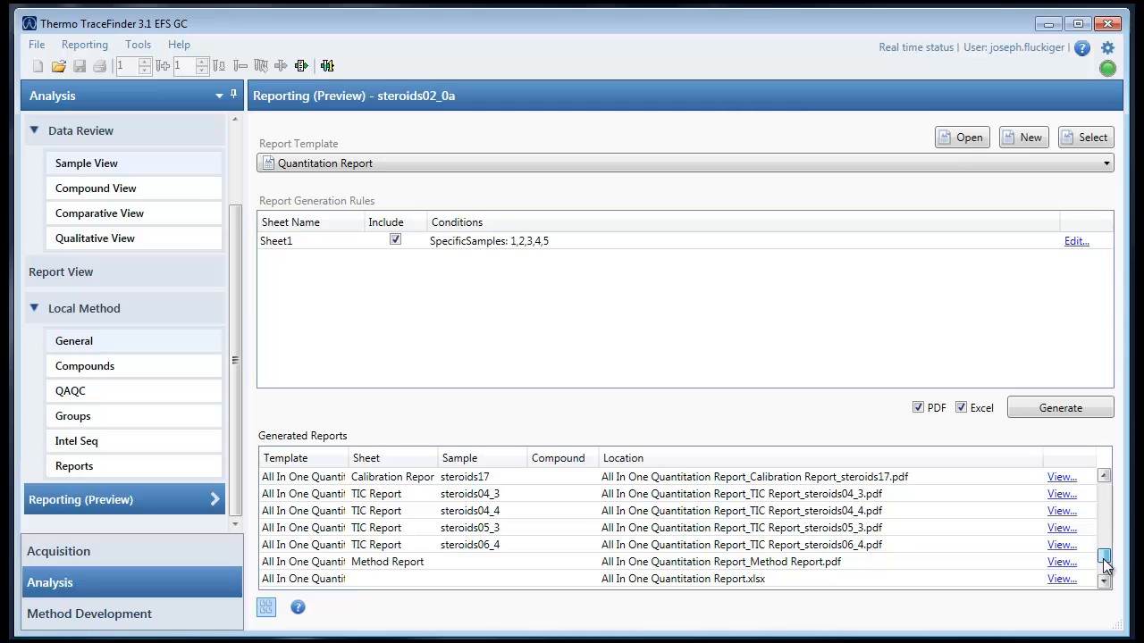
mouse_move(1104, 560)
mouse_down()
mouse_move(1105, 573)
mouse_move(1103, 476)
mouse_move(1104, 575)
mouse_up()
click(722, 547)
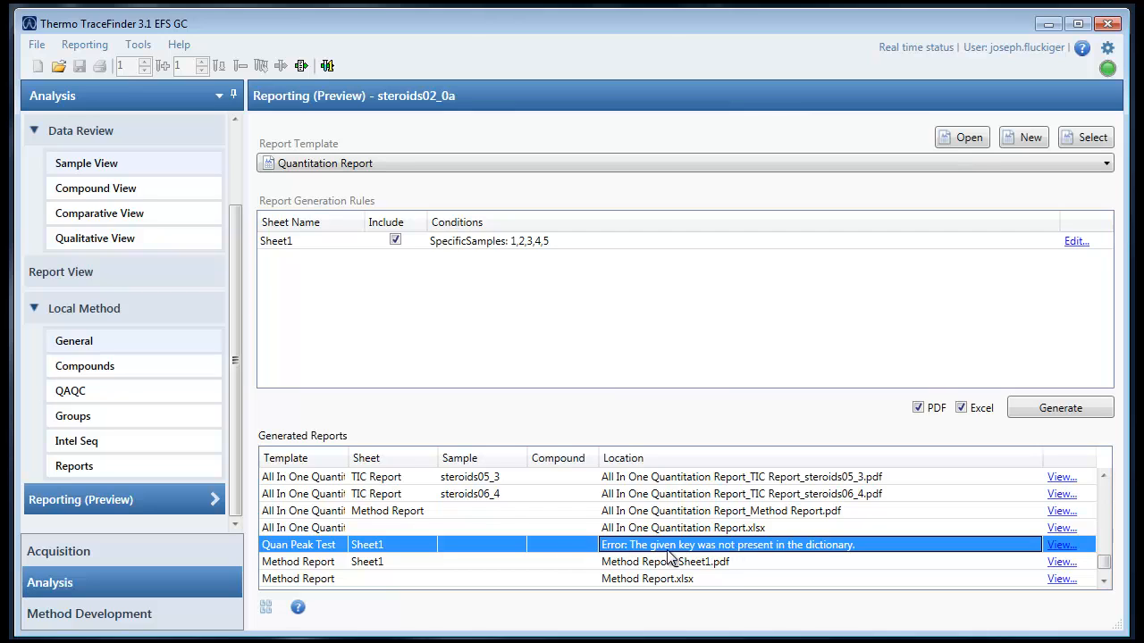
click(717, 531)
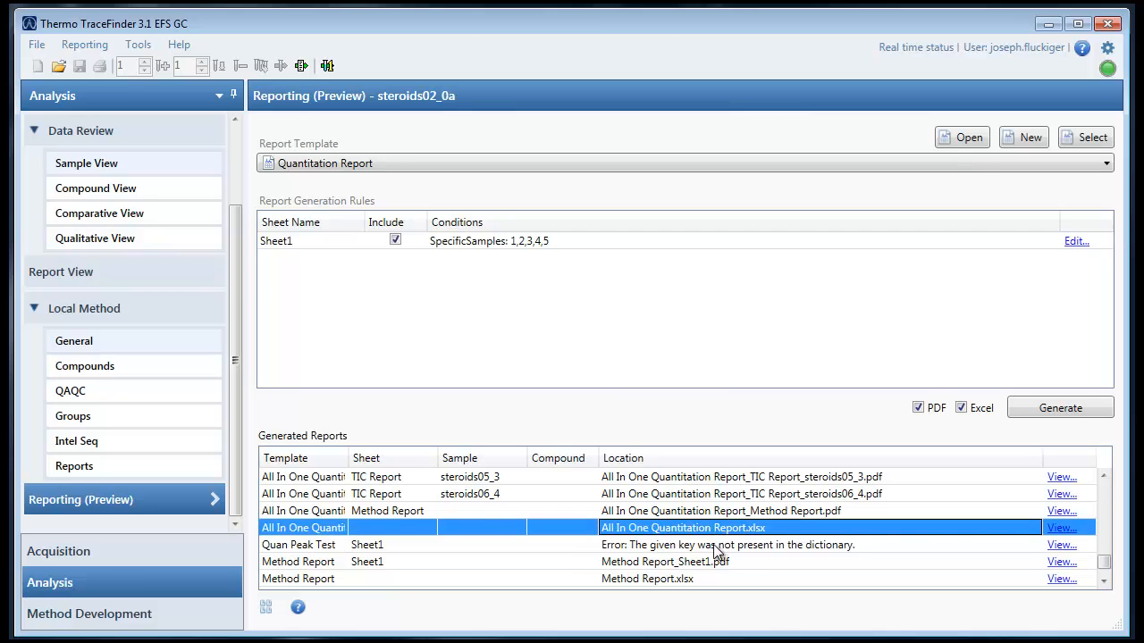
click(720, 547)
click(715, 564)
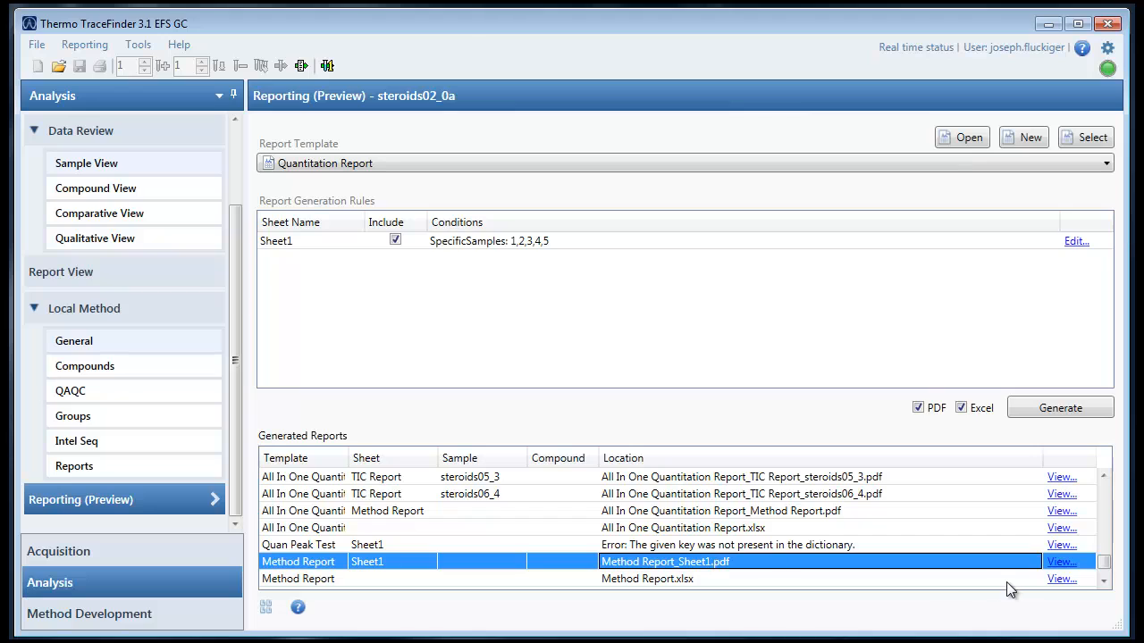
scroll(1105, 572, down, 1)
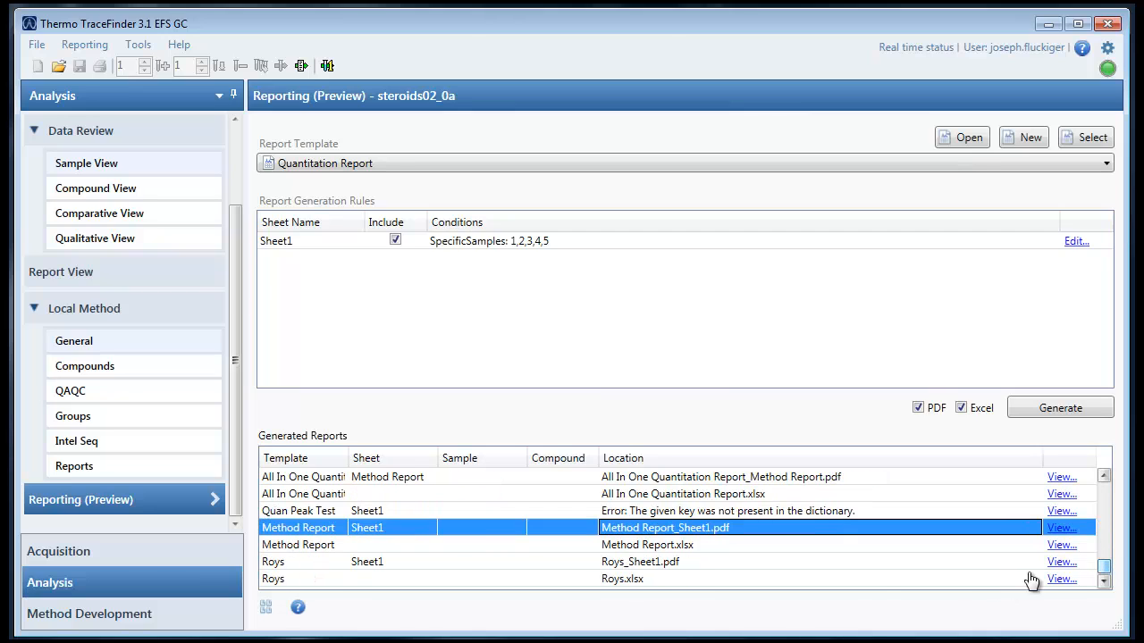
Open the report output folder, view Quantitation Report_Sheet1_steroids04_5.pdf from it, and close both the report and the folder
click(824, 579)
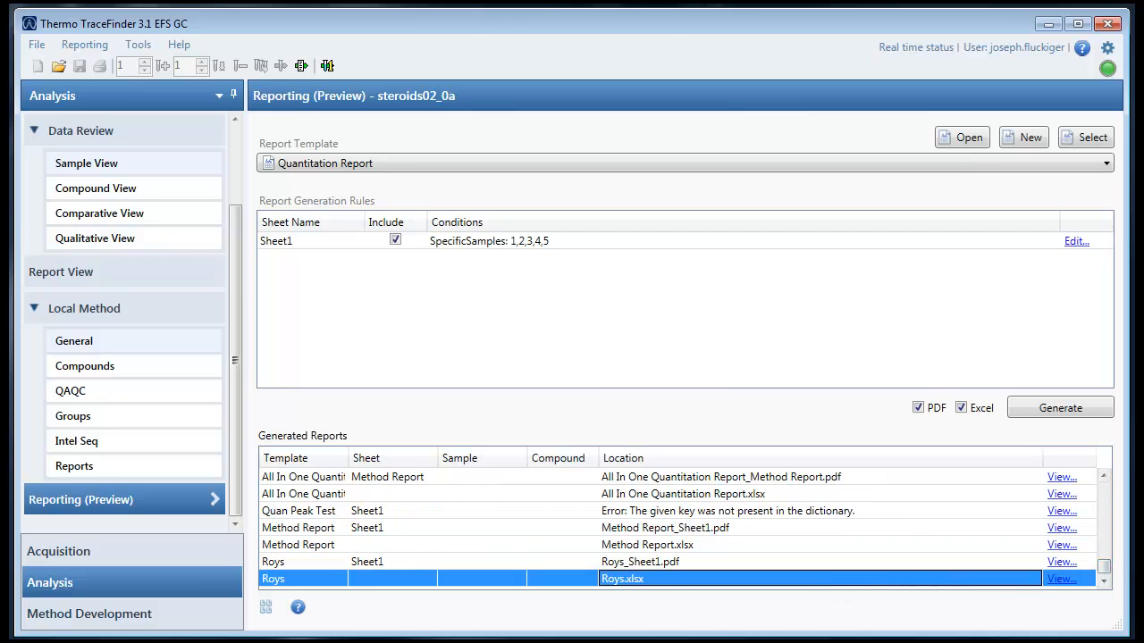
click(266, 610)
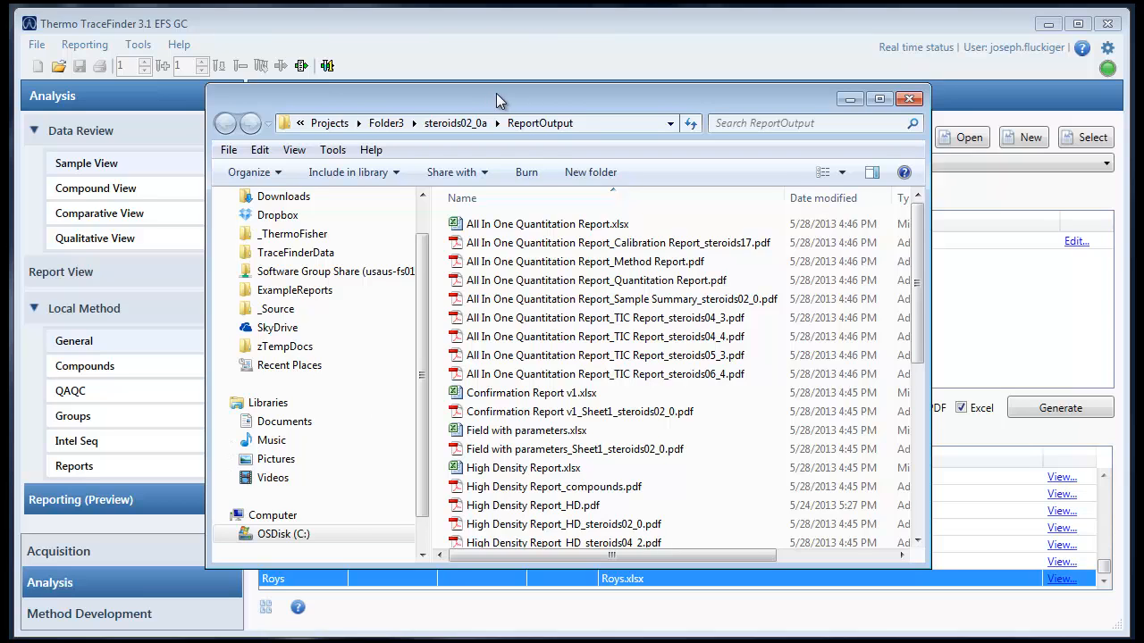
drag(496, 93, 559, 65)
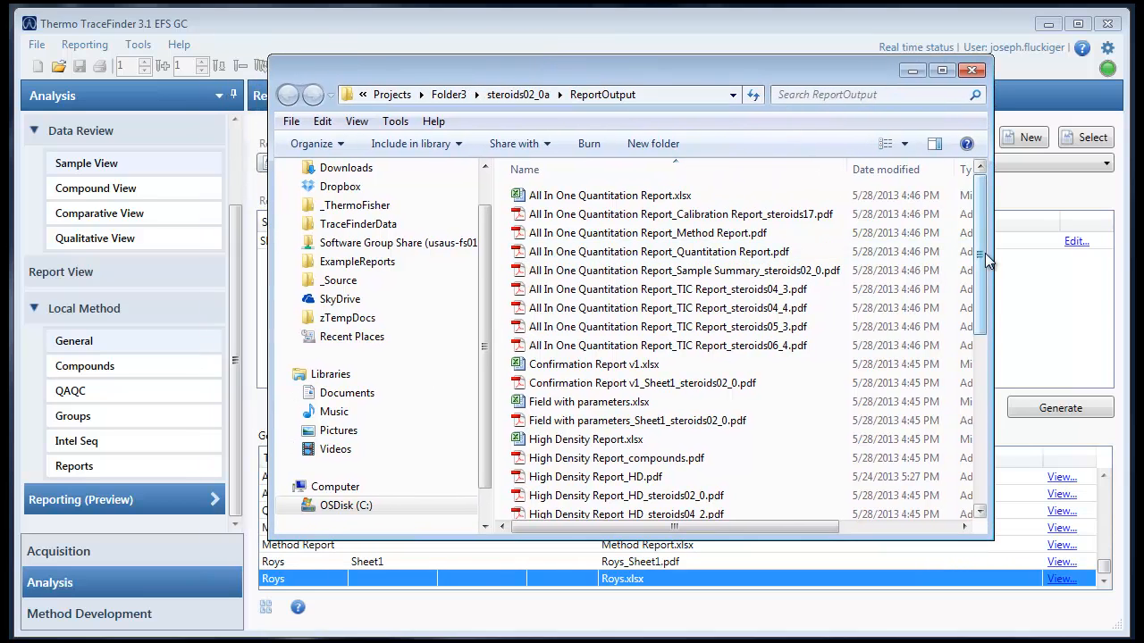
drag(983, 257, 987, 454)
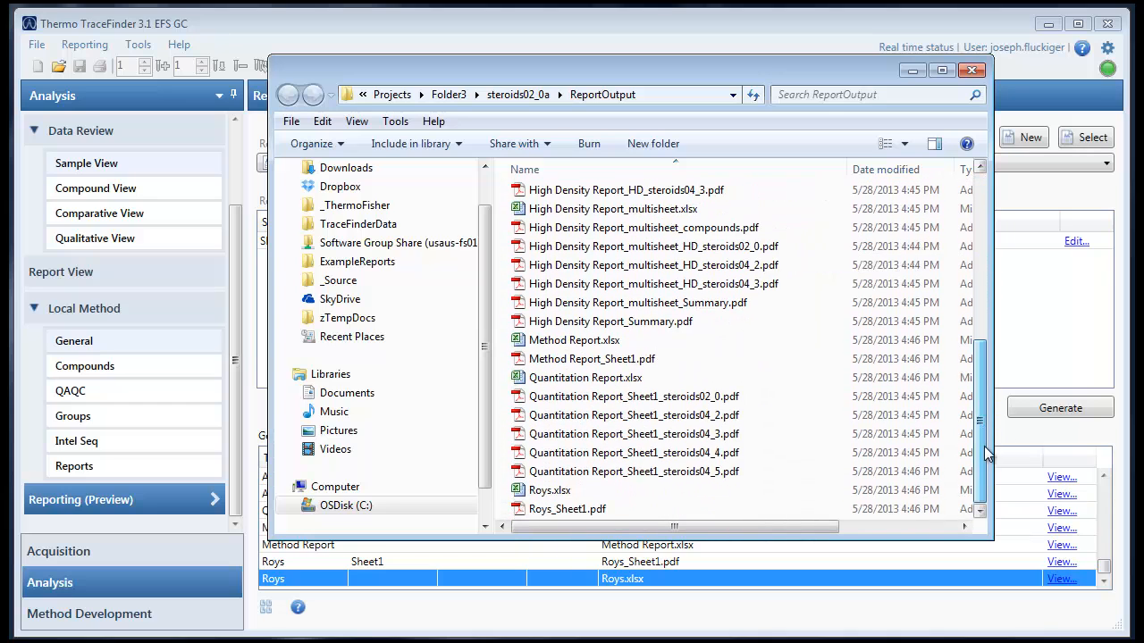
click(576, 472)
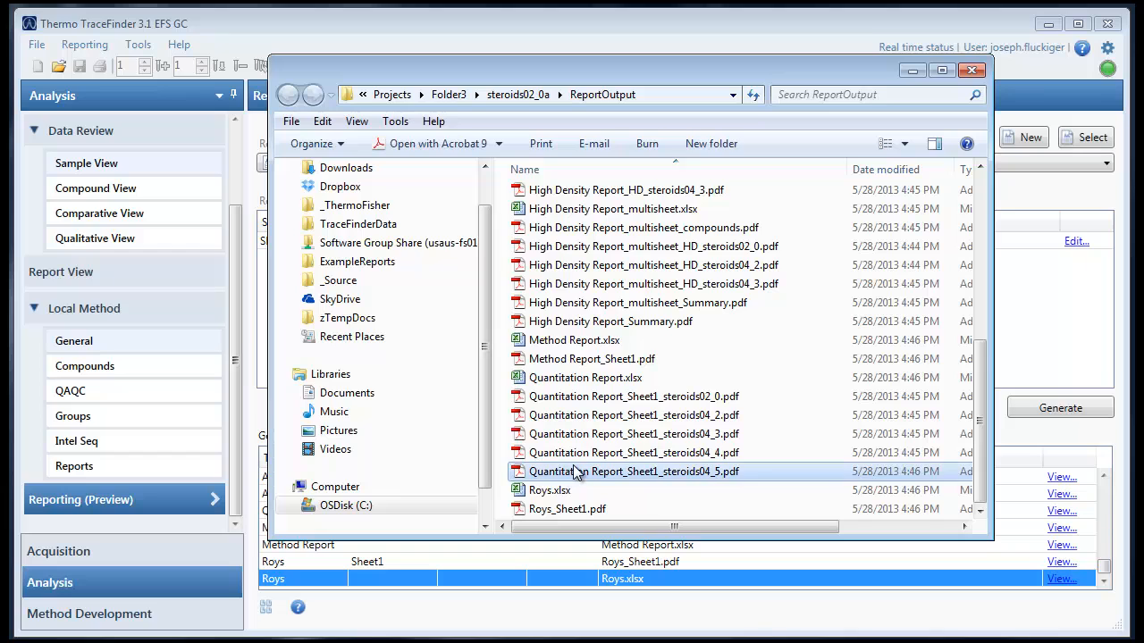
double_click(576, 472)
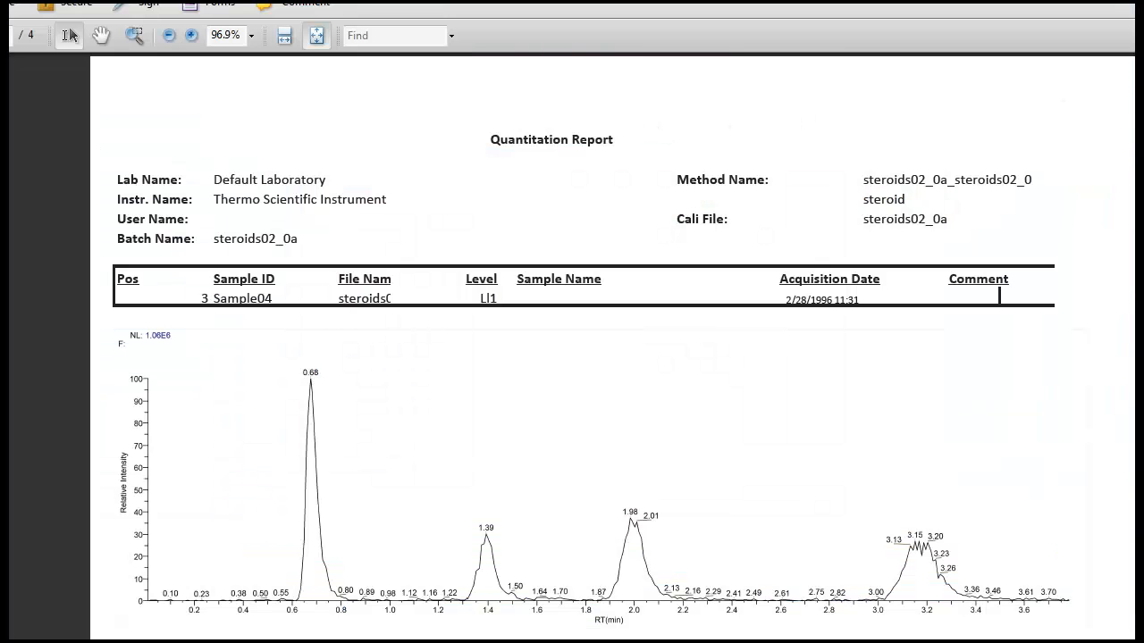
key(alt+F4)
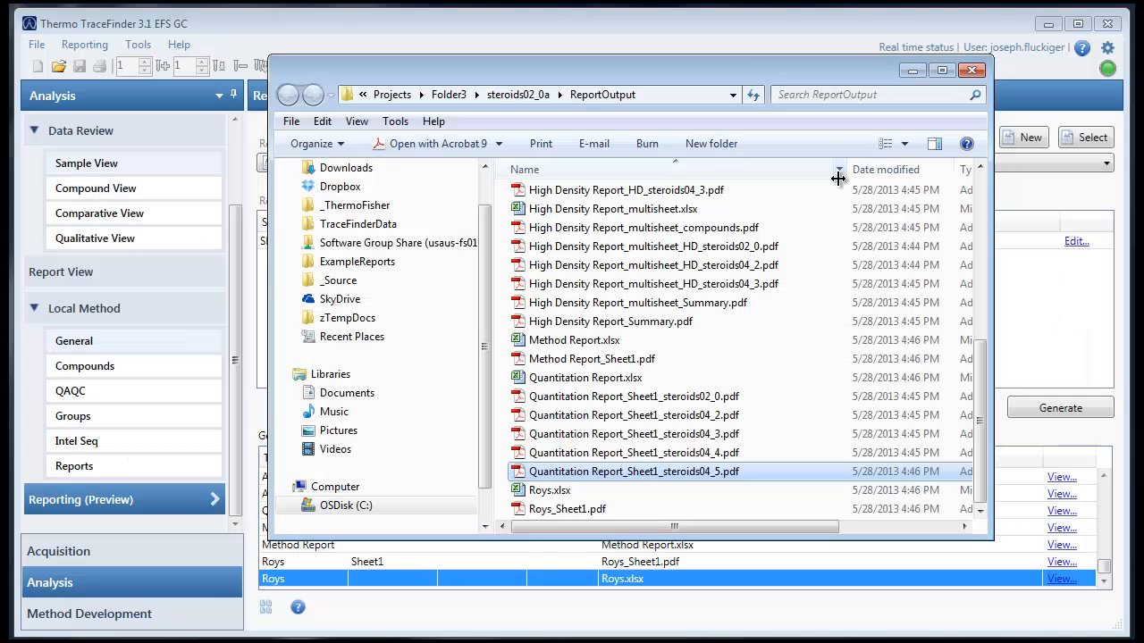
click(976, 71)
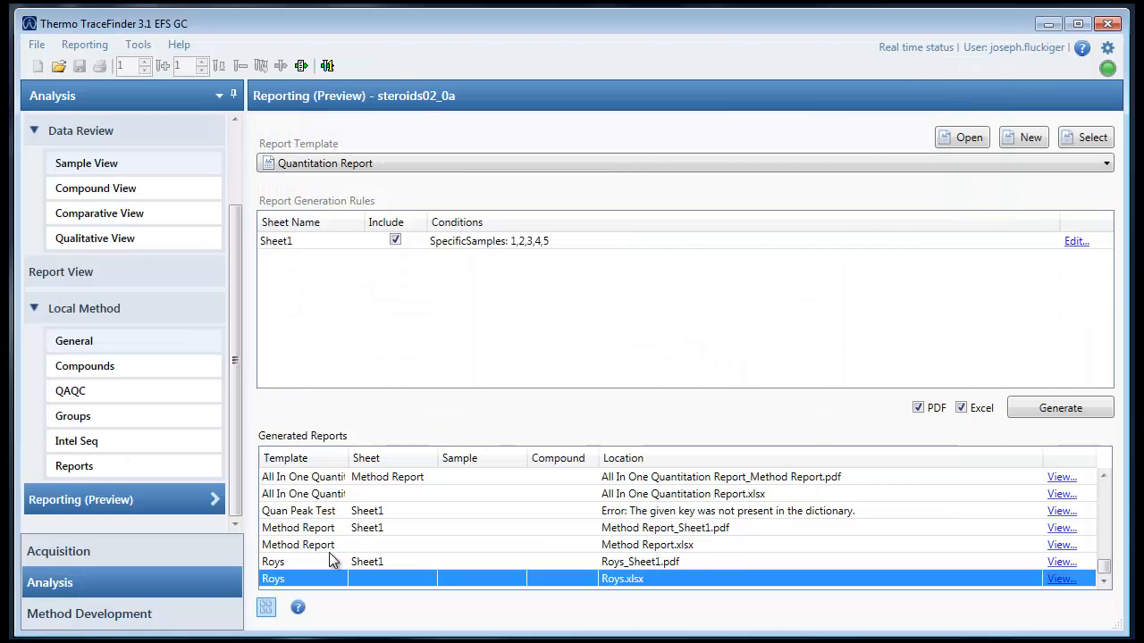
View the online help page on Report Generation and return to TraceFinder
click(299, 609)
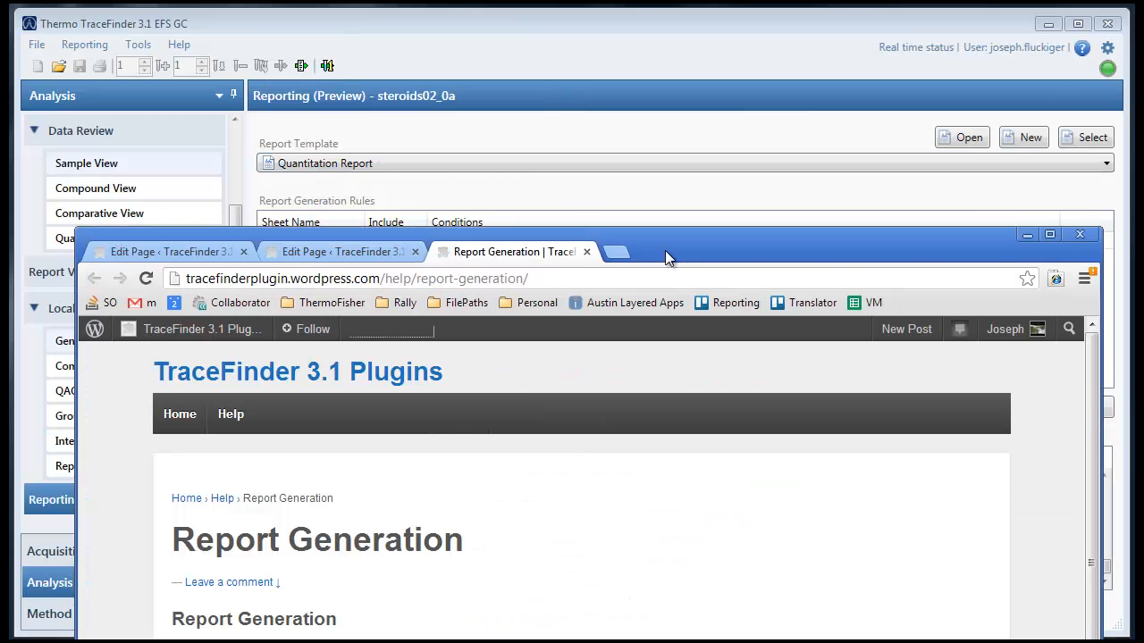
drag(667, 256, 663, 33)
scroll(549, 433, down, 3)
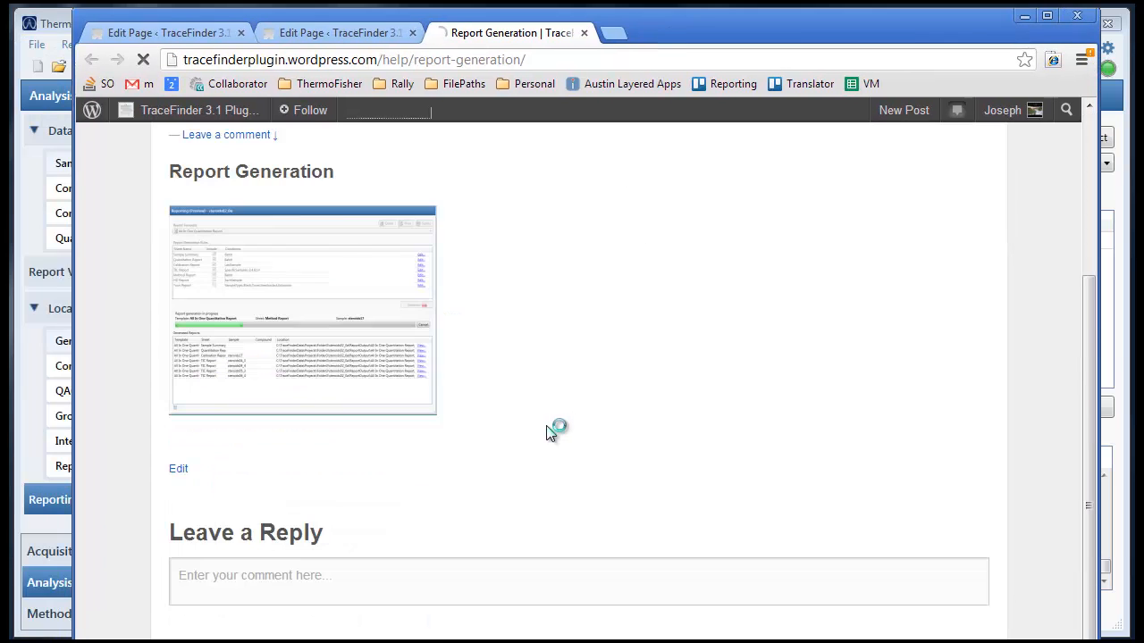
scroll(549, 434, up, 3)
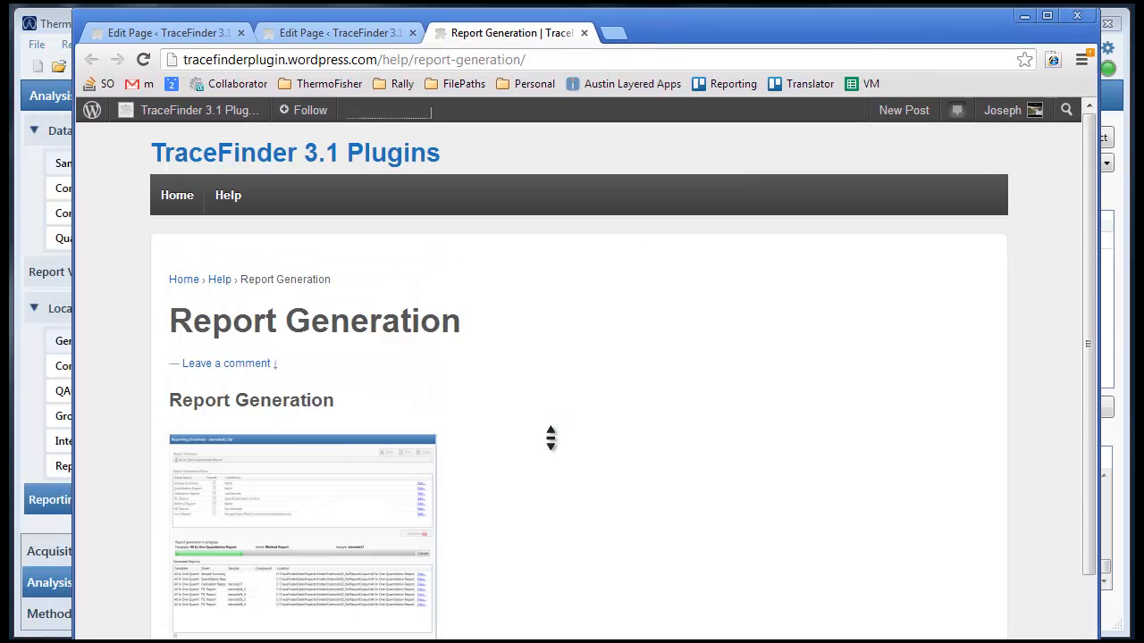
click(1025, 17)
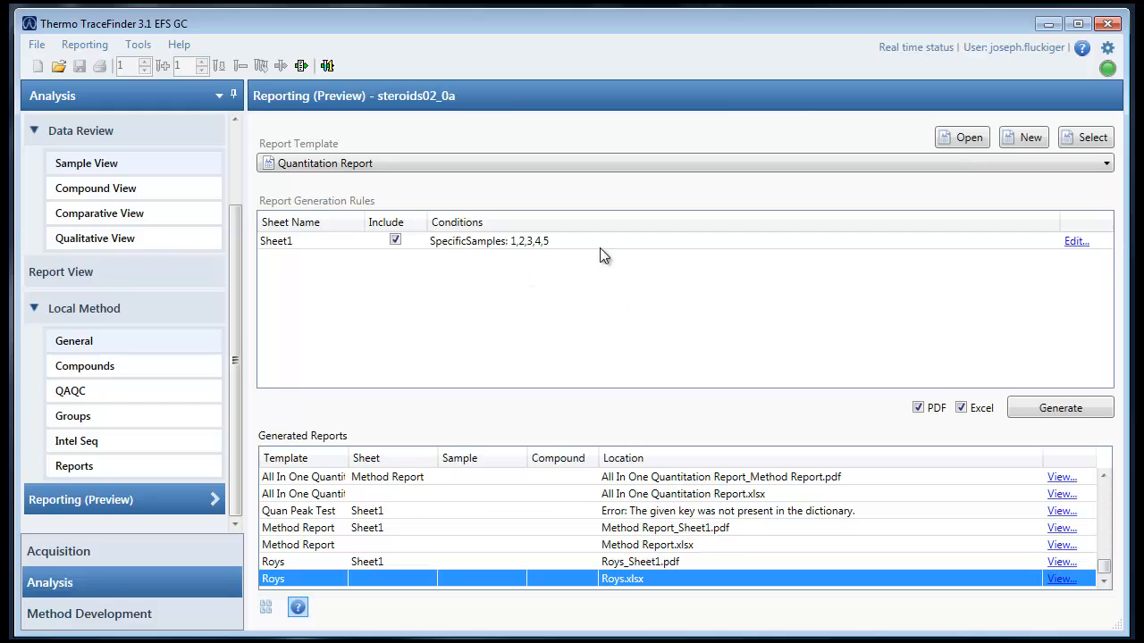
Open the help page on report generation conditions from Sheet1's conditions dialog, and leave the dialog without changes
click(1073, 245)
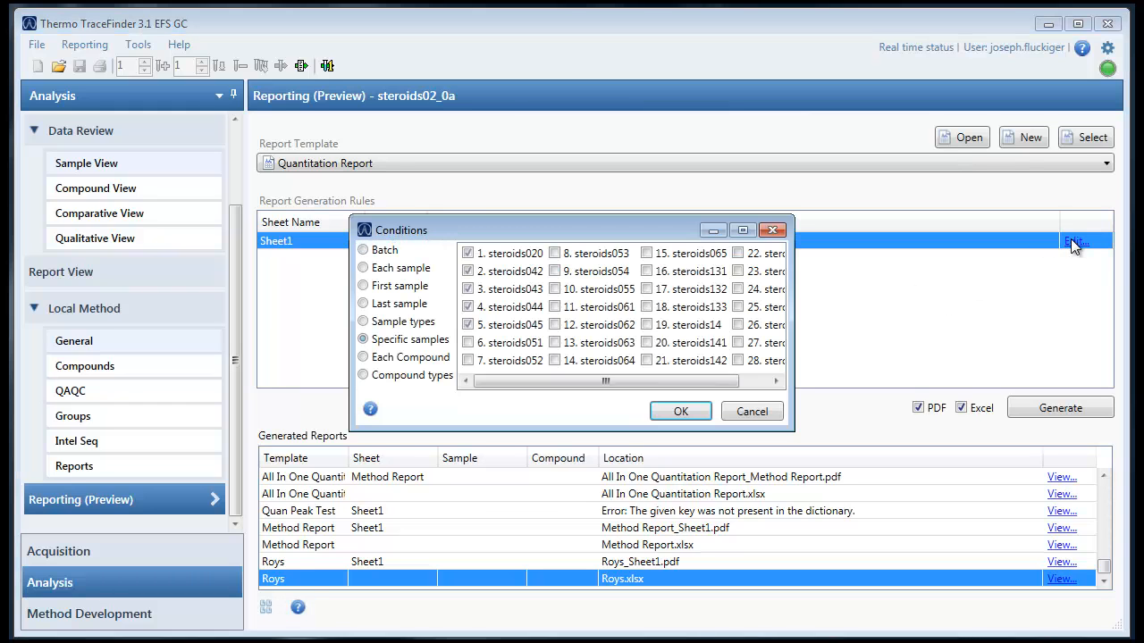
click(370, 410)
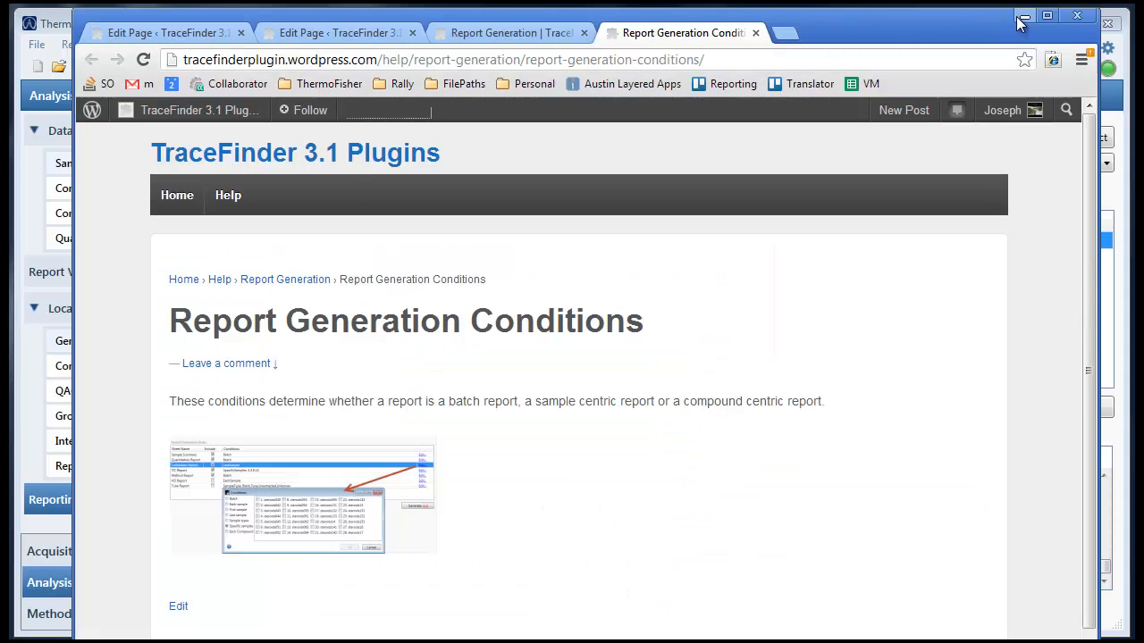
click(1023, 18)
click(762, 406)
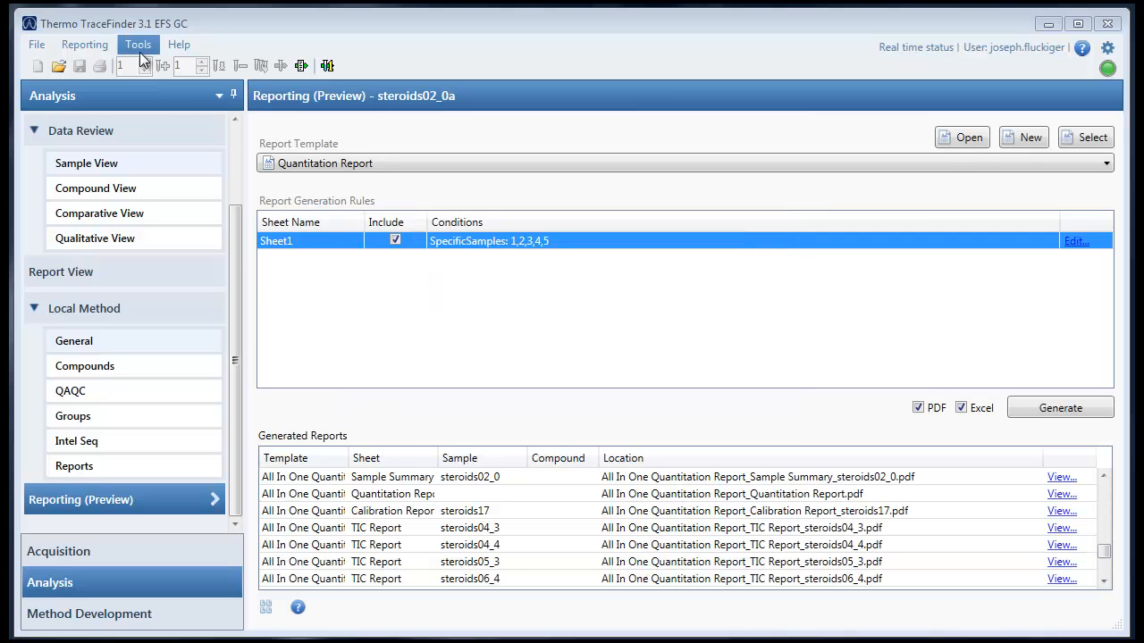
Open the plugin administration page in the TraceFinder Administrator Console
click(141, 55)
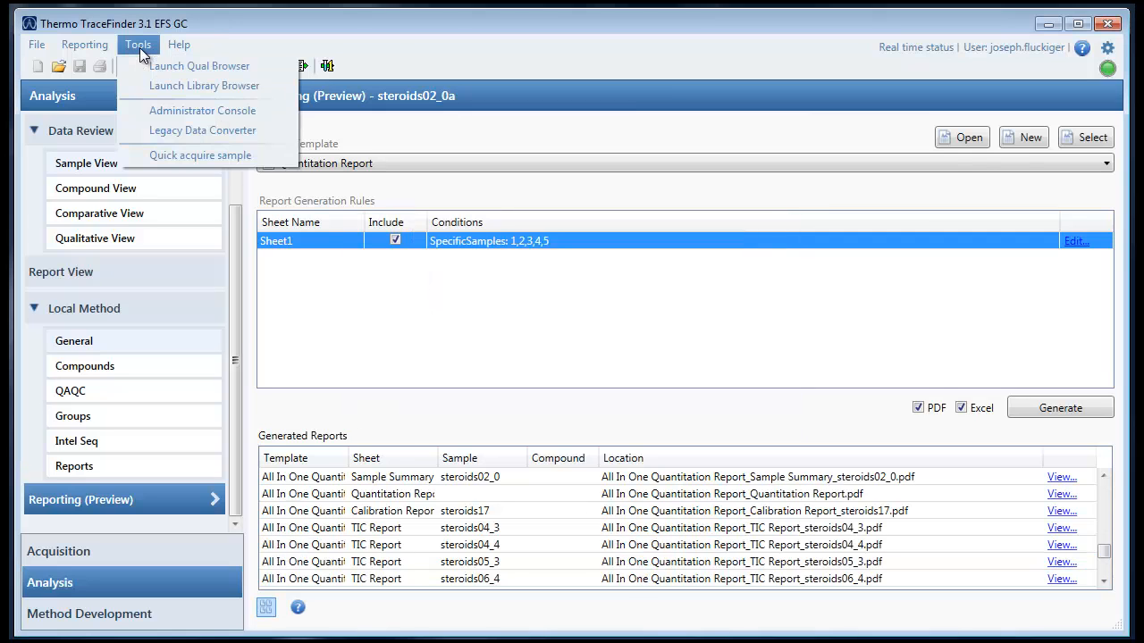
click(259, 112)
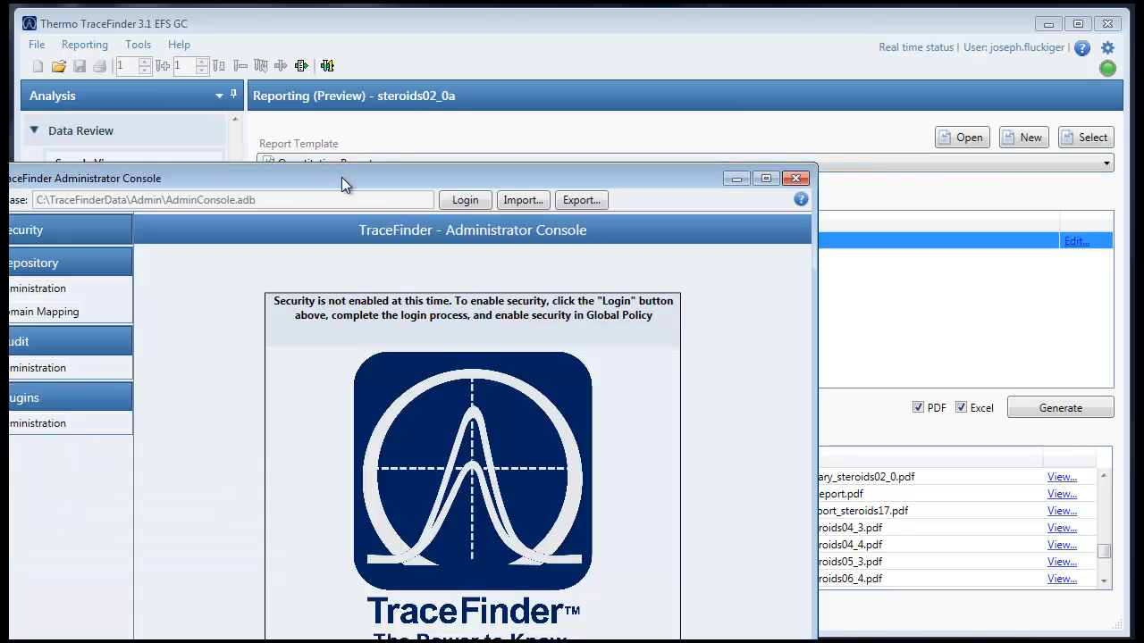
drag(341, 177, 535, 44)
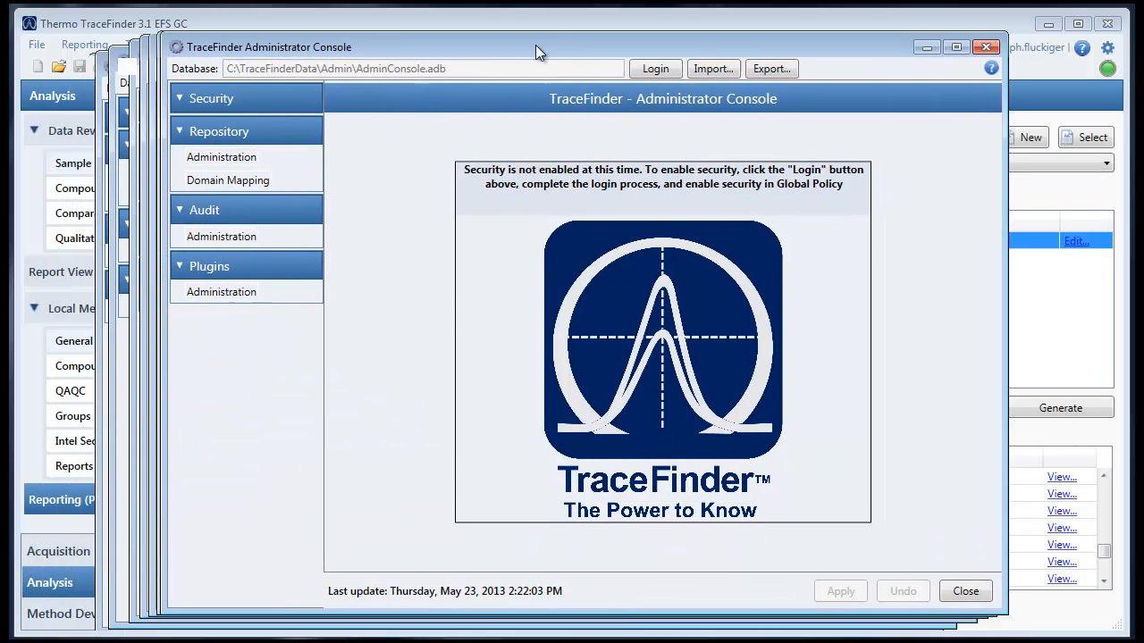
click(234, 292)
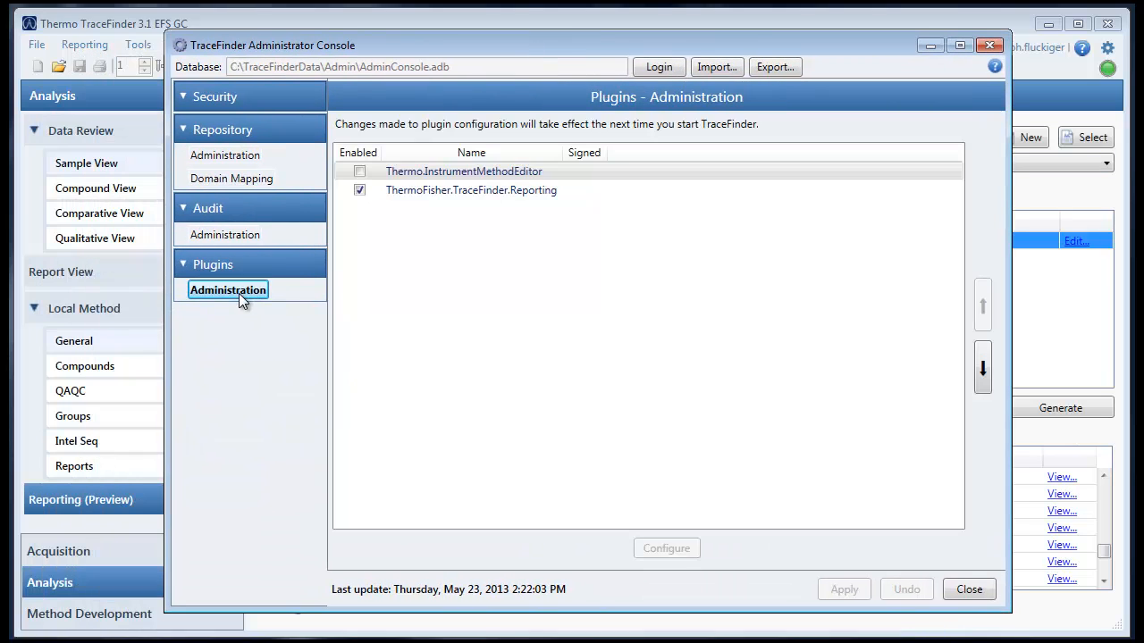
Review the ThermoFisher.TraceFinder.Reporting plugin's choice between Legacy Reporting and Plugin Reporting (Preview), and close the console without saving
click(497, 189)
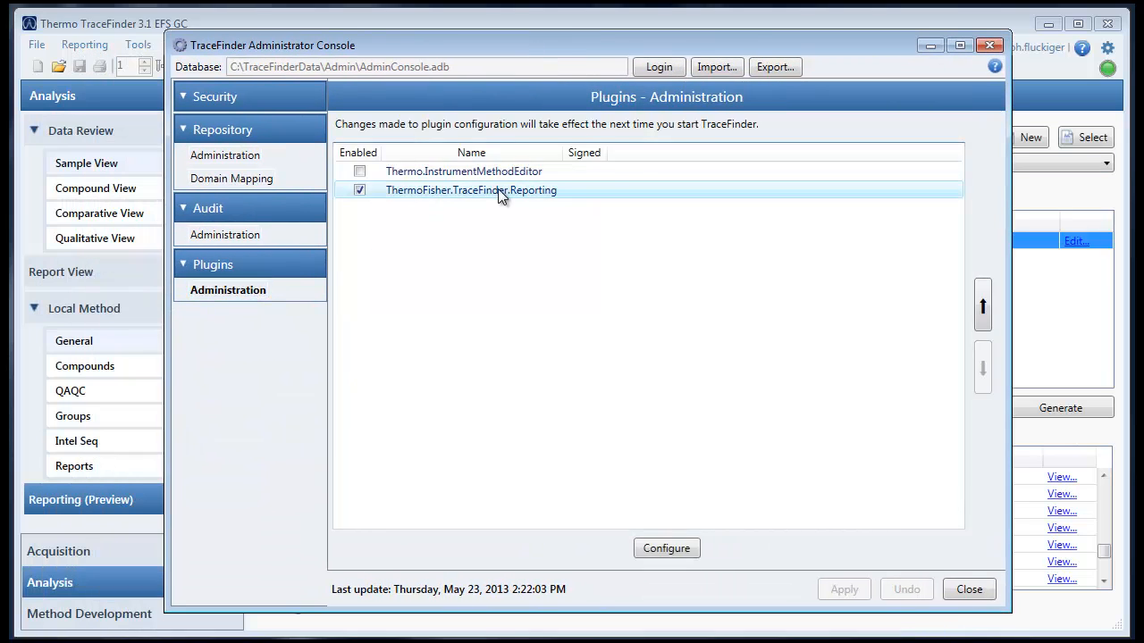
click(657, 549)
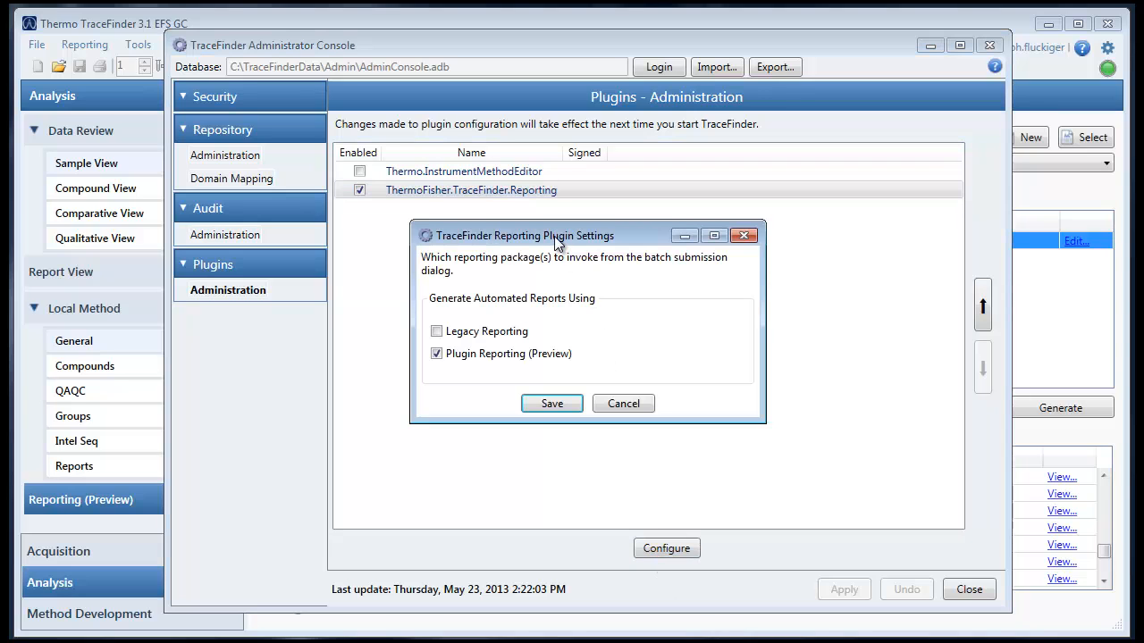
drag(554, 236, 586, 268)
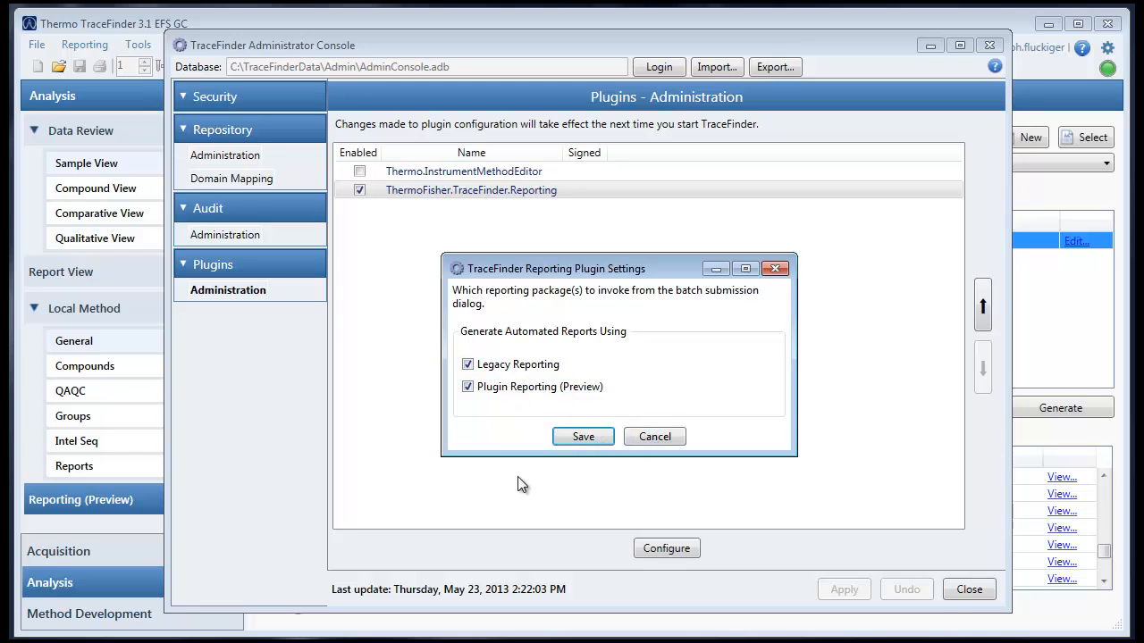
click(649, 437)
click(992, 43)
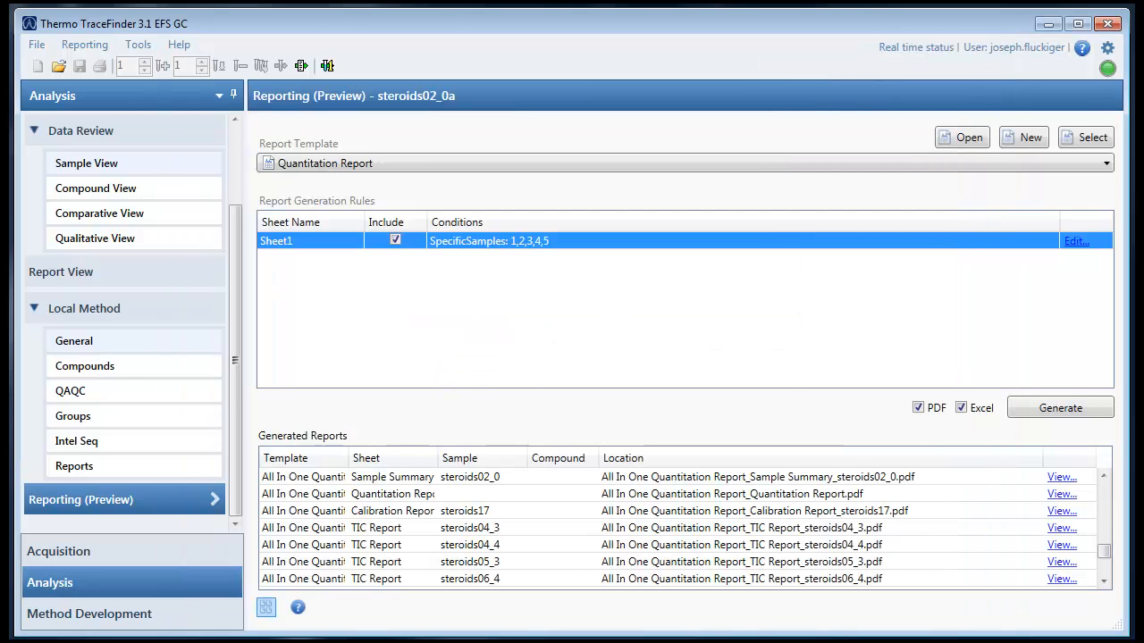
Compare the Reports and ReportOutput folders inside the steroids02_0a batch folder, and return to TraceFinder
click(267, 609)
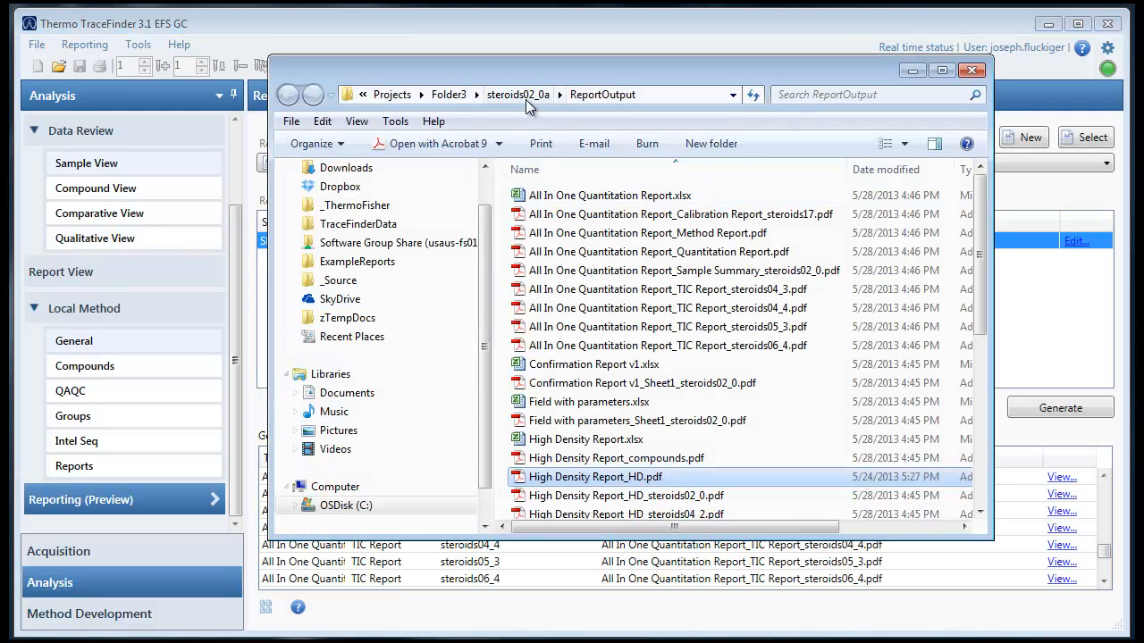
click(523, 95)
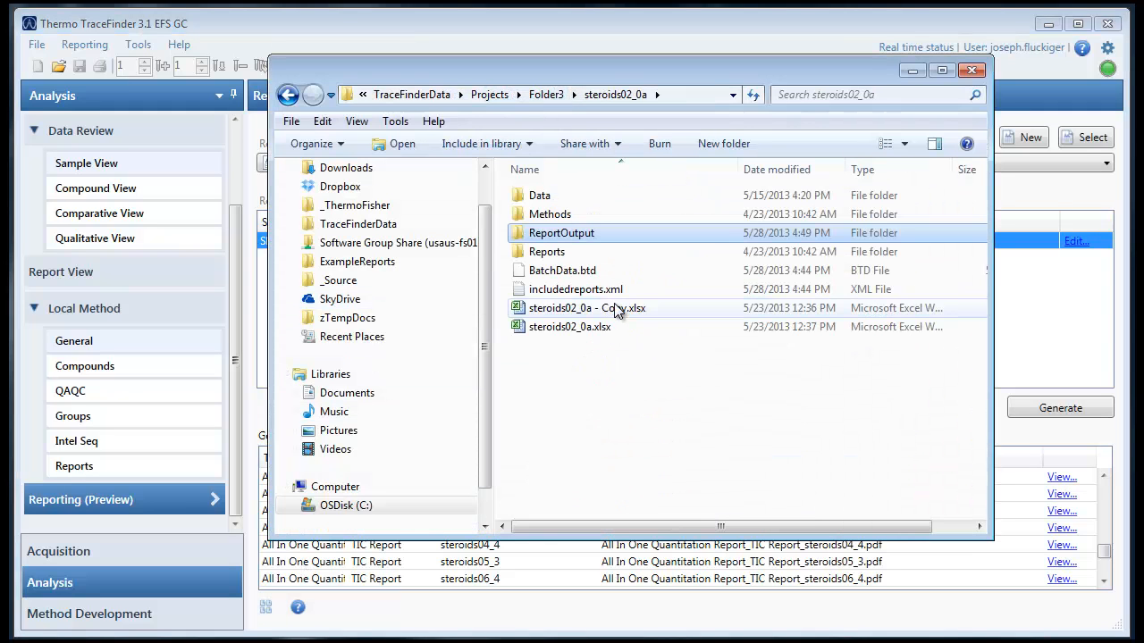
double_click(563, 253)
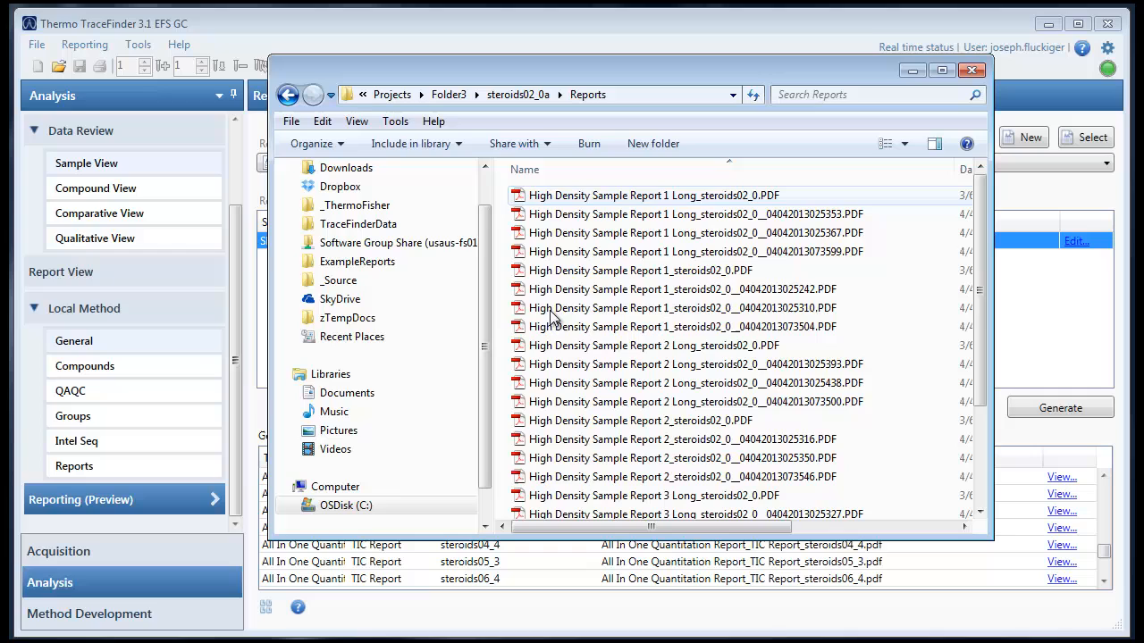
click(523, 95)
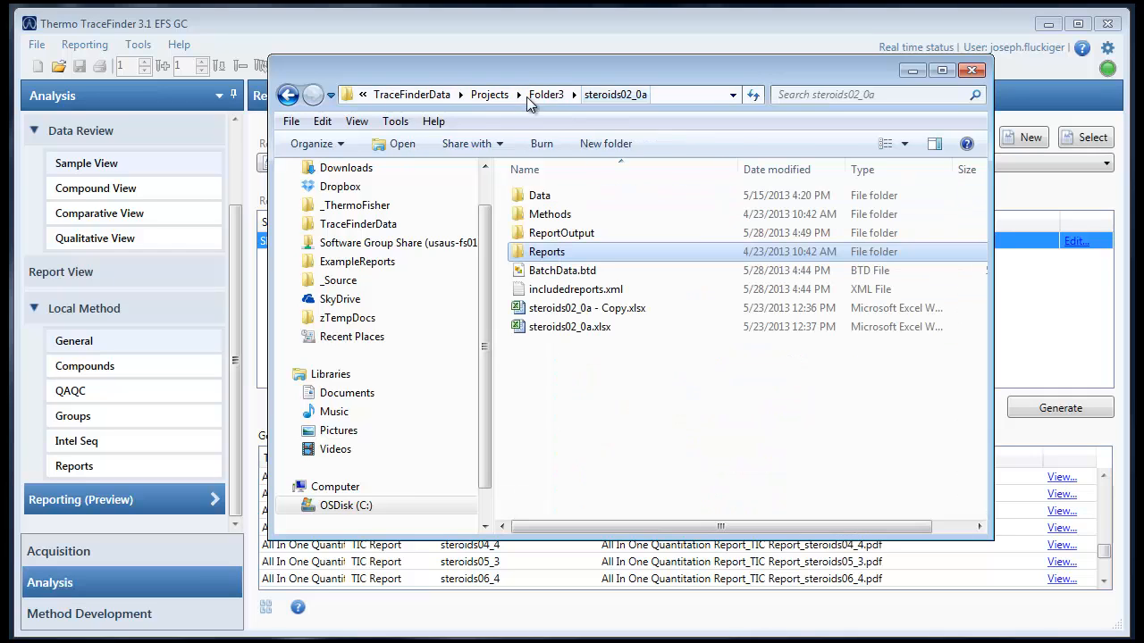
click(565, 235)
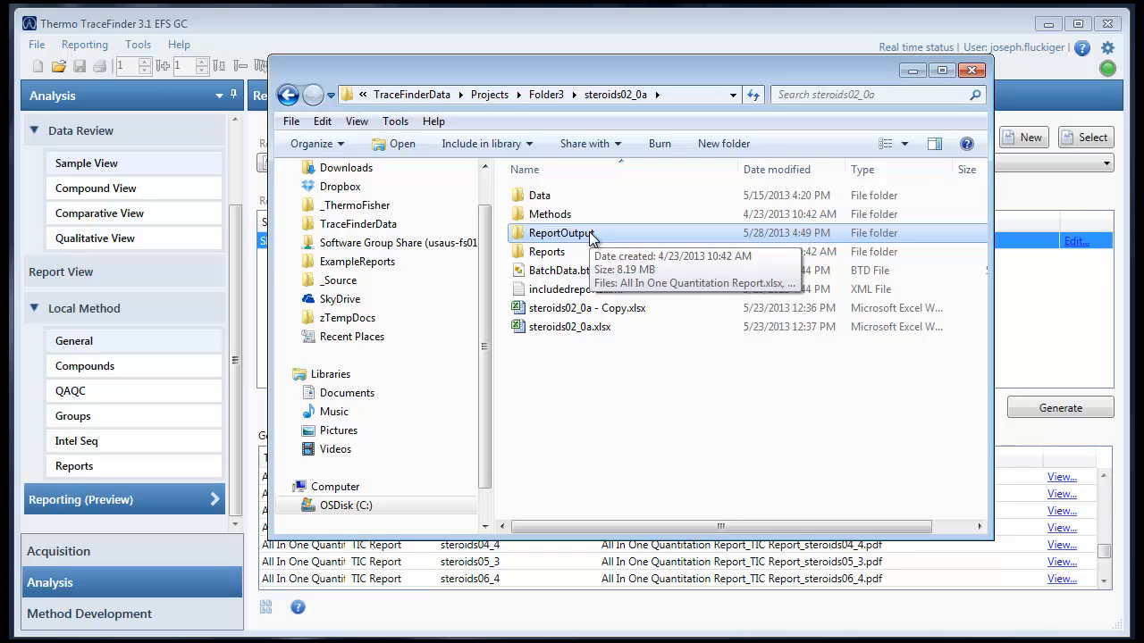
key(alt+Tab)
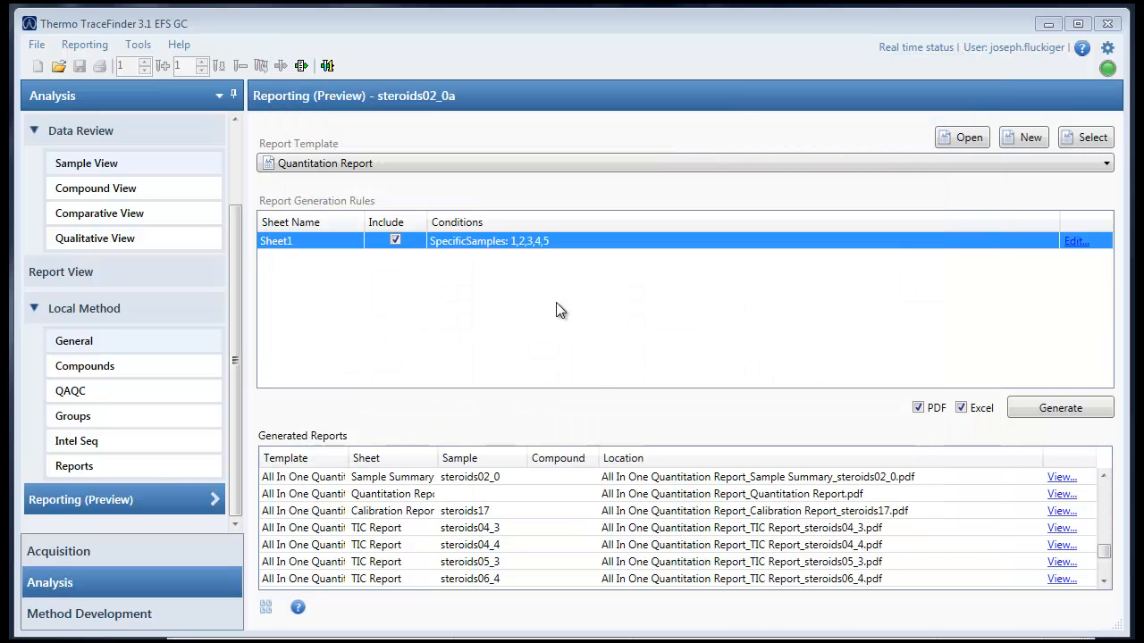
Open the reporting log, examine its report generation times and errors, and close the log
click(89, 43)
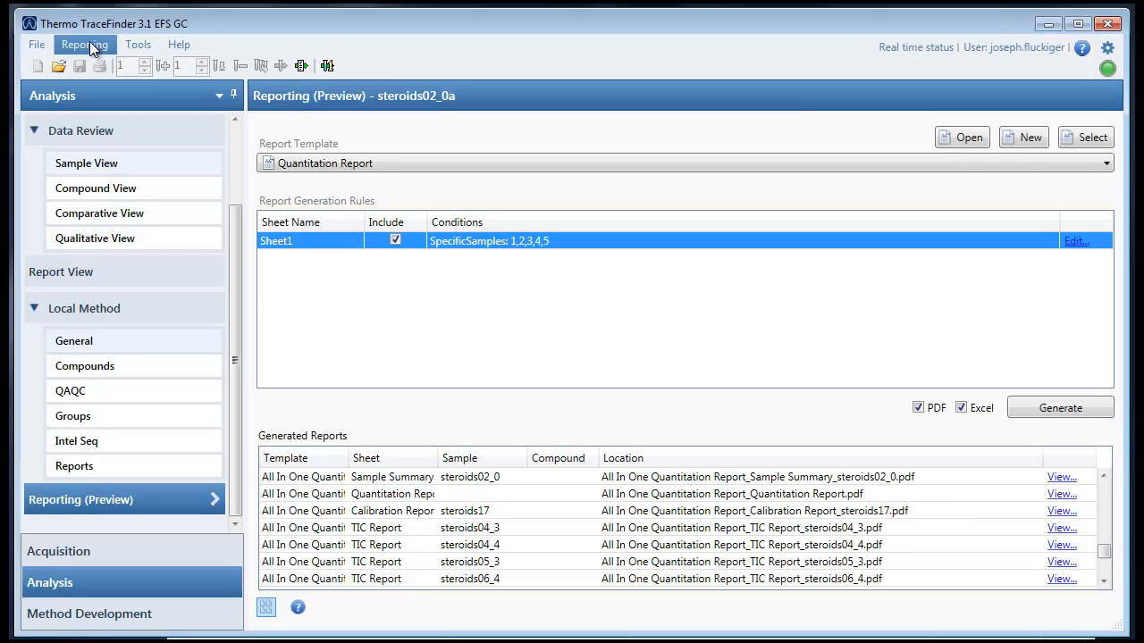
click(89, 43)
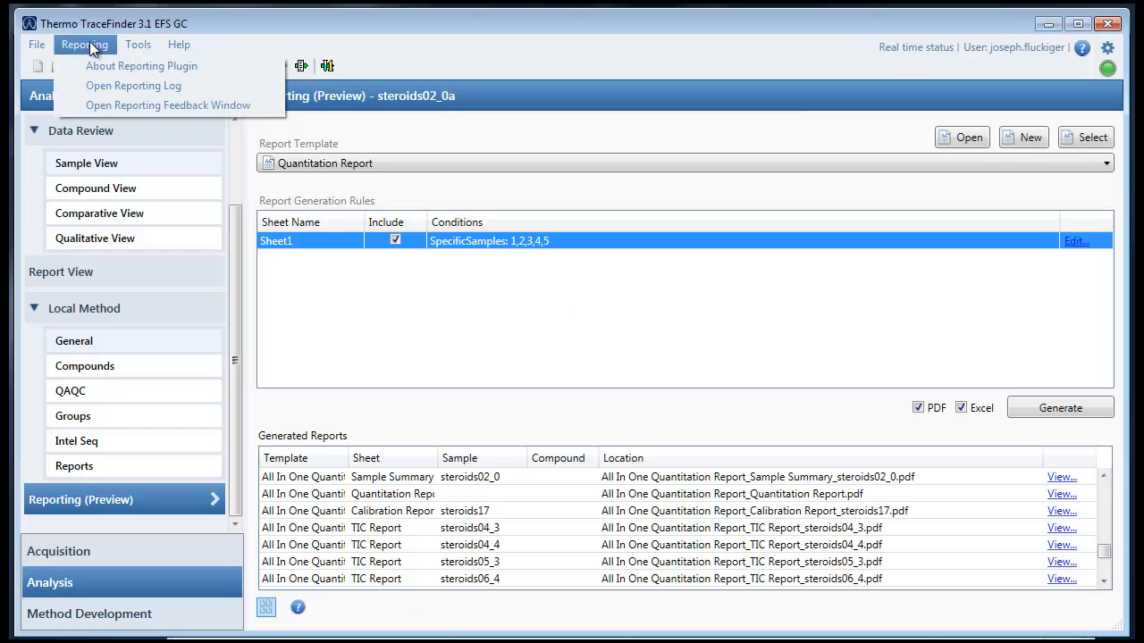
click(157, 89)
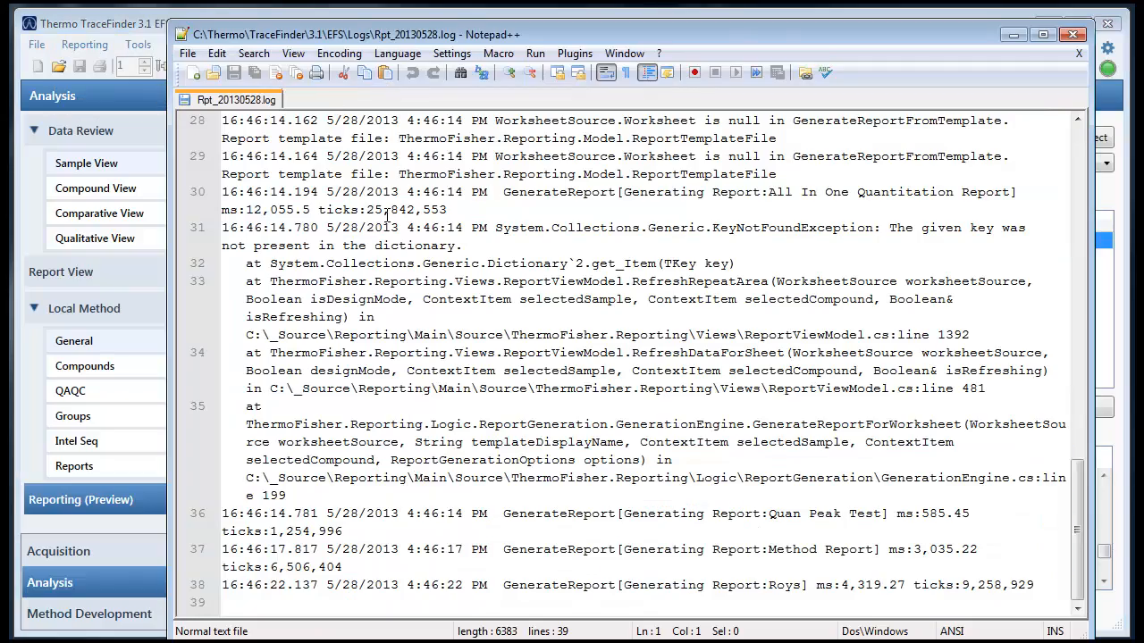
scroll(387, 218, up, 7)
scroll(387, 219, down, 7)
scroll(387, 219, up, 2)
scroll(387, 219, up, 9)
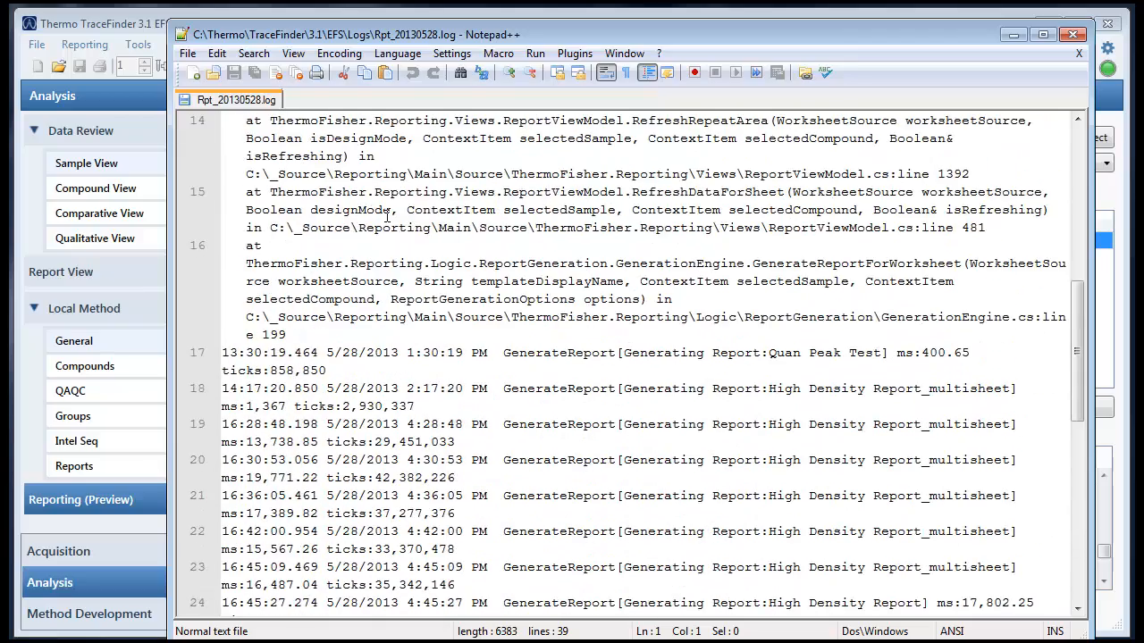
scroll(387, 217, up, 8)
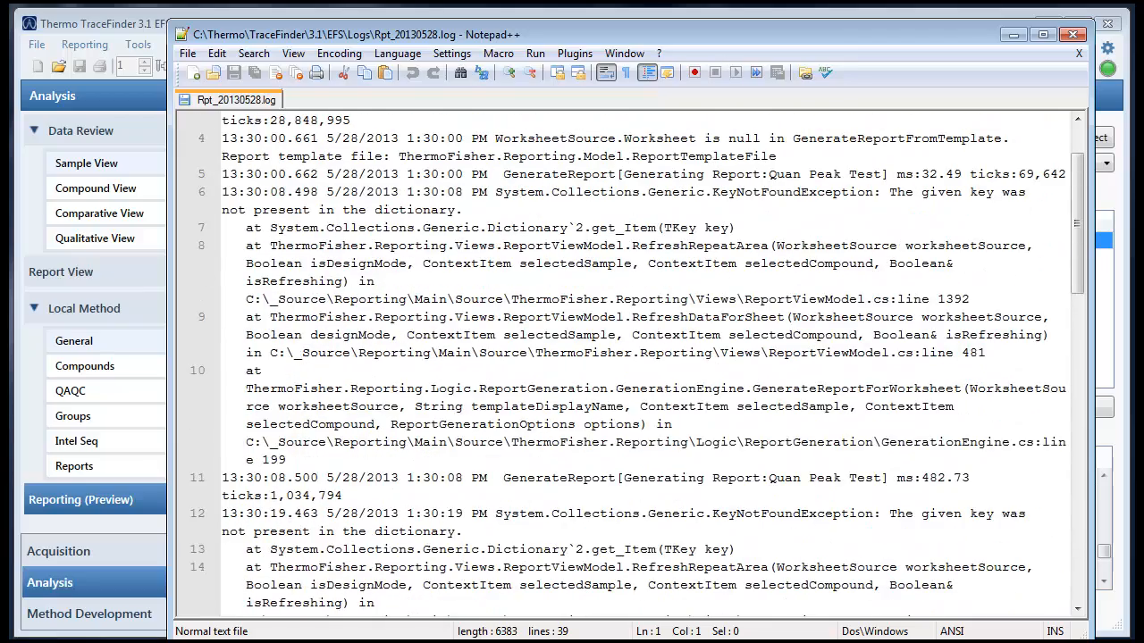
click(1073, 34)
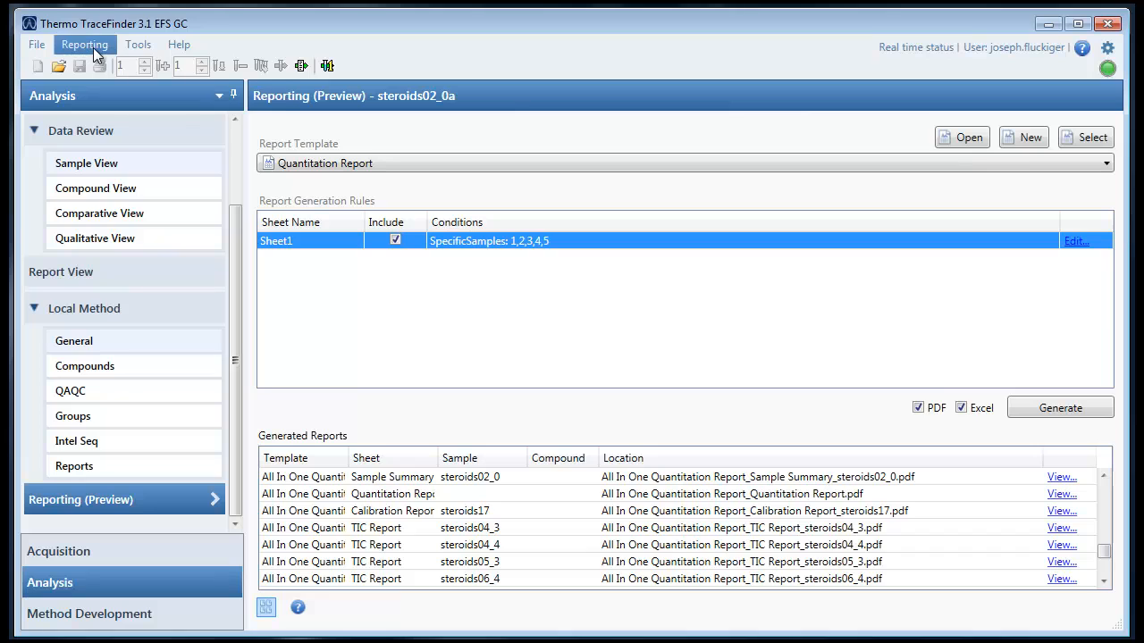
Open the Reporting Detail Feedback window, look it over, and close it
click(94, 50)
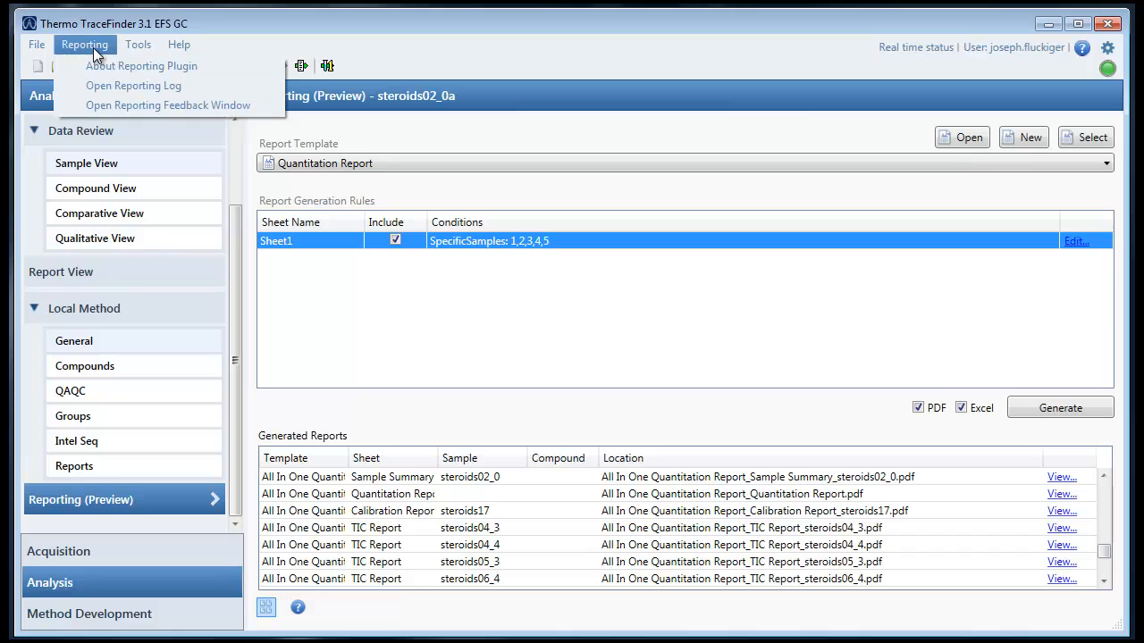
click(177, 103)
drag(74, 90, 242, 113)
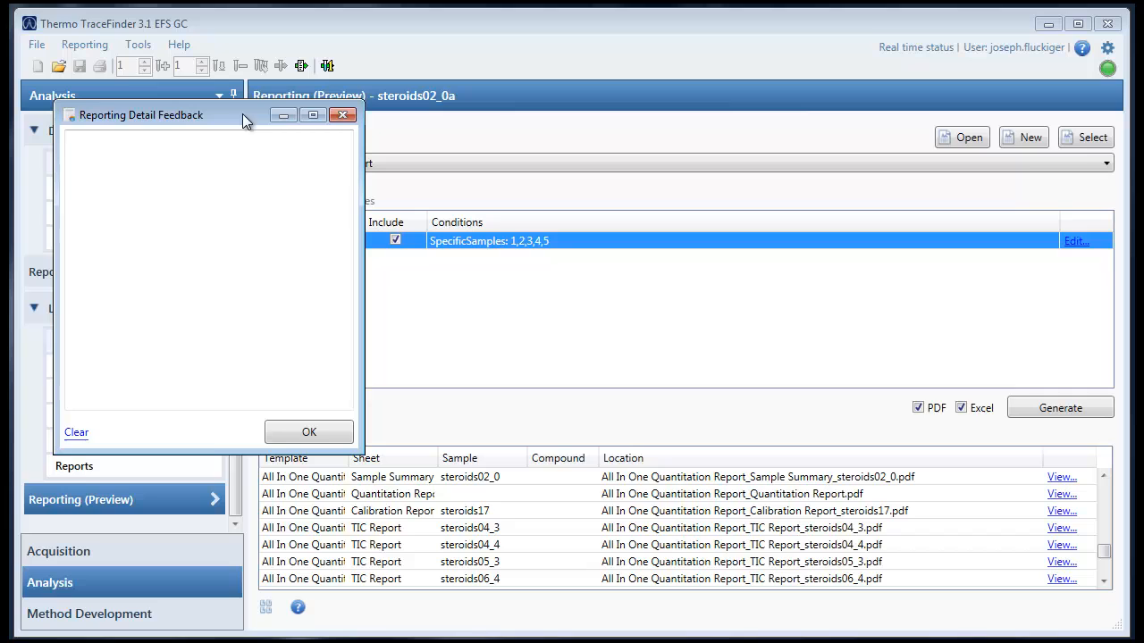
click(343, 115)
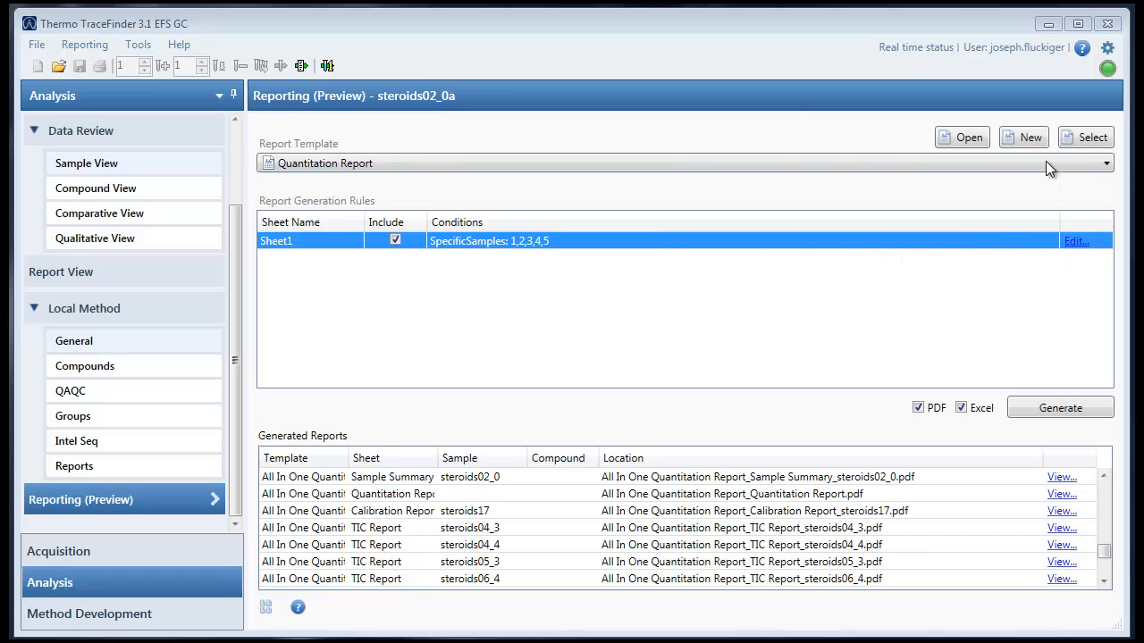
Open the ReportTemplates folder from the batch's Included Templates dialog and enlarge the folder window to show the full file details
click(1072, 146)
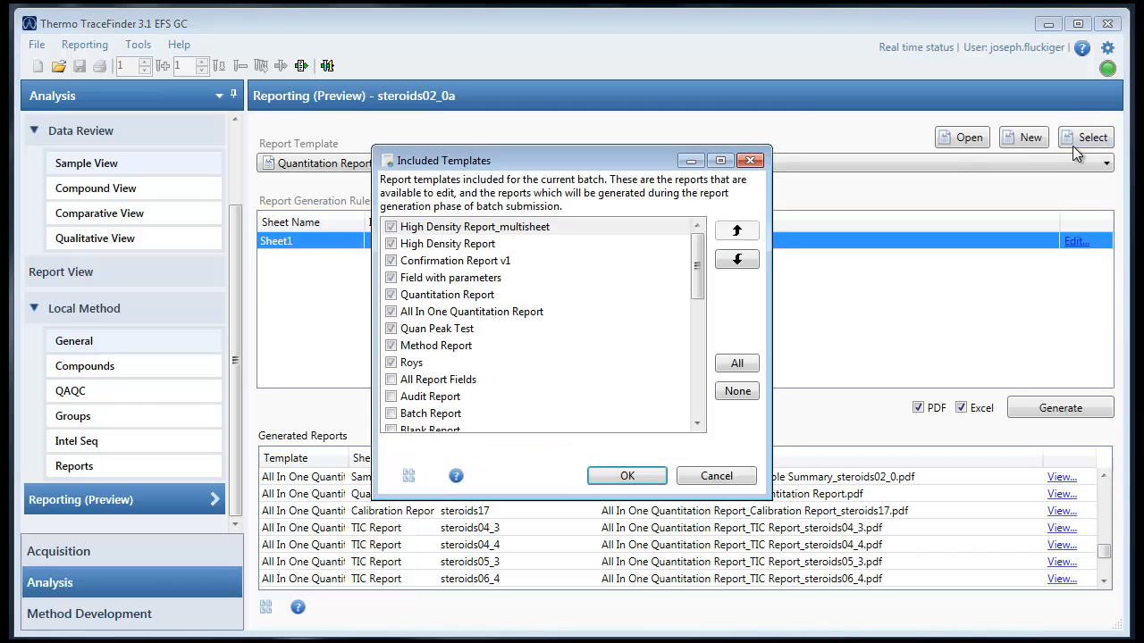
click(410, 478)
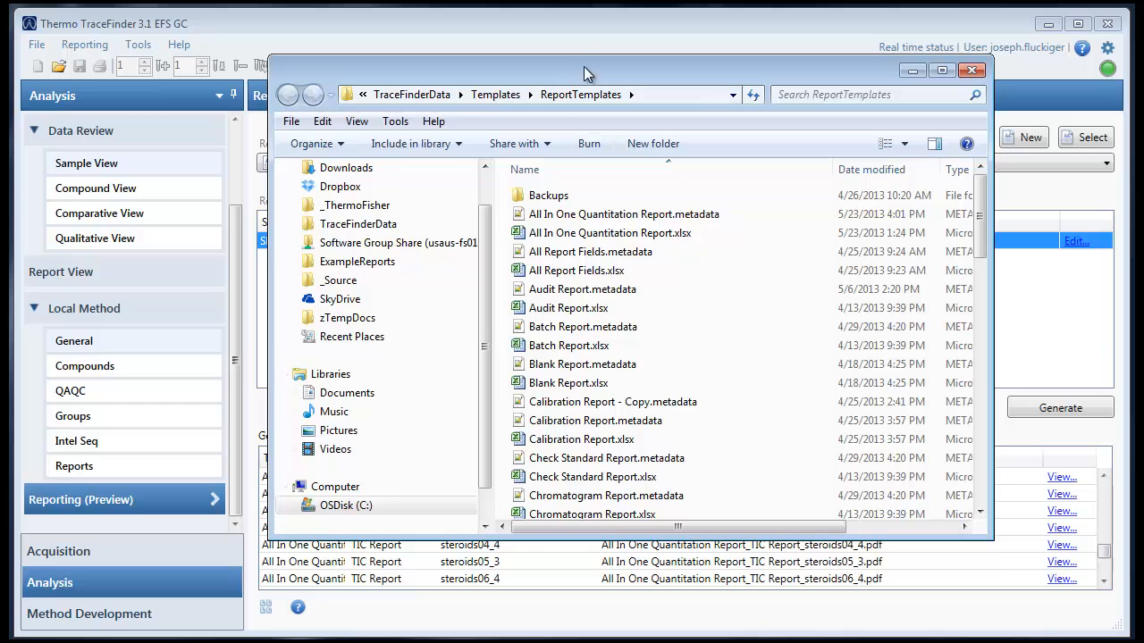
drag(578, 70, 522, 69)
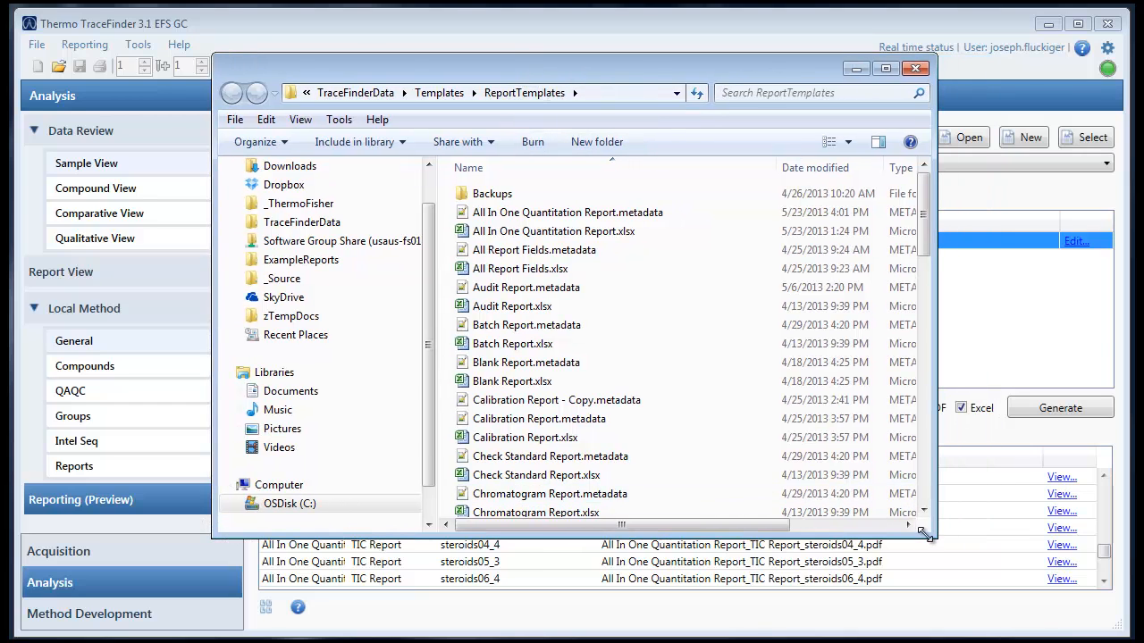
drag(933, 536, 1085, 610)
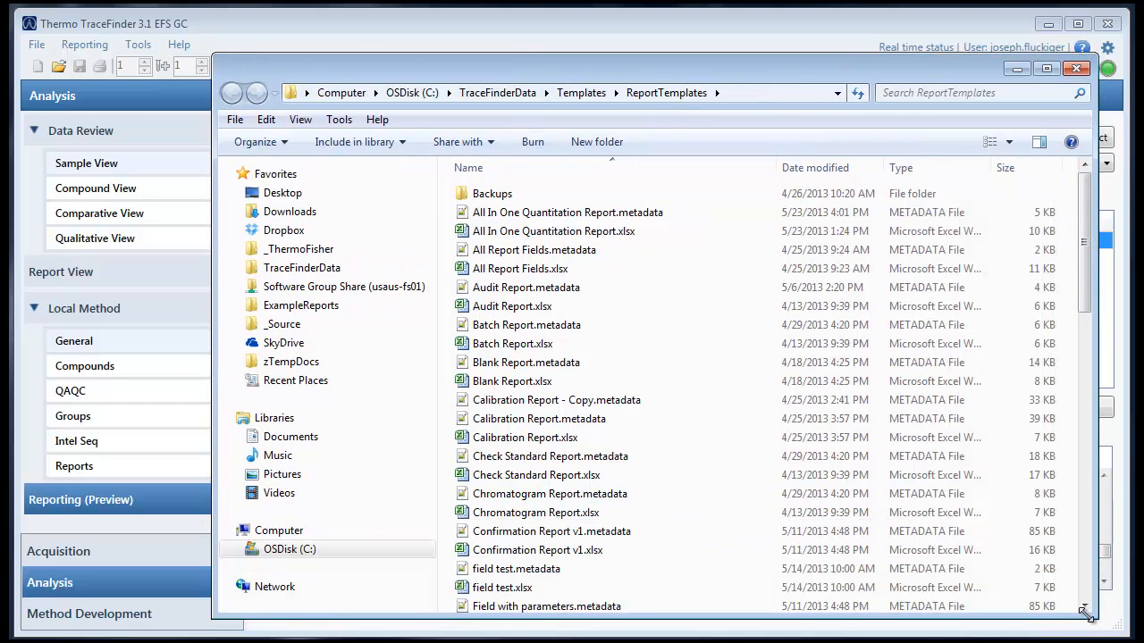
Compare the paired .xlsx and .metadata files of the All Report Fields and Audit Report templates in the ReportTemplates folder
click(516, 310)
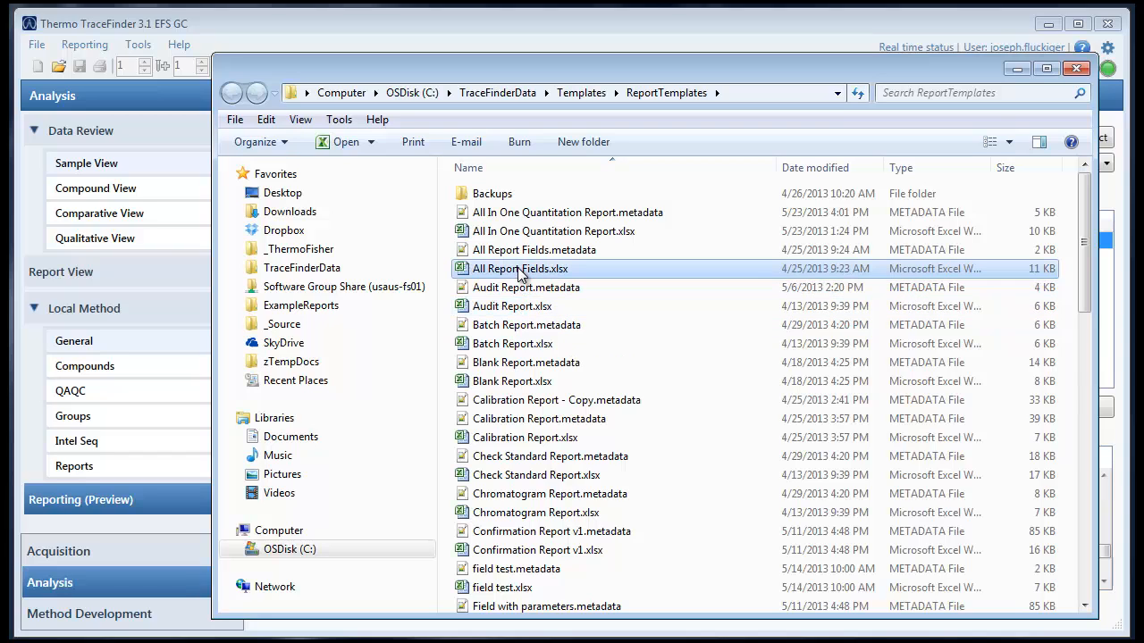
click(523, 288)
click(523, 277)
click(528, 294)
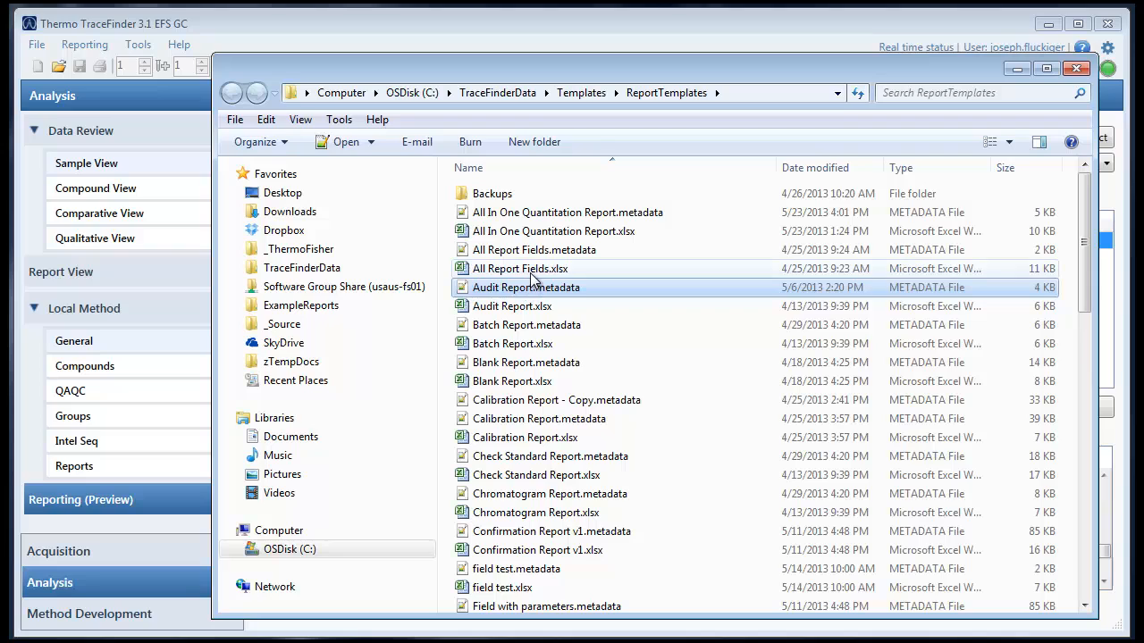
click(536, 271)
click(546, 291)
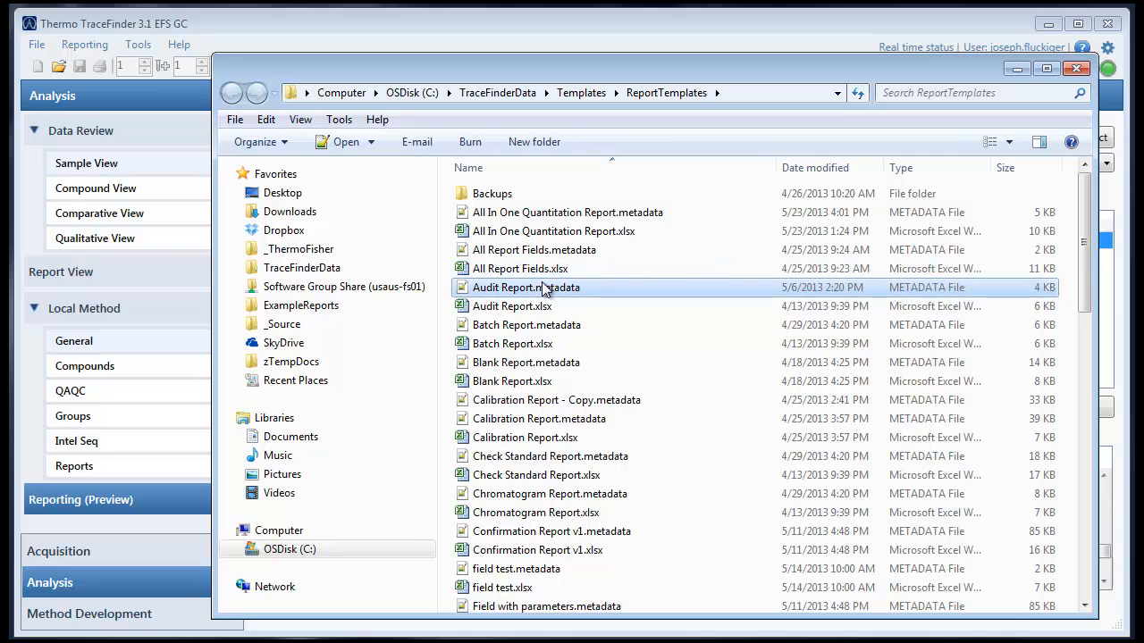
click(549, 270)
click(548, 254)
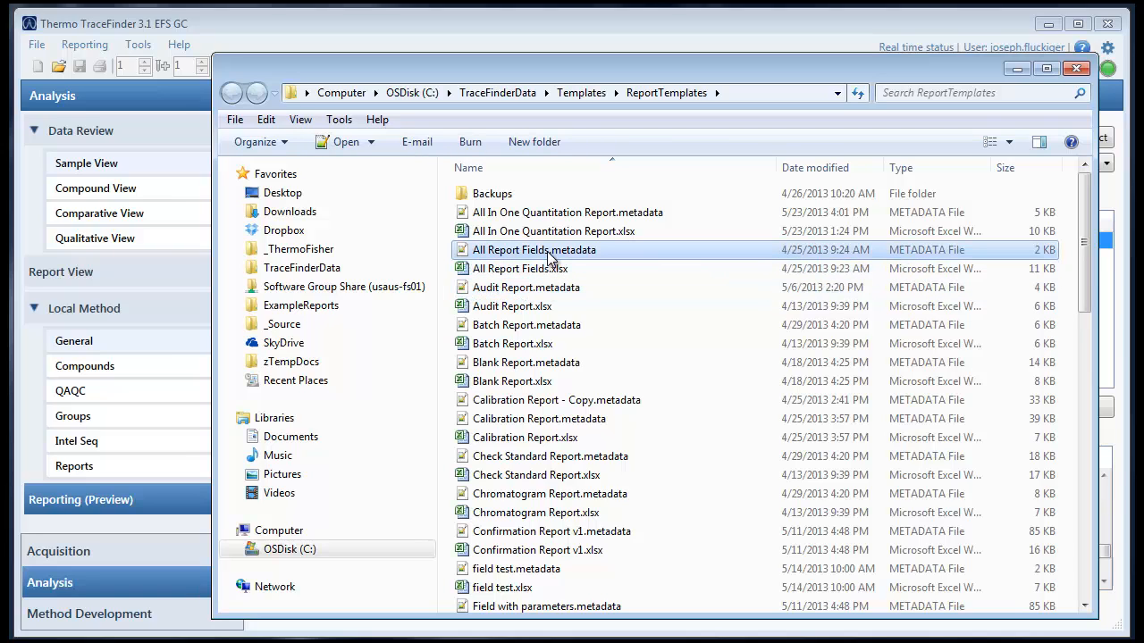
drag(573, 79, 506, 57)
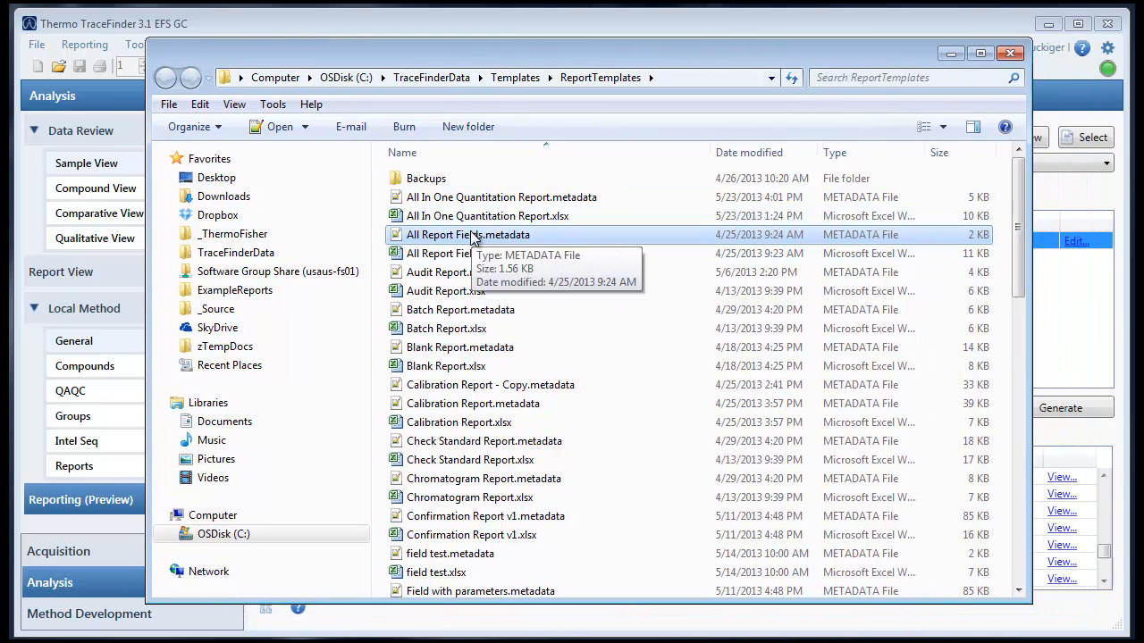